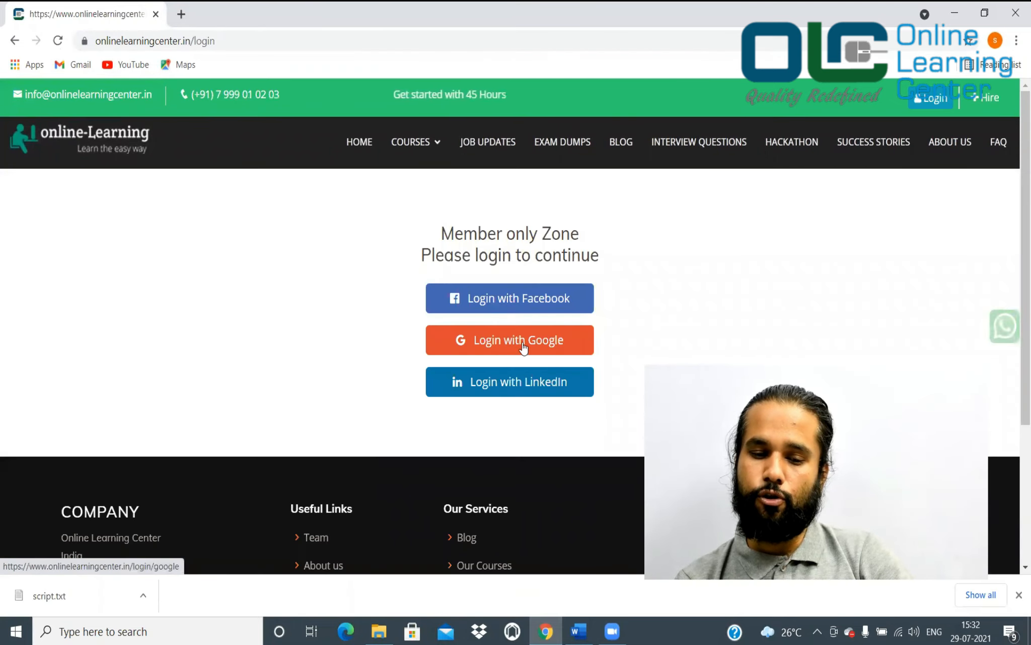
Sign in with Google and open Hadoop Fundamentals-I lesson 6, Installing Ubuntu 20 in VMWare 16, Java 8
click(547, 344)
click(491, 318)
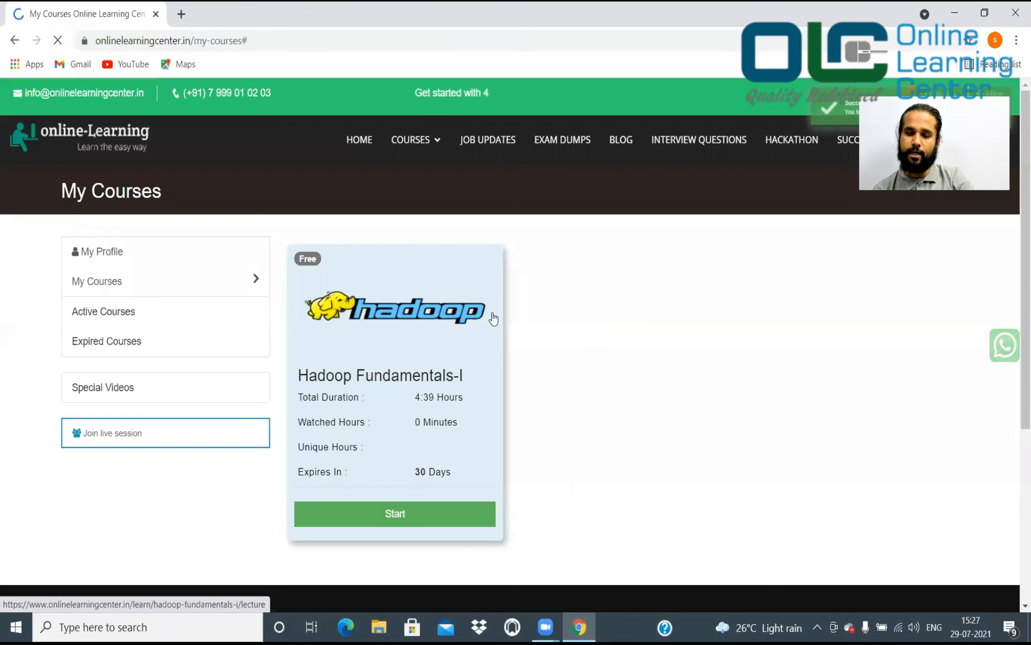
click(406, 513)
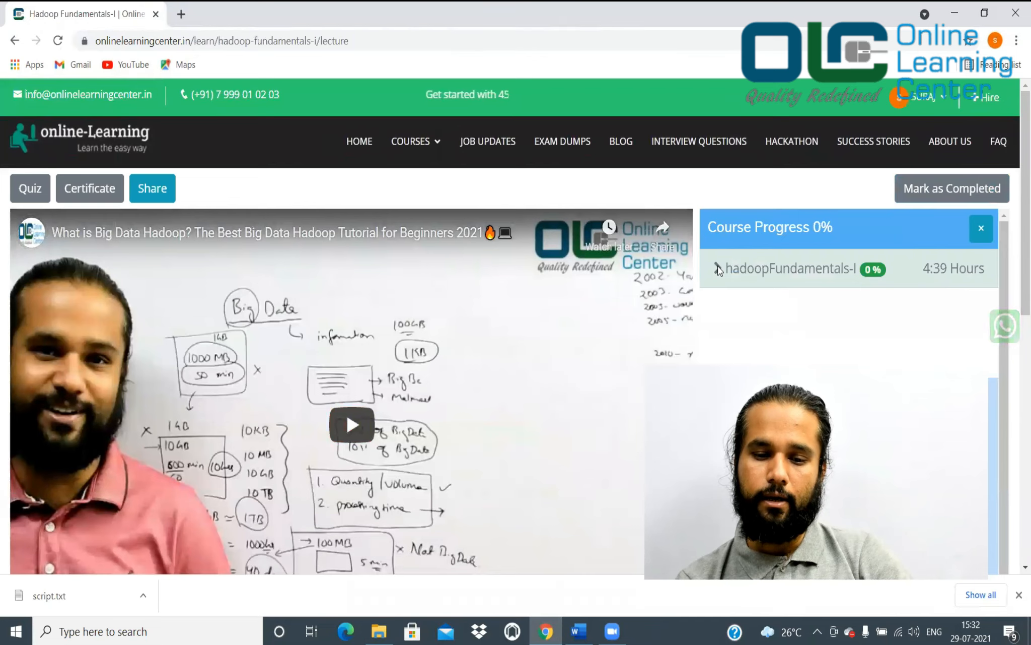
click(718, 266)
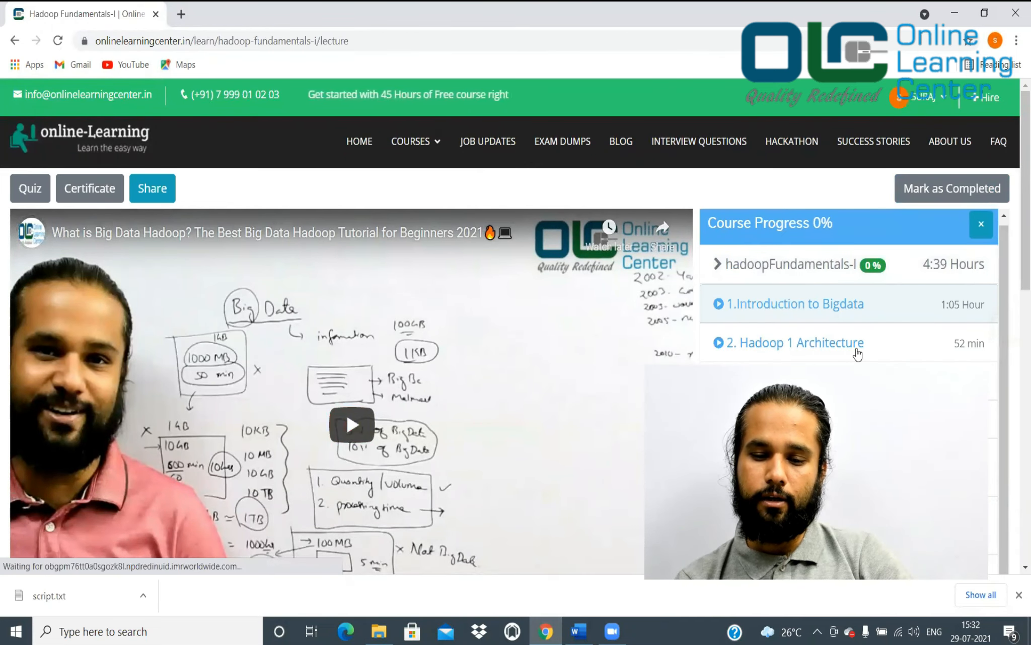
scroll(916, 285, down, 3)
scroll(916, 286, down, 3)
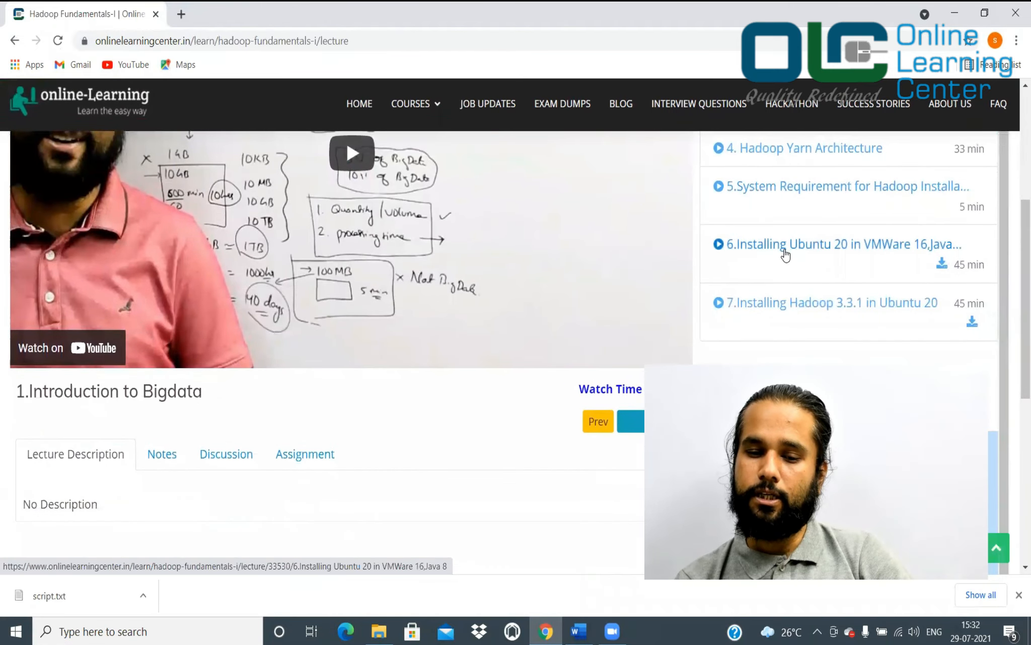
click(832, 247)
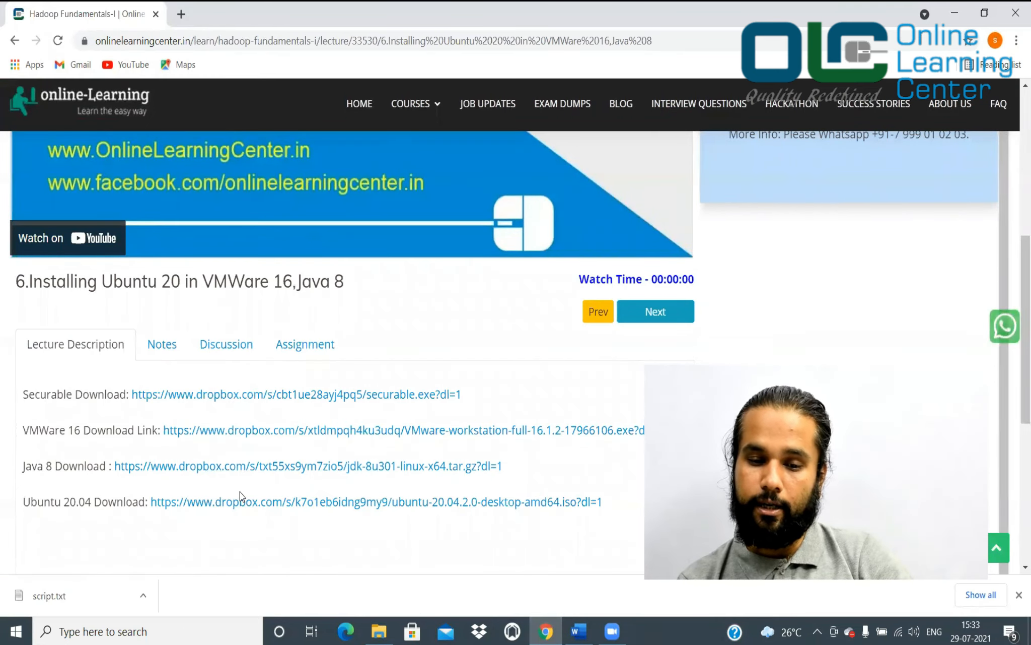
Download lesson 6's script file and bring up the lecture notes
scroll(627, 388, up, 1)
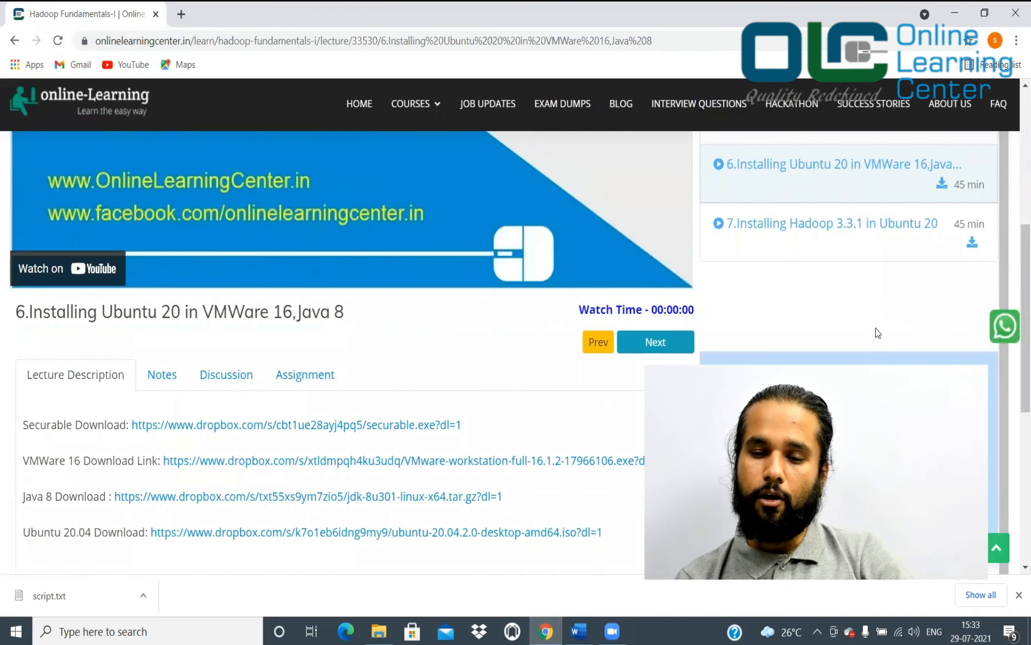
click(943, 185)
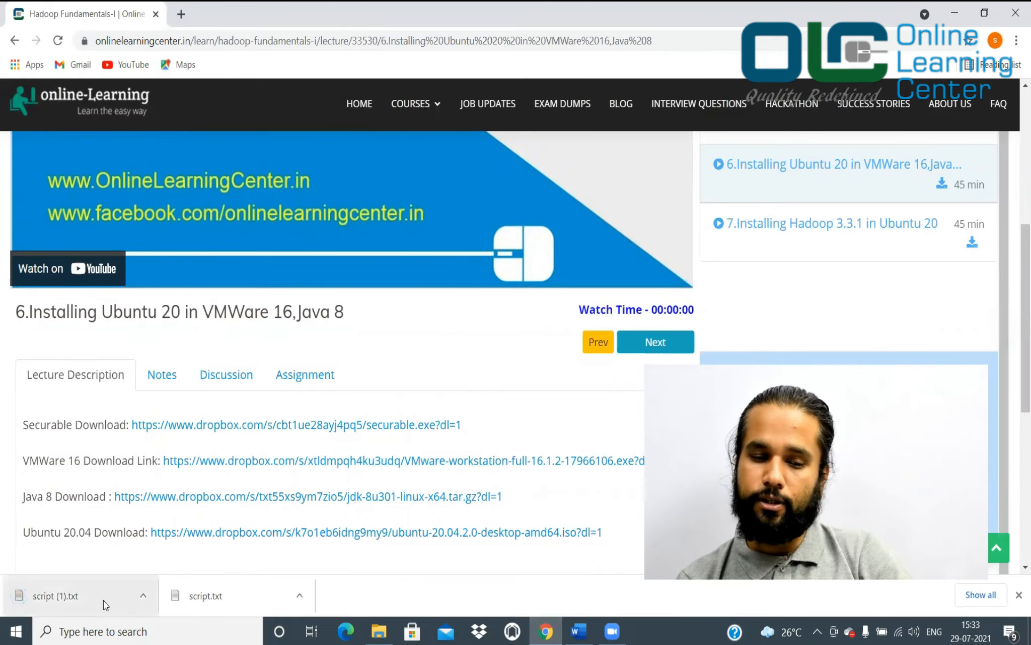
click(167, 376)
Page through the installation guide notes to page 5 of 6
scroll(273, 436, down, 7)
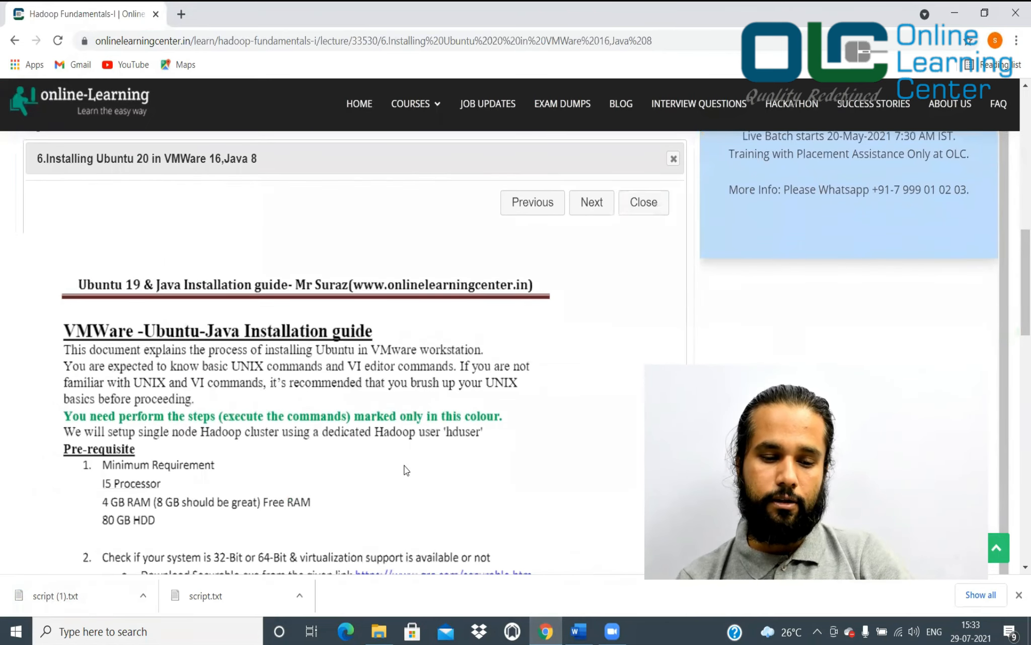
scroll(404, 466, down, 5)
scroll(404, 466, down, 7)
scroll(405, 468, up, 15)
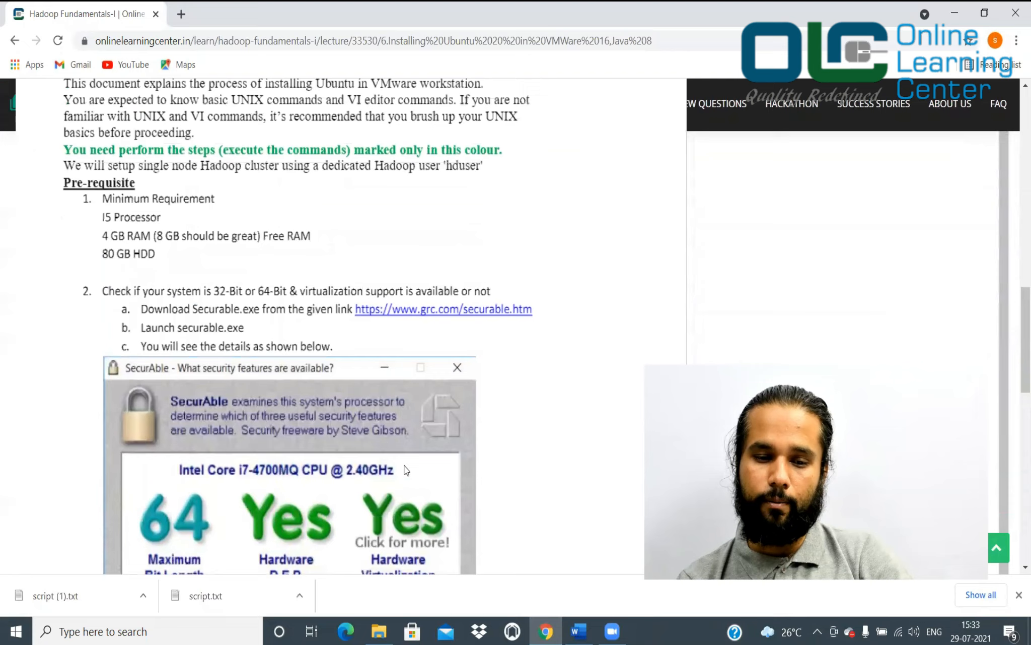
scroll(407, 471, up, 2)
click(594, 241)
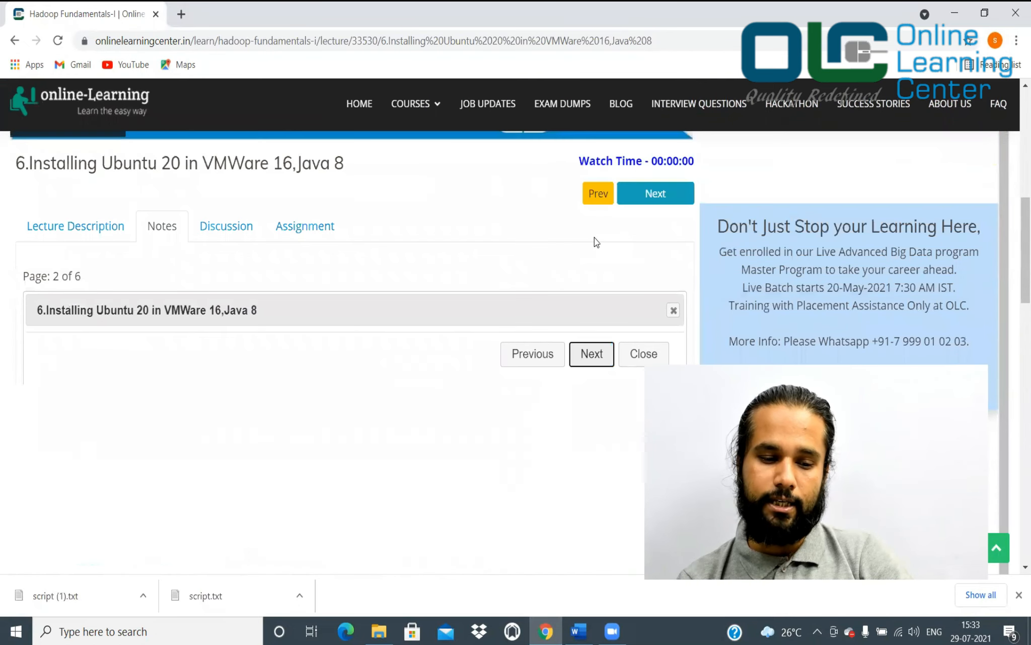
click(594, 372)
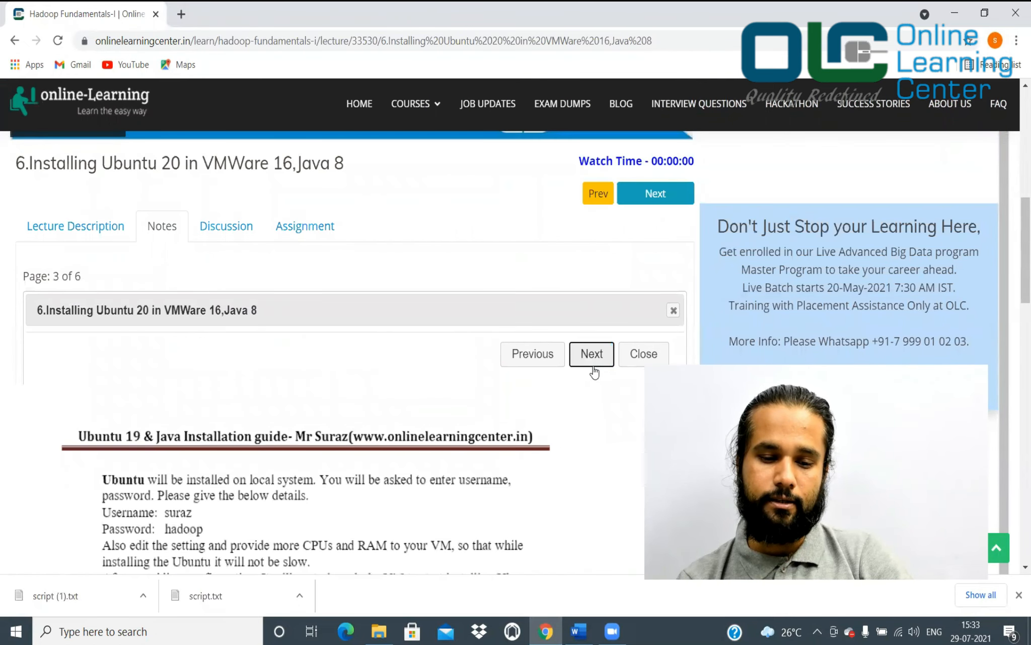
click(597, 358)
click(597, 357)
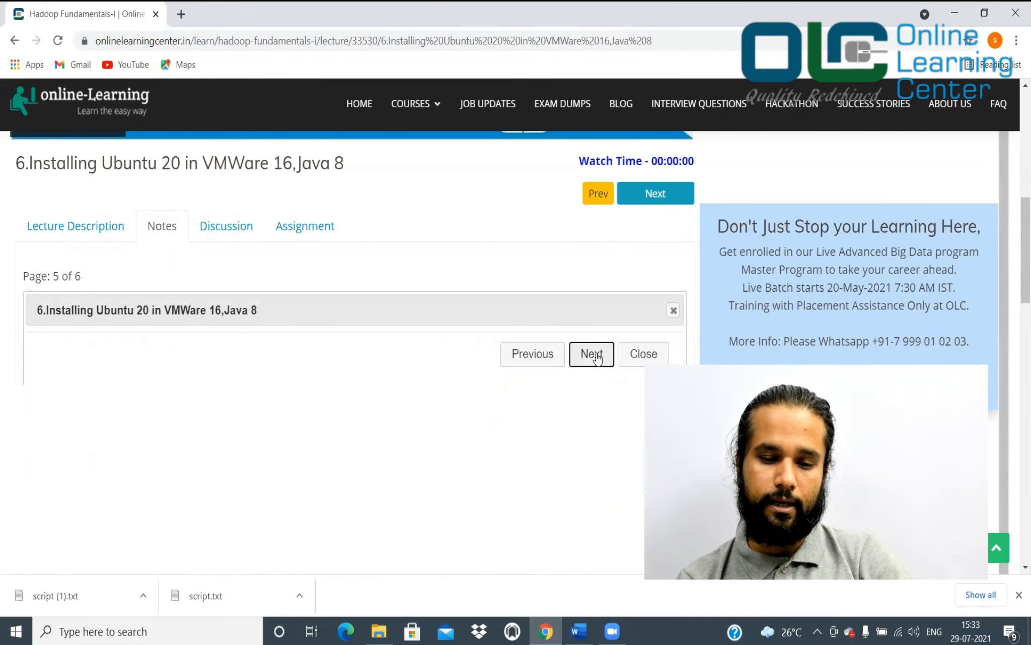
scroll(594, 357, down, 3)
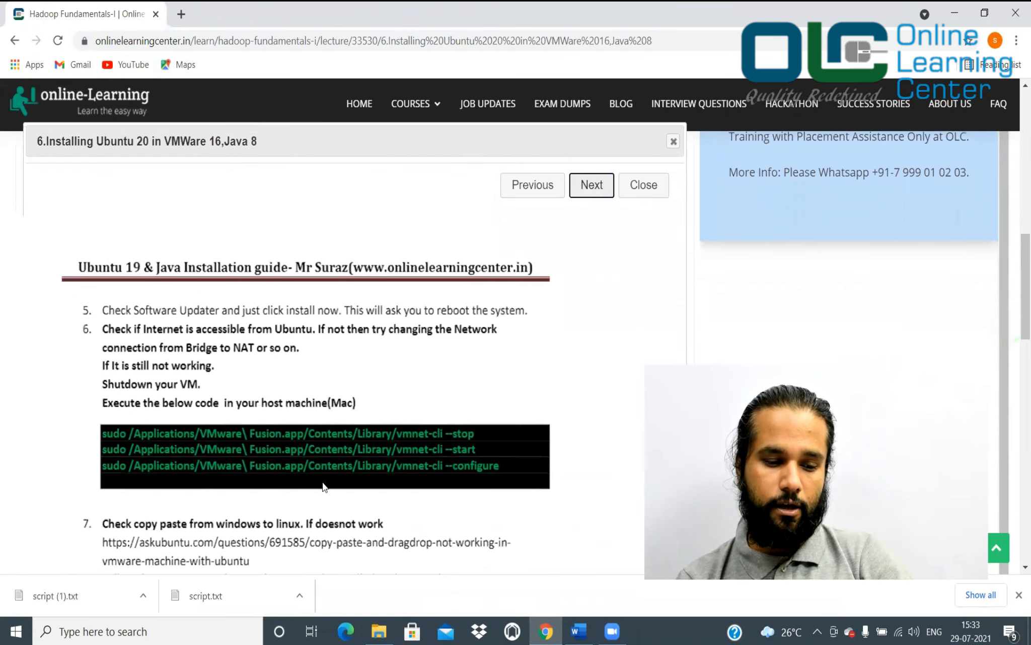
scroll(322, 486, down, 5)
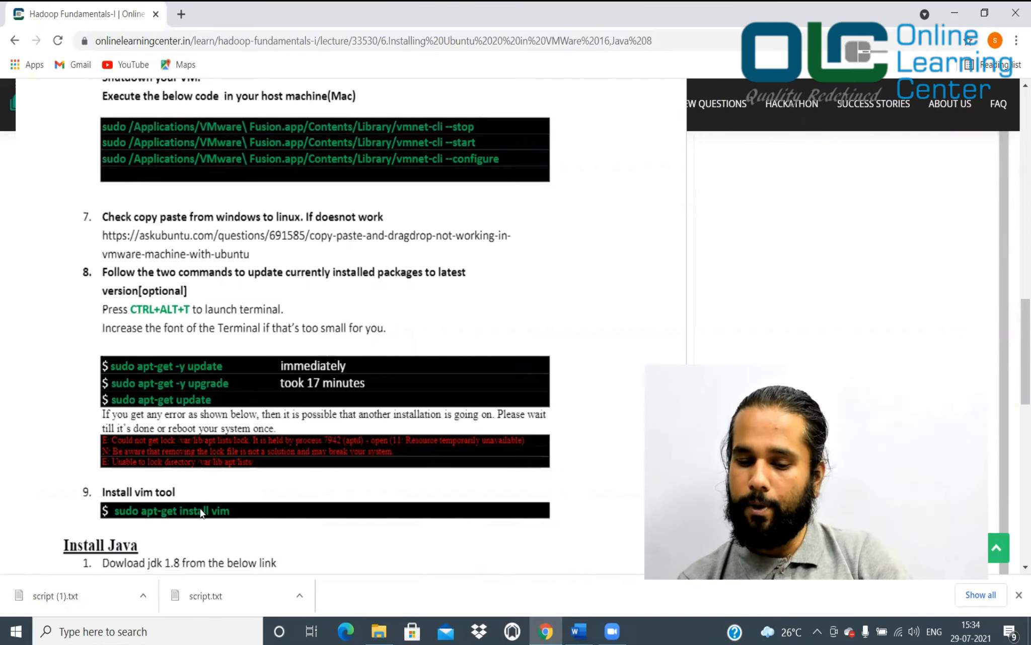
scroll(422, 279, up, 8)
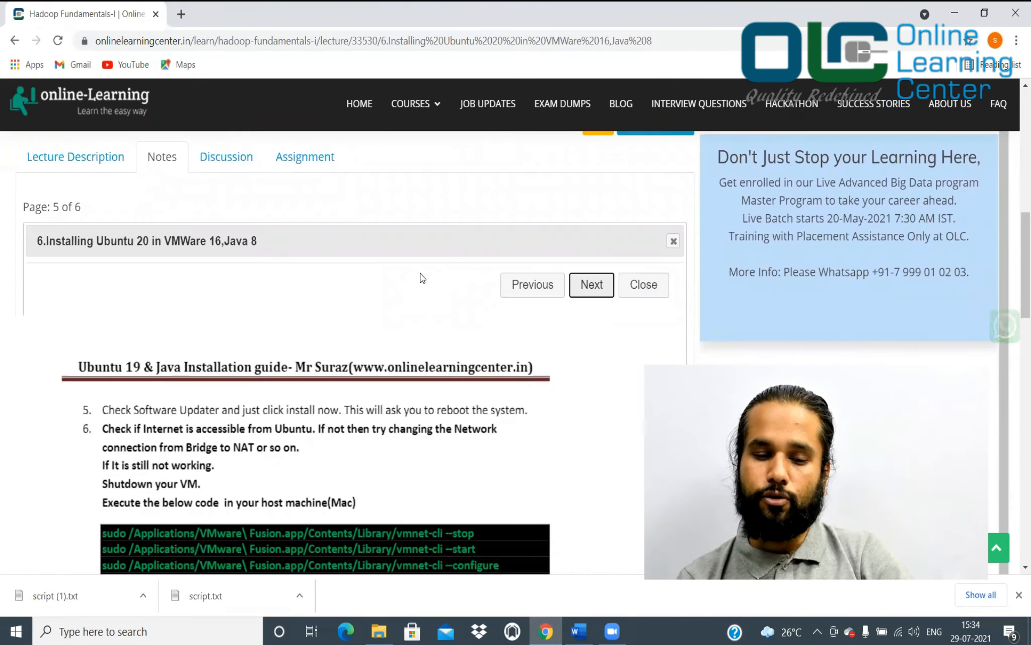
Minimize Chrome and scroll the Word guide to the Pre-requisite section and SecurAble screenshot
click(955, 13)
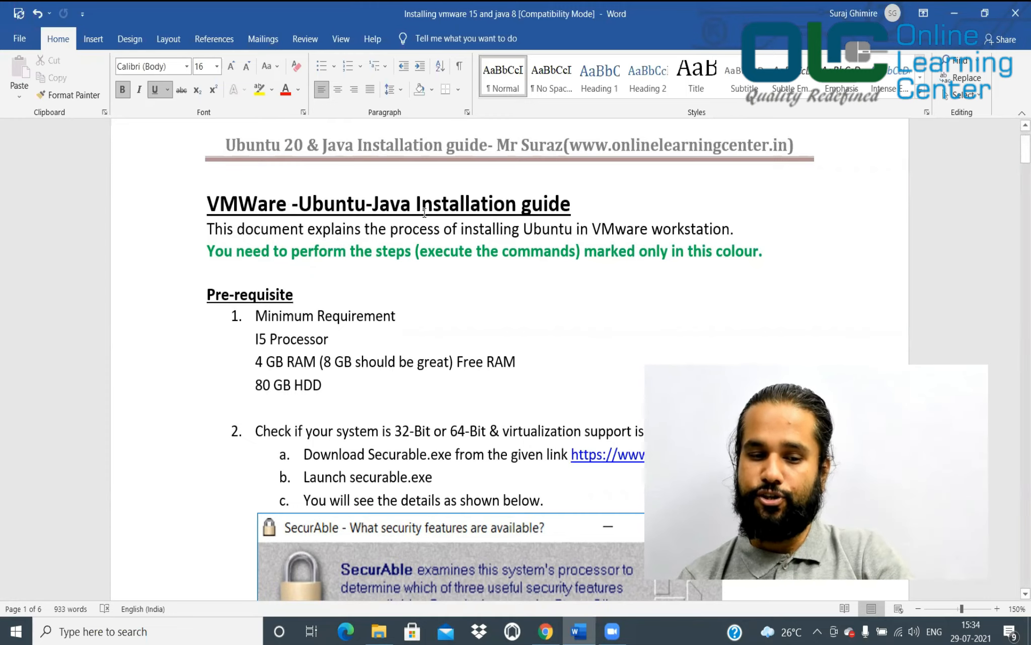
scroll(419, 337, down, 2)
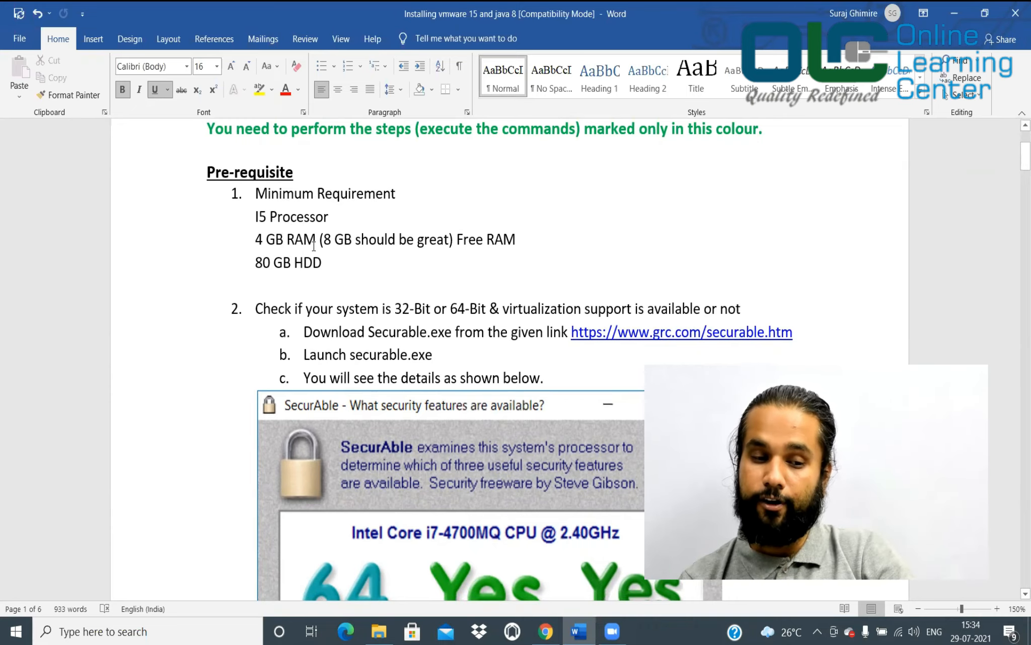
scroll(307, 285, down, 1)
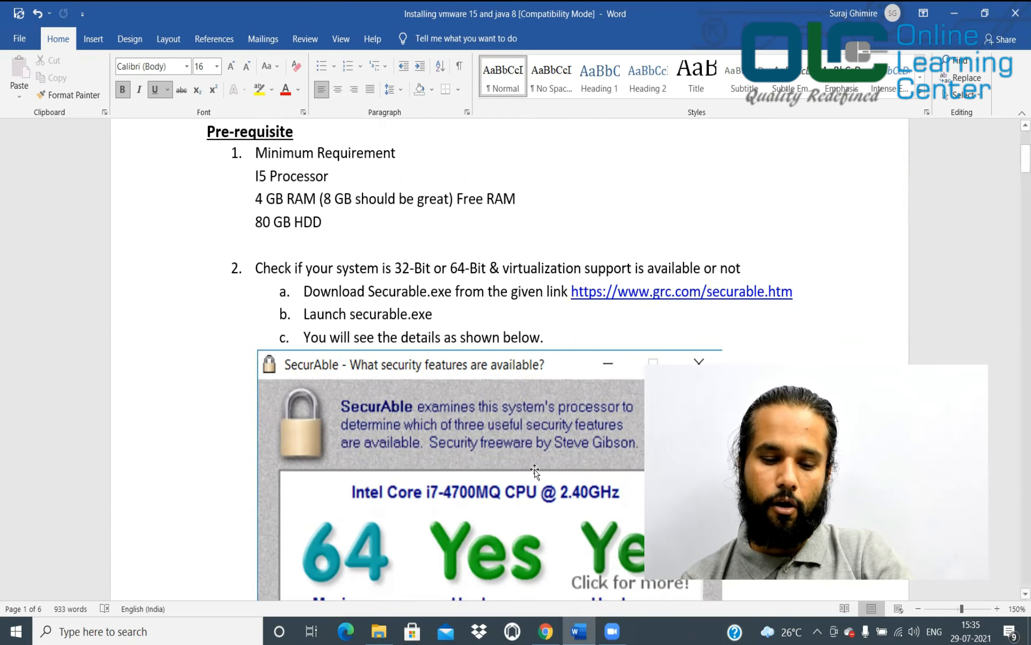
click(545, 631)
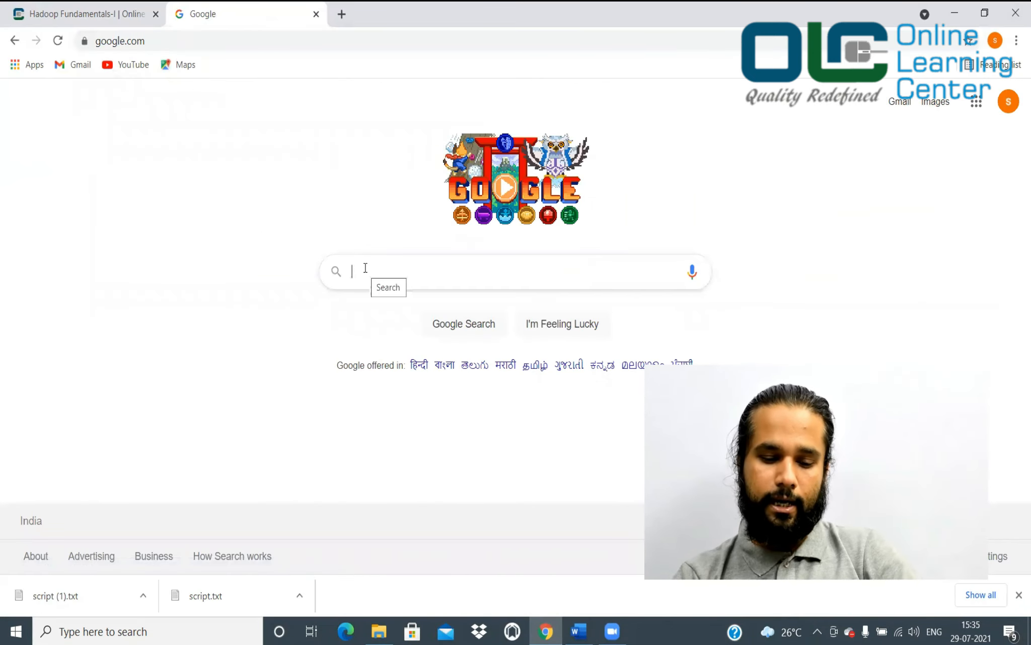
Search Google for 'securable', download SecurAble from grc.com and run securable.exe
click(365, 267)
text(securable)
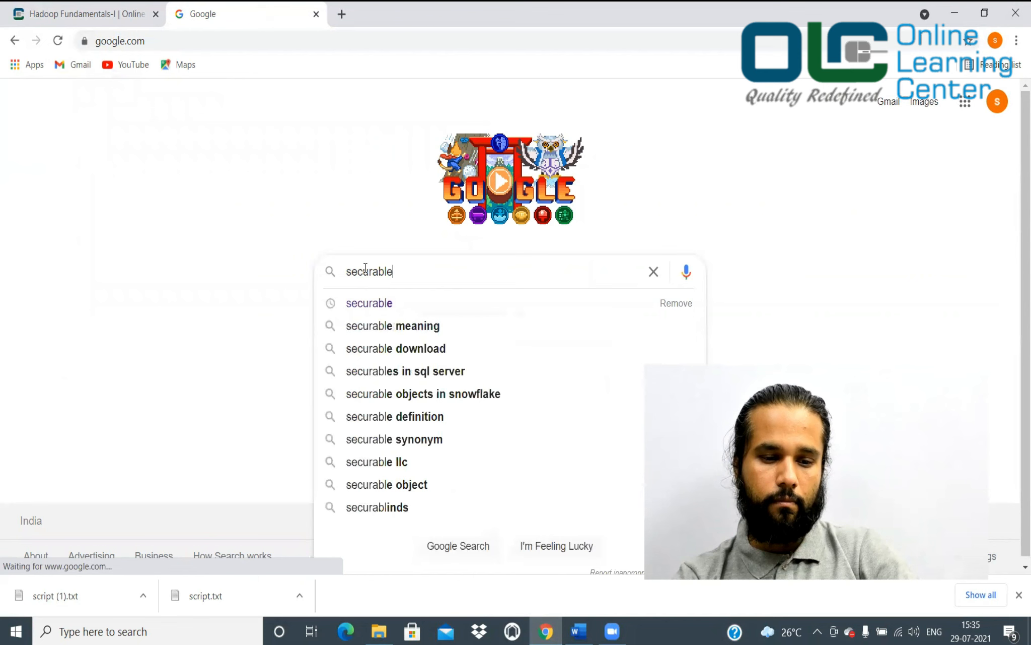
key(Return)
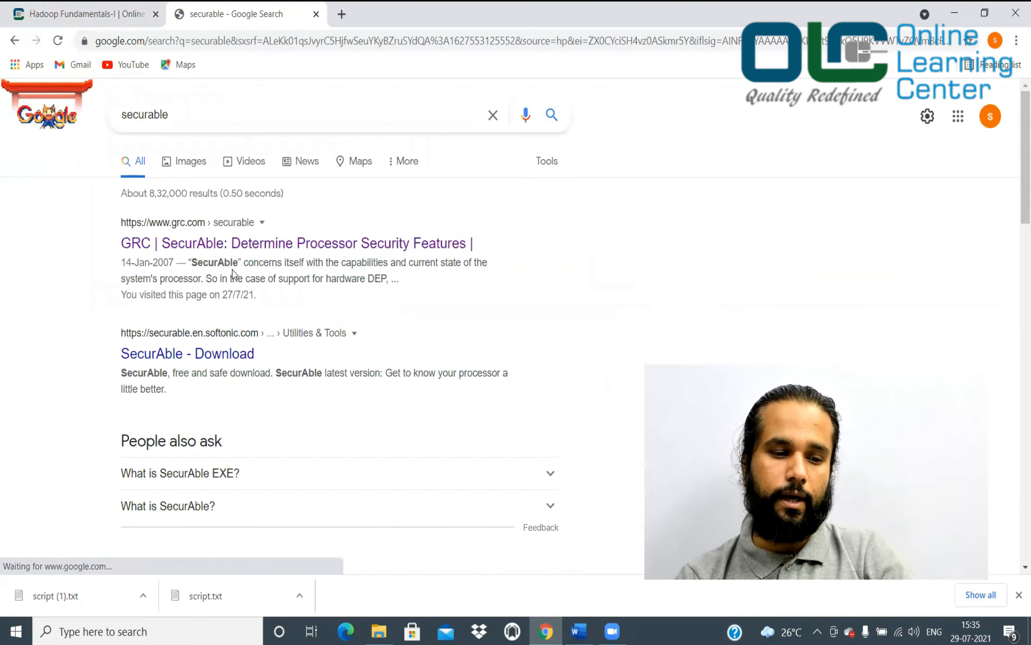
click(200, 245)
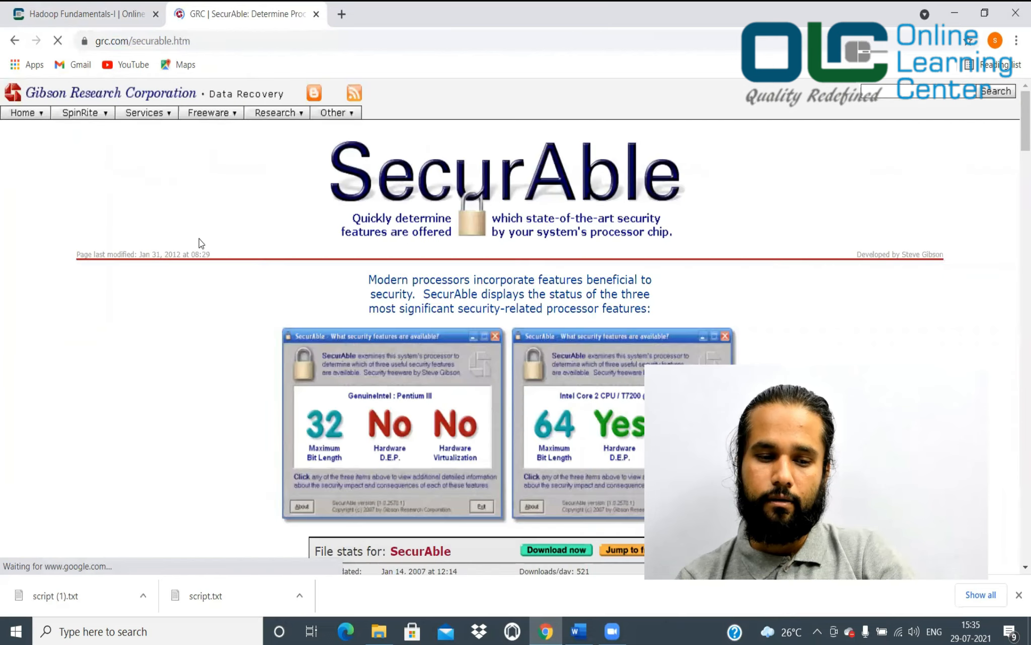
scroll(396, 450, down, 5)
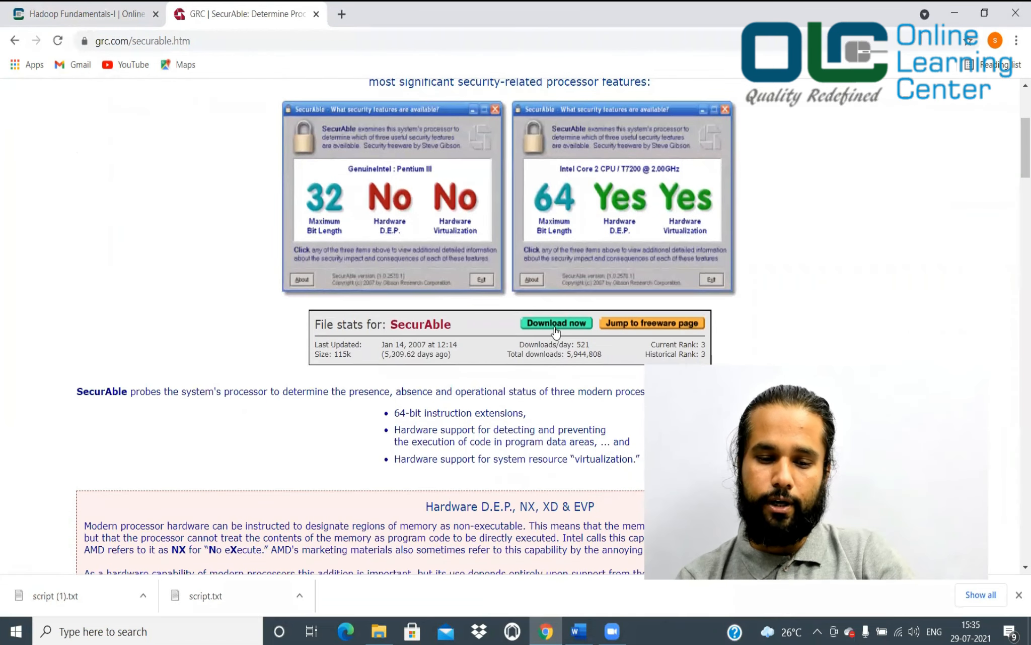
click(560, 328)
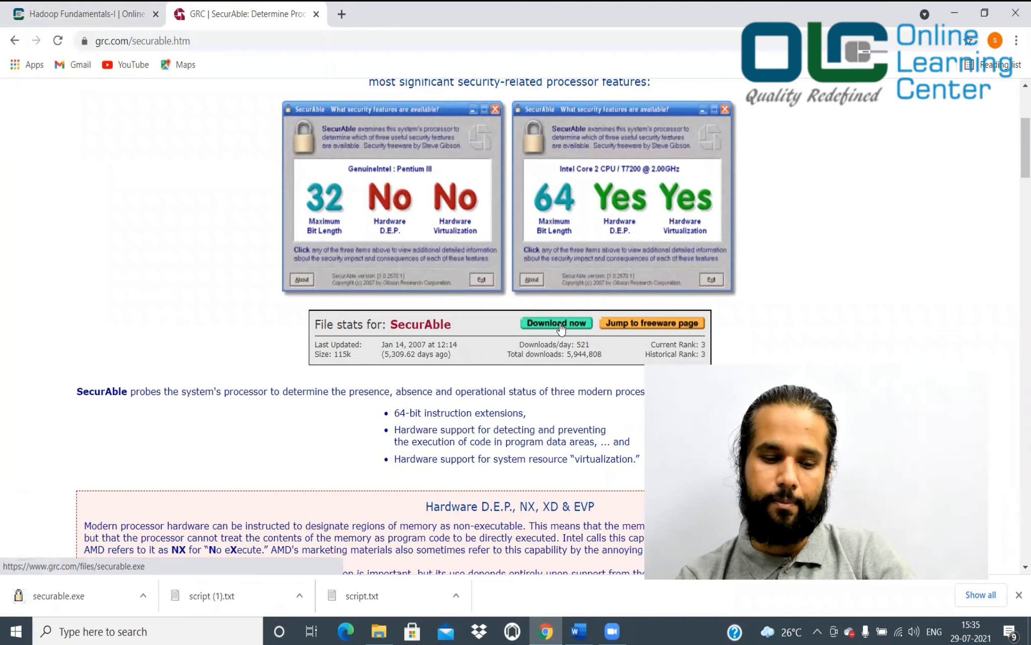
click(144, 598)
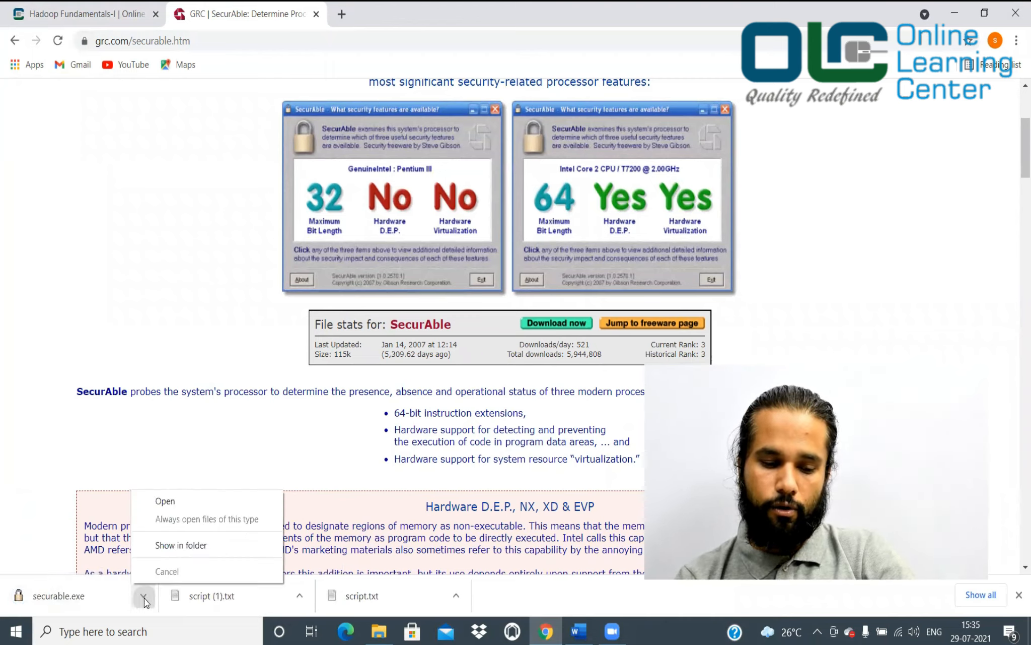
click(238, 501)
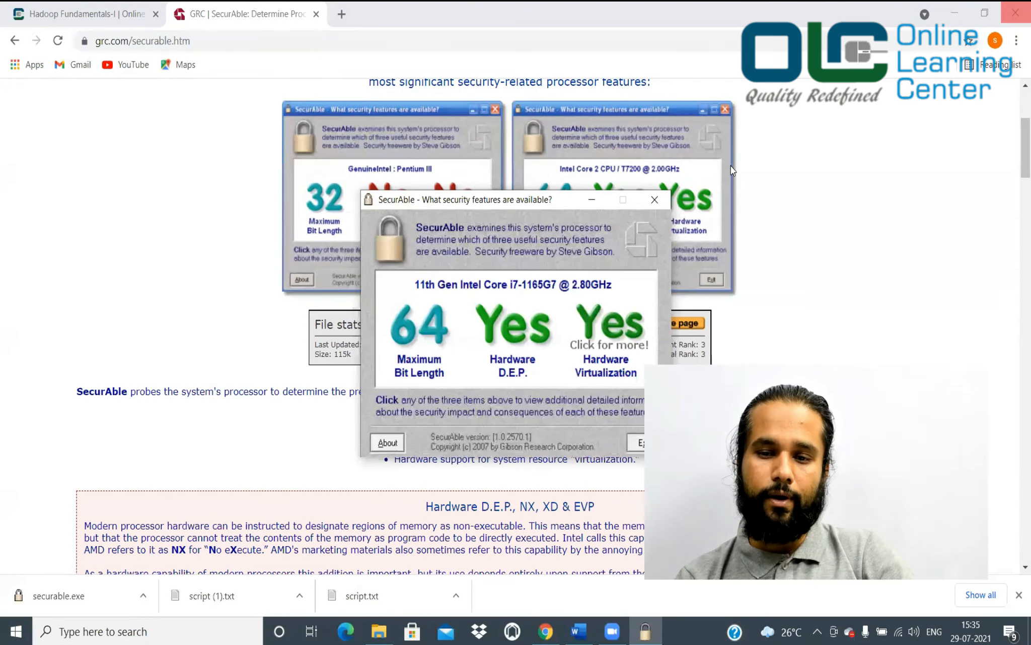
drag(554, 201, 313, 106)
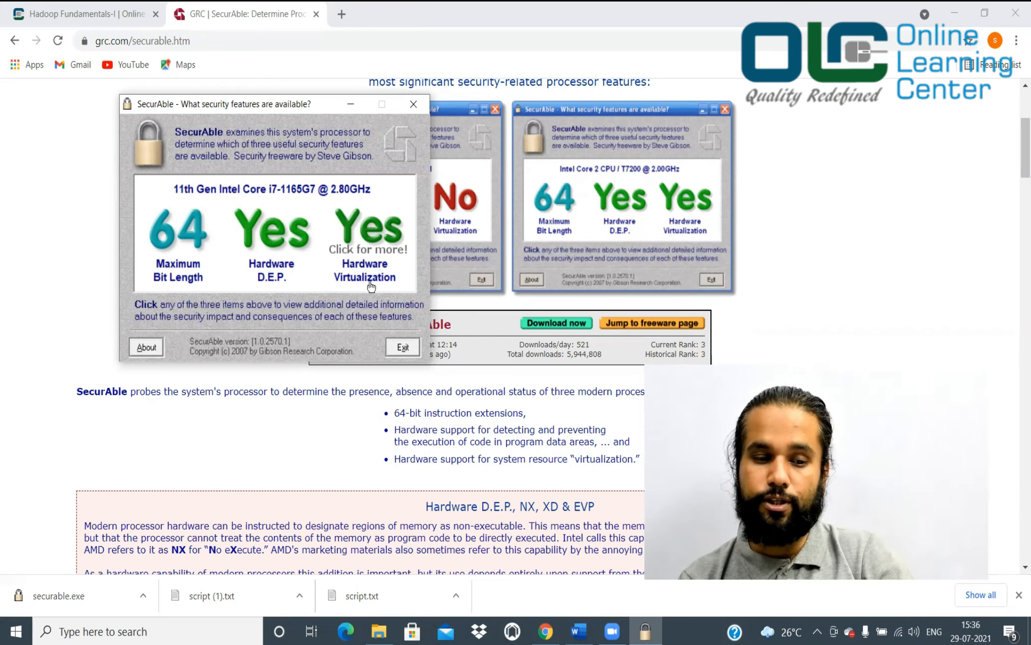
click(402, 347)
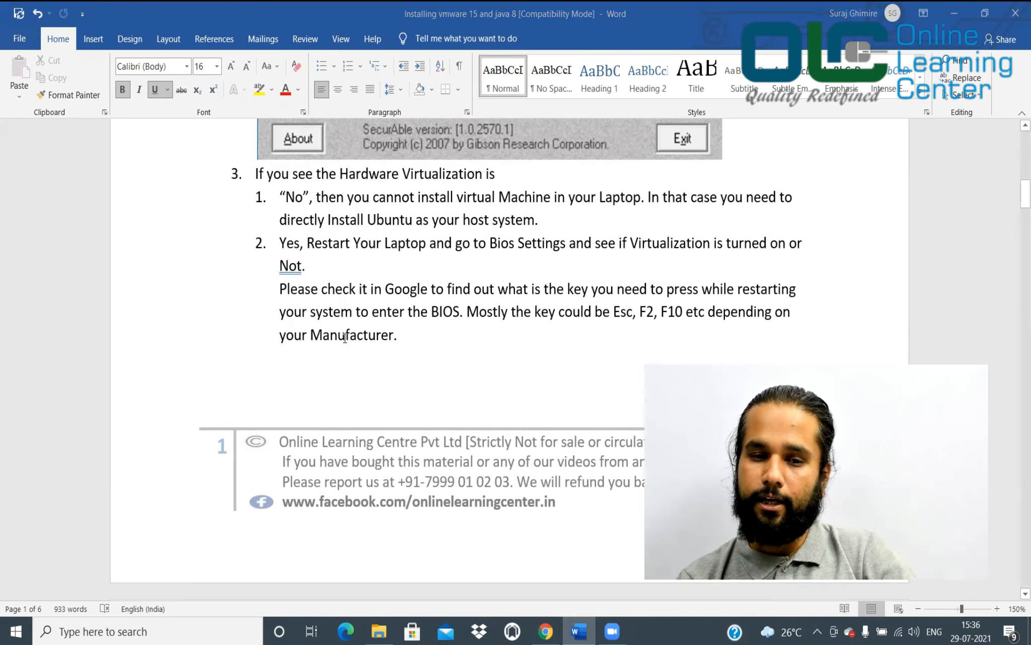
scroll(345, 338, down, 7)
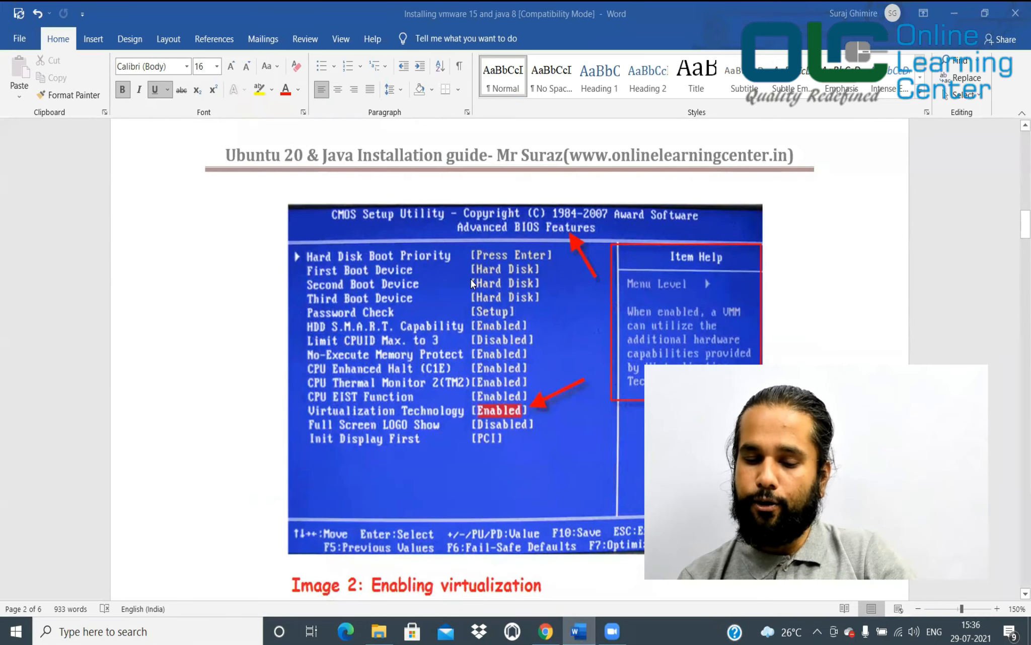
scroll(470, 279, up, 8)
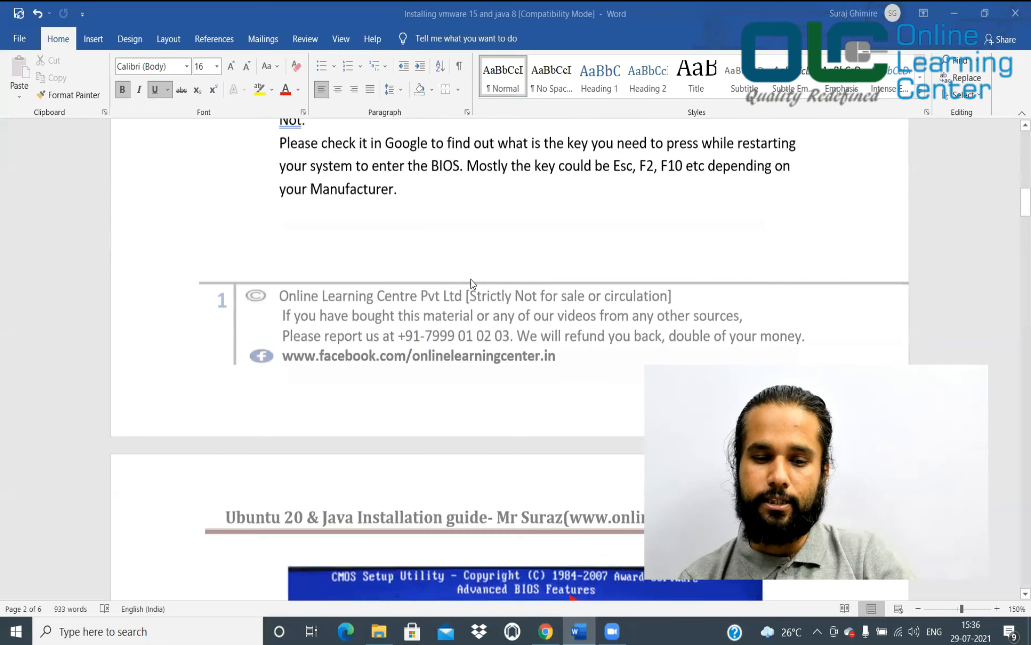
scroll(474, 284, down, 7)
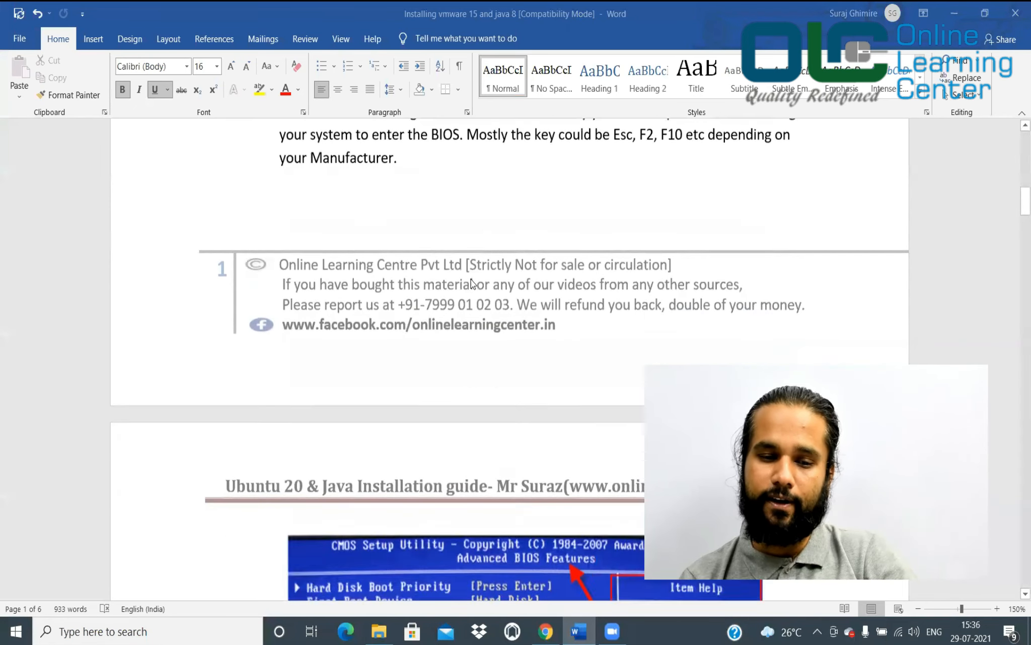
scroll(472, 283, down, 1)
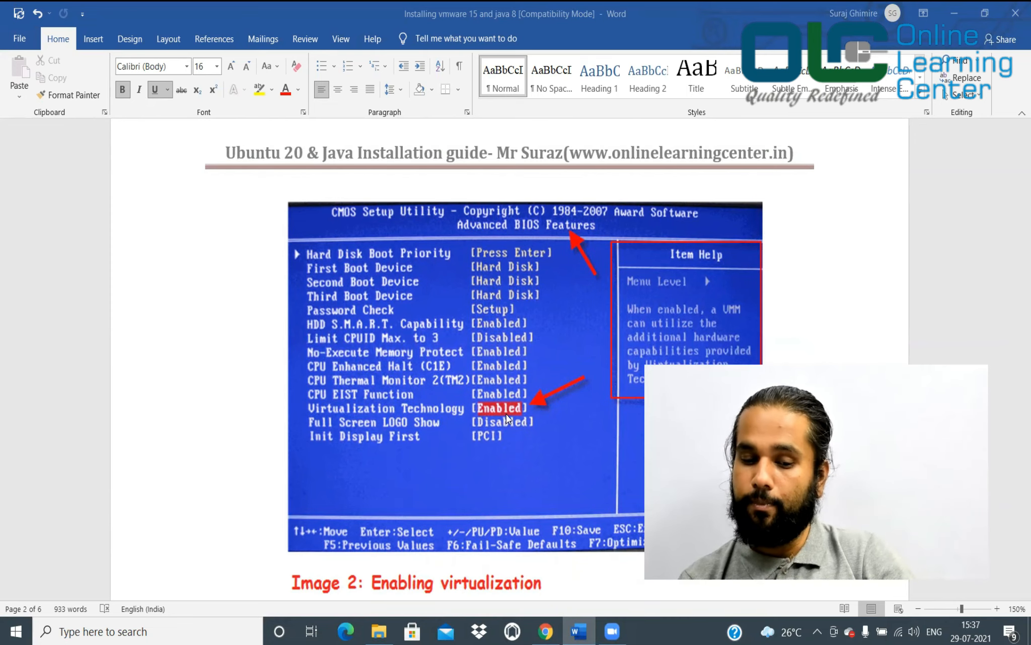
scroll(506, 414, down, 5)
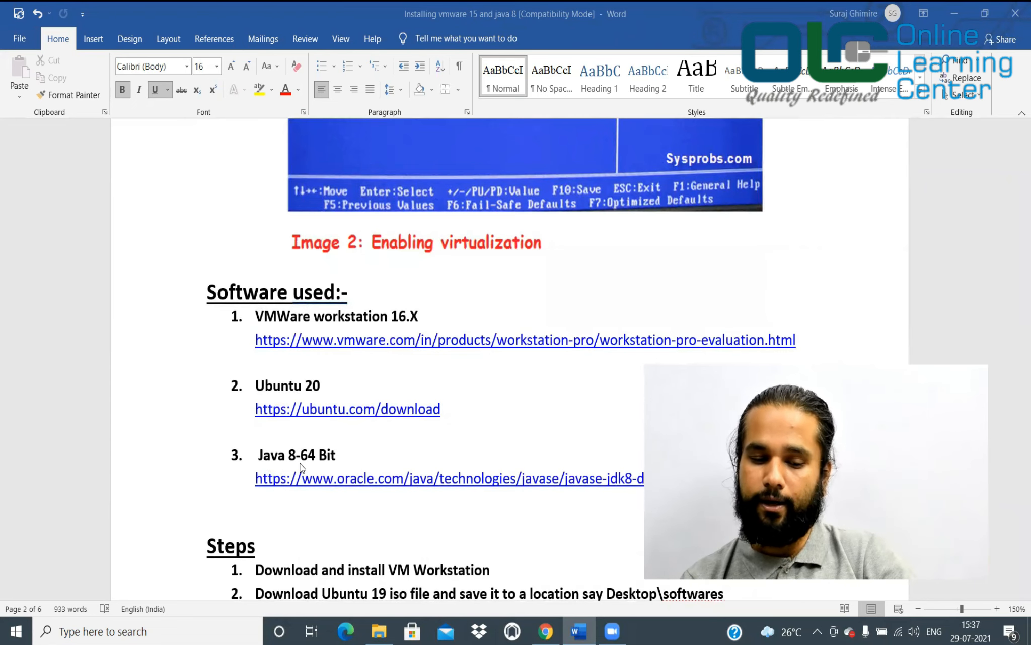
scroll(302, 467, down, 3)
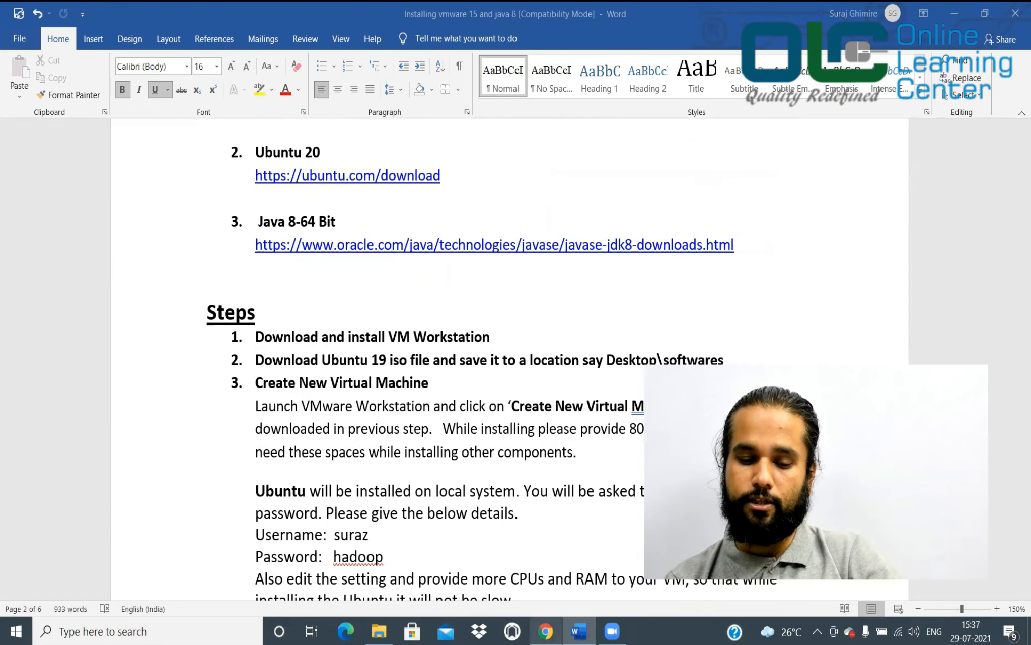
click(546, 631)
Download the VMware Workstation 16 Pro for Windows trial installer from VMware's product page
key(alt+Left)
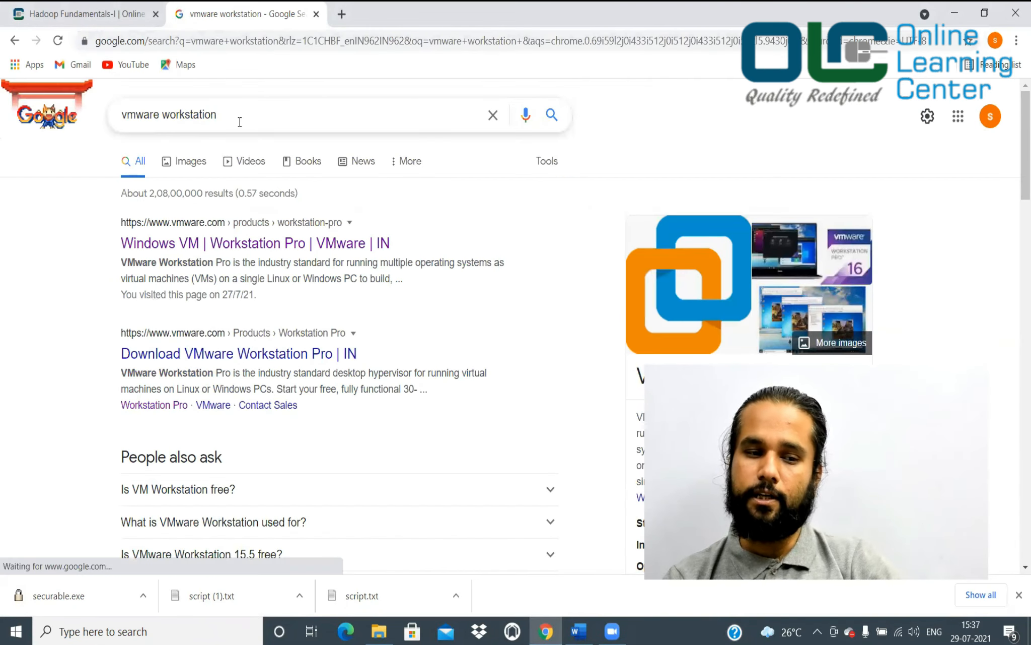
click(240, 245)
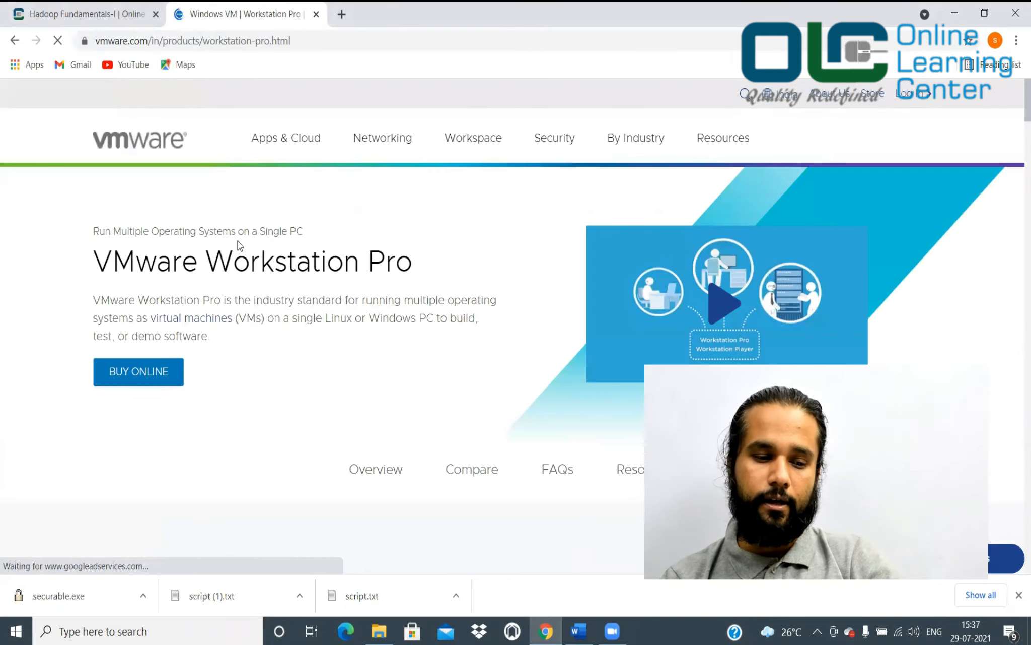
scroll(294, 388, down, 10)
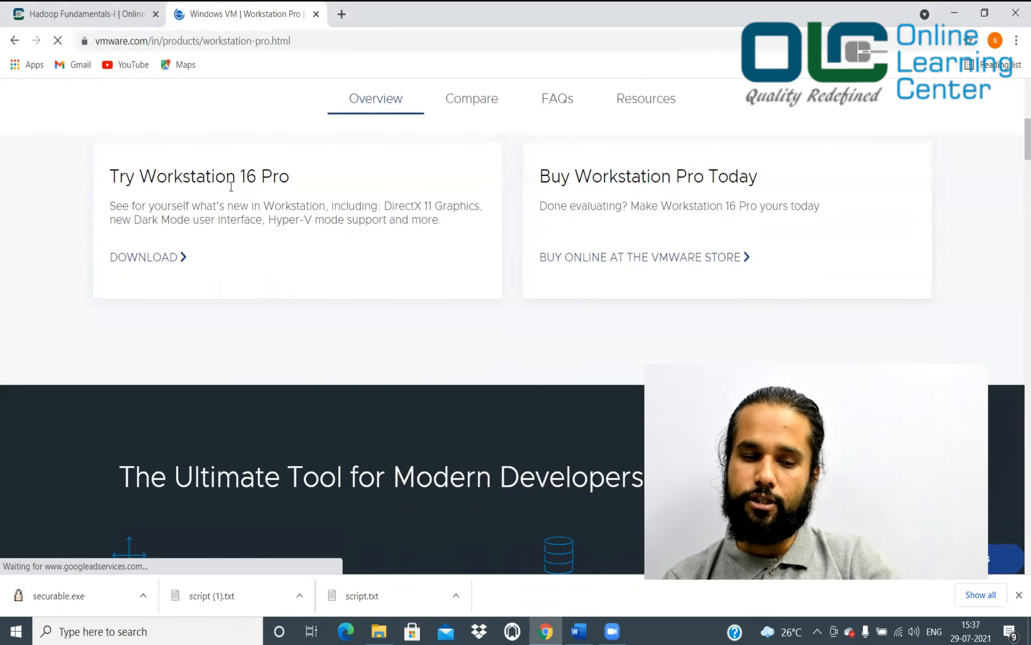
click(159, 257)
scroll(265, 403, down, 5)
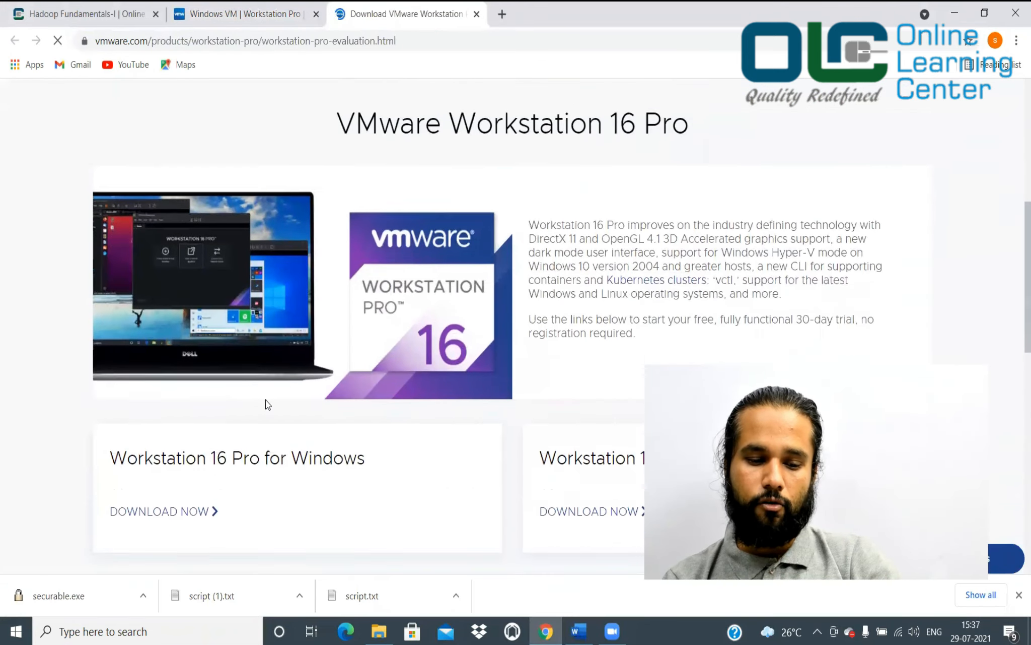
scroll(267, 403, down, 4)
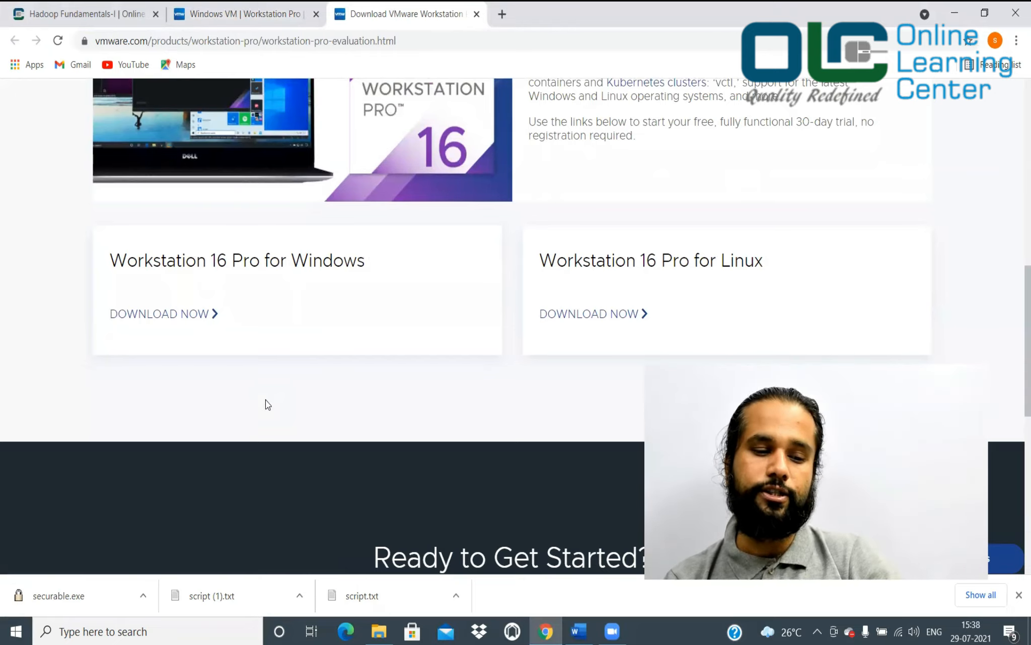
click(191, 322)
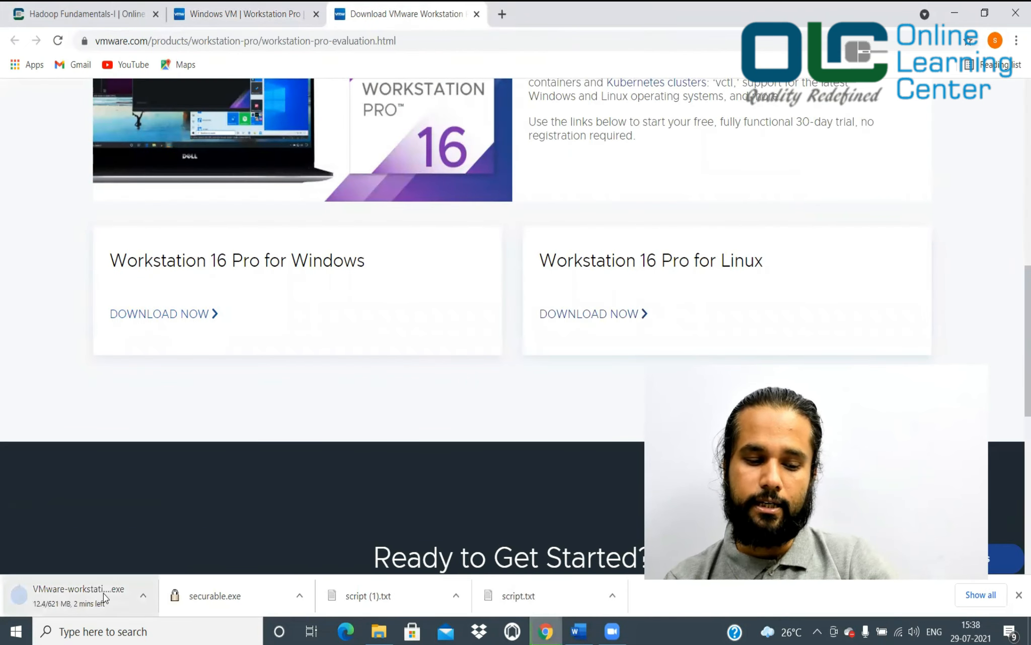
click(578, 631)
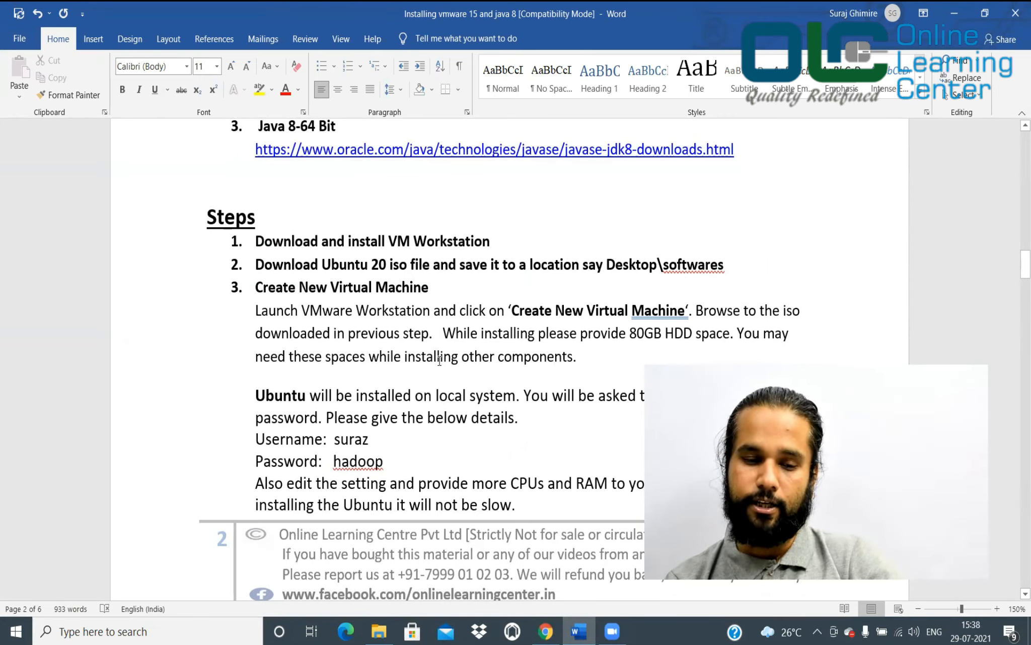
Download the 2.7 GB Ubuntu 20.04.2.0 LTS desktop amd64 ISO from the Ubuntu Desktop page
mouse_move(546, 631)
click(545, 554)
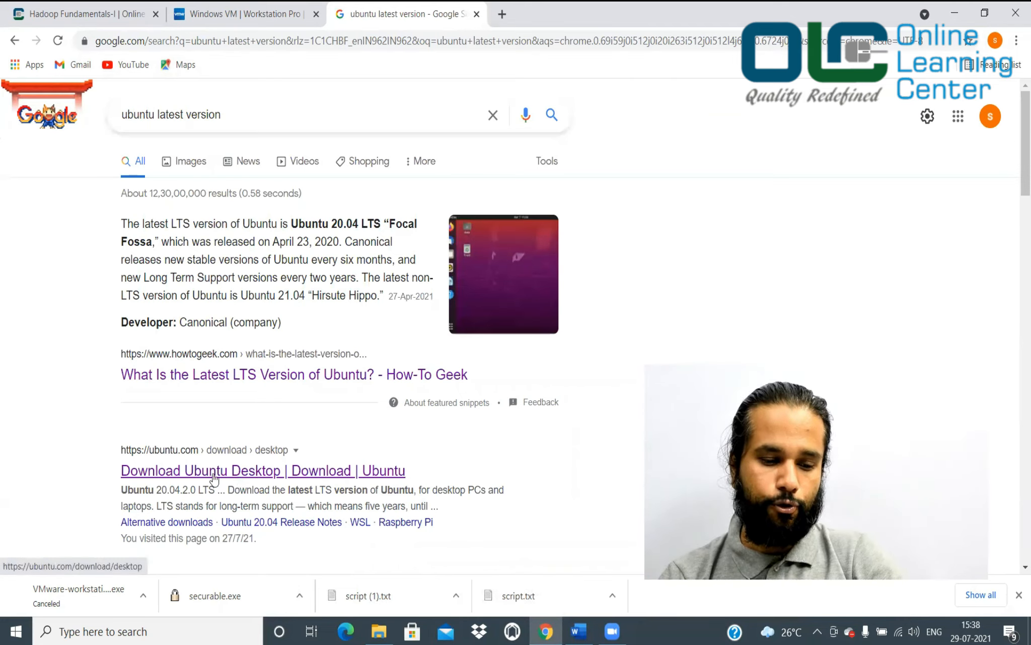
click(241, 475)
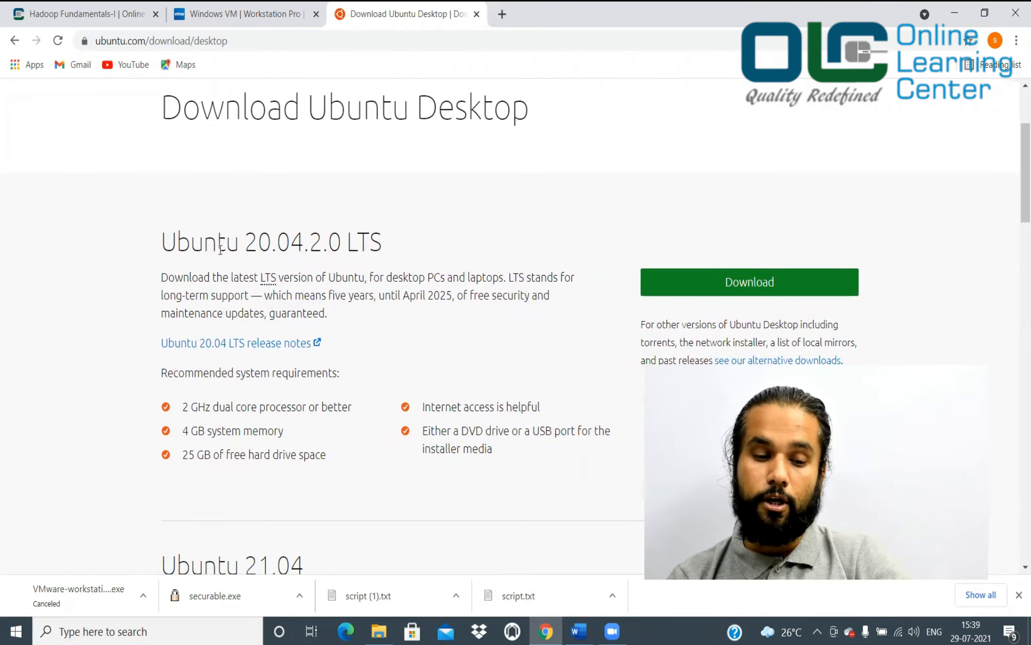
drag(244, 242, 394, 241)
scroll(394, 241, down, 4)
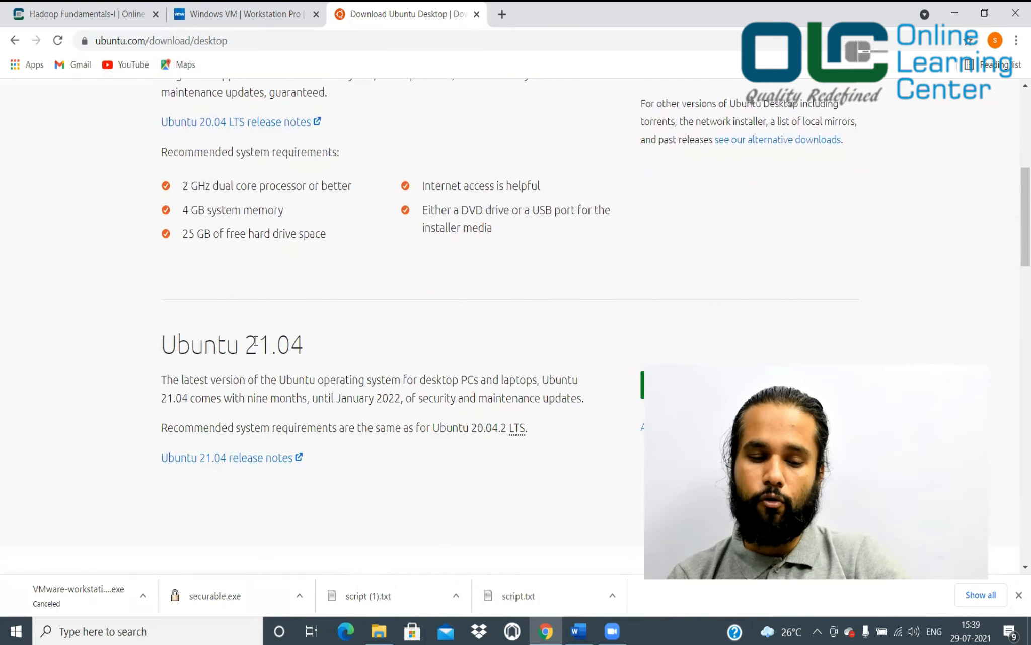
scroll(305, 356, up, 4)
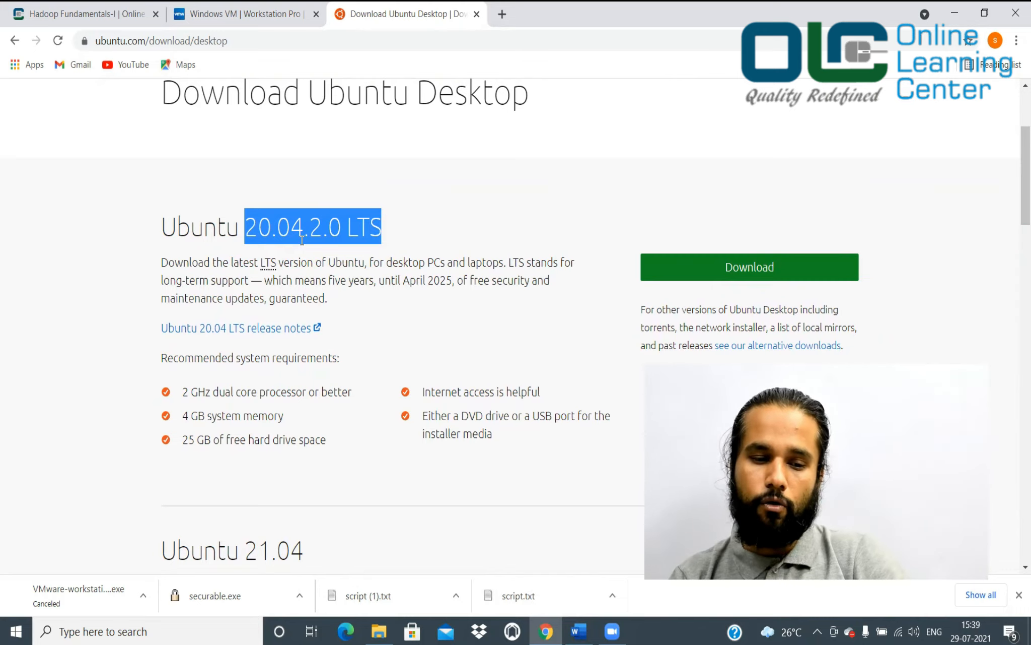
click(704, 271)
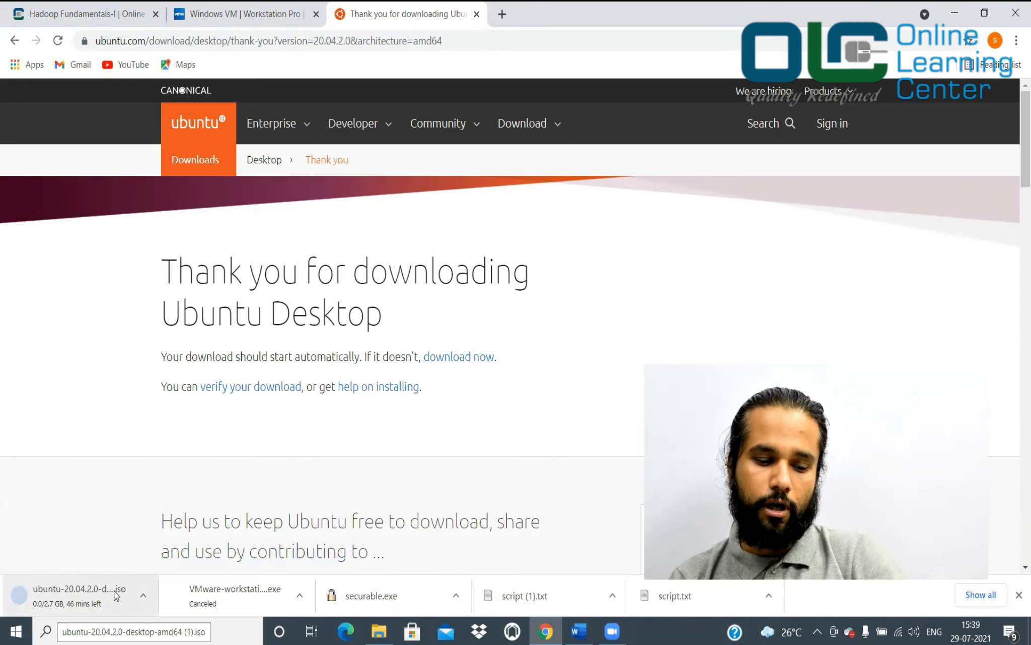
key(alt+Tab)
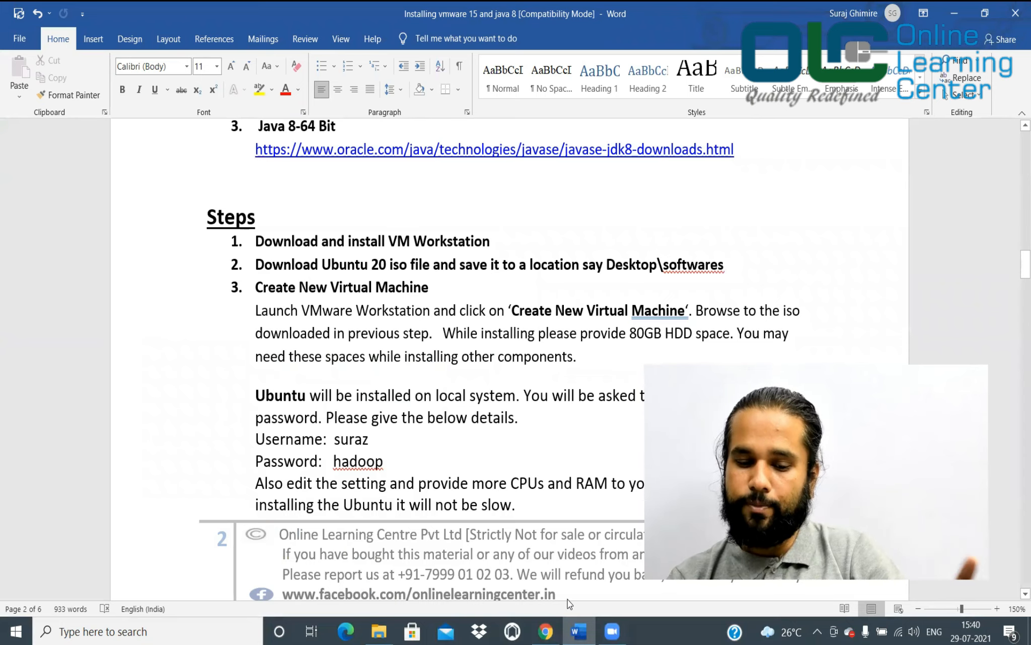
Minimize the open windows and launch VMware-workstation-full-16.1.2-17966106 from the softwares folder
click(960, 10)
click(962, 11)
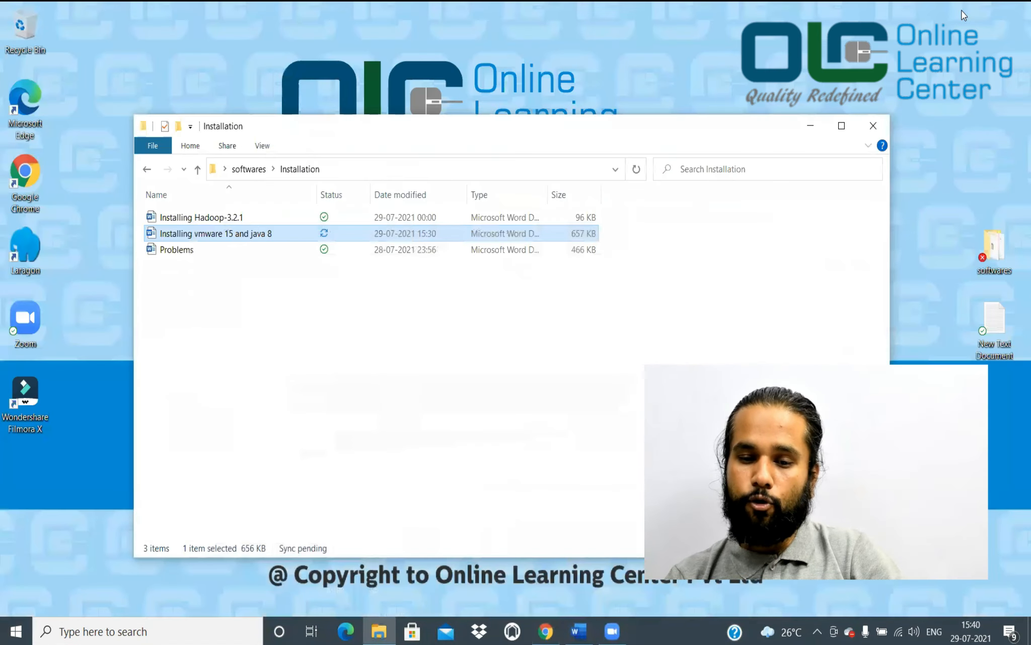
click(810, 123)
double_click(996, 252)
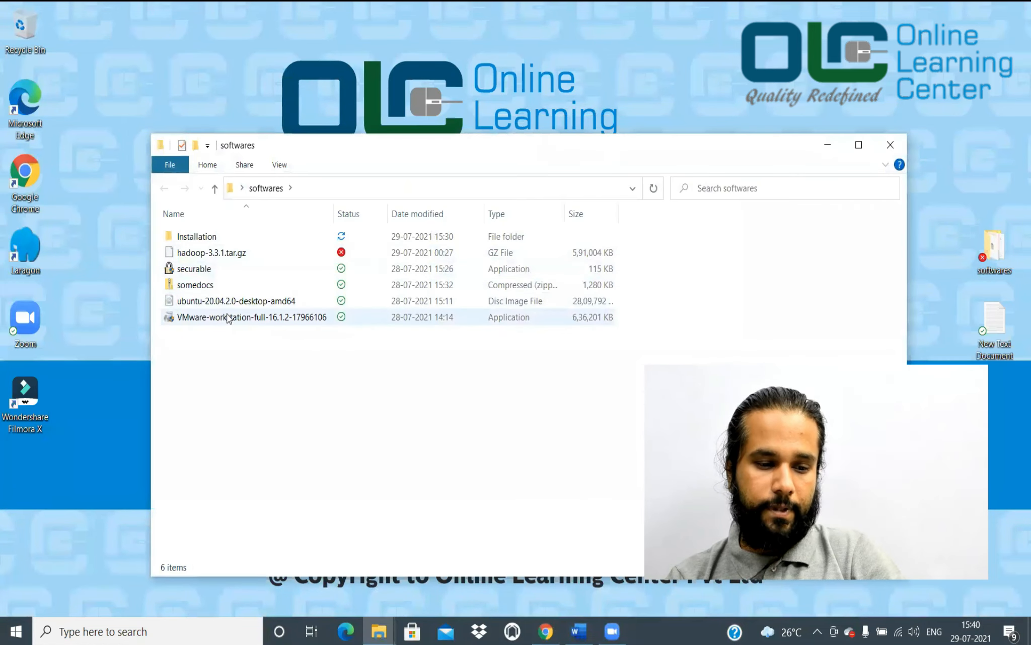
mouse_move(198, 320)
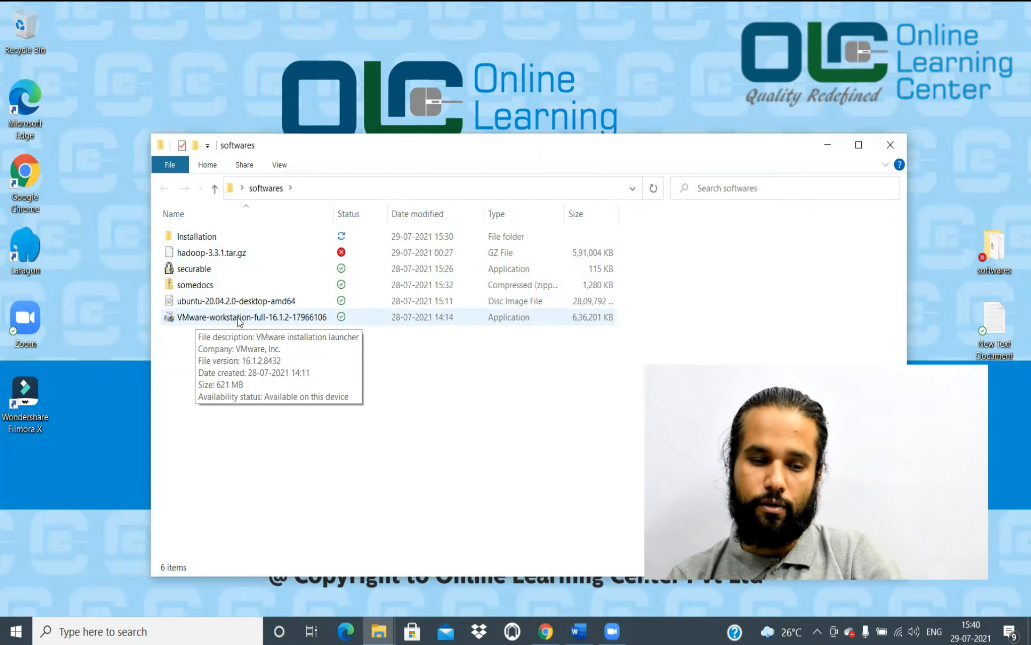
double_click(238, 317)
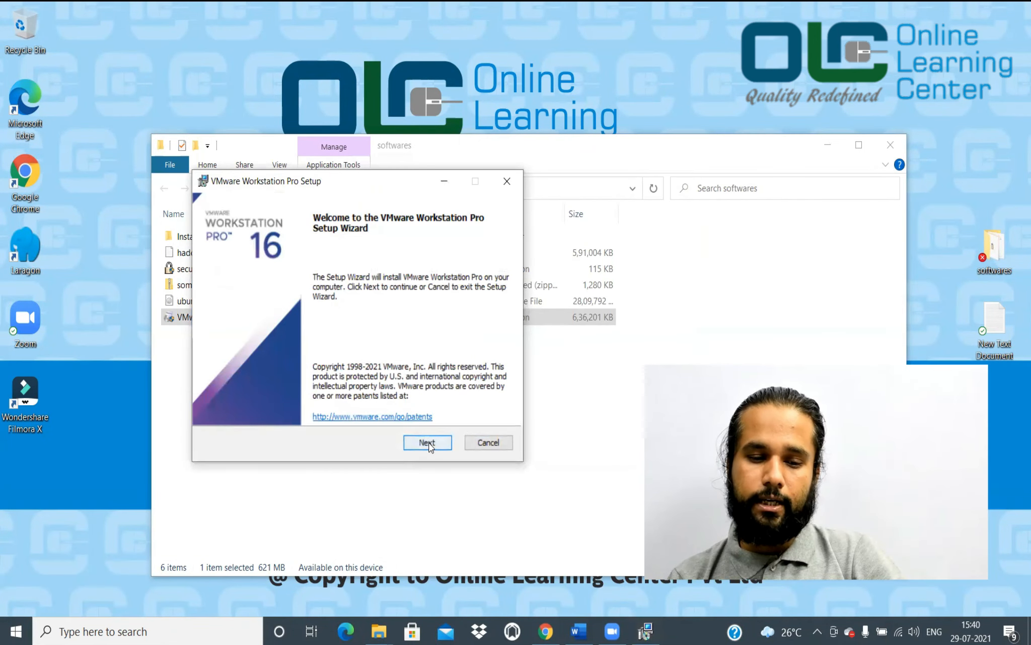
Install VMware Workstation 16 Pro with the EULA accepted and Enhanced Keyboard Driver, declining the restart
click(427, 442)
click(214, 407)
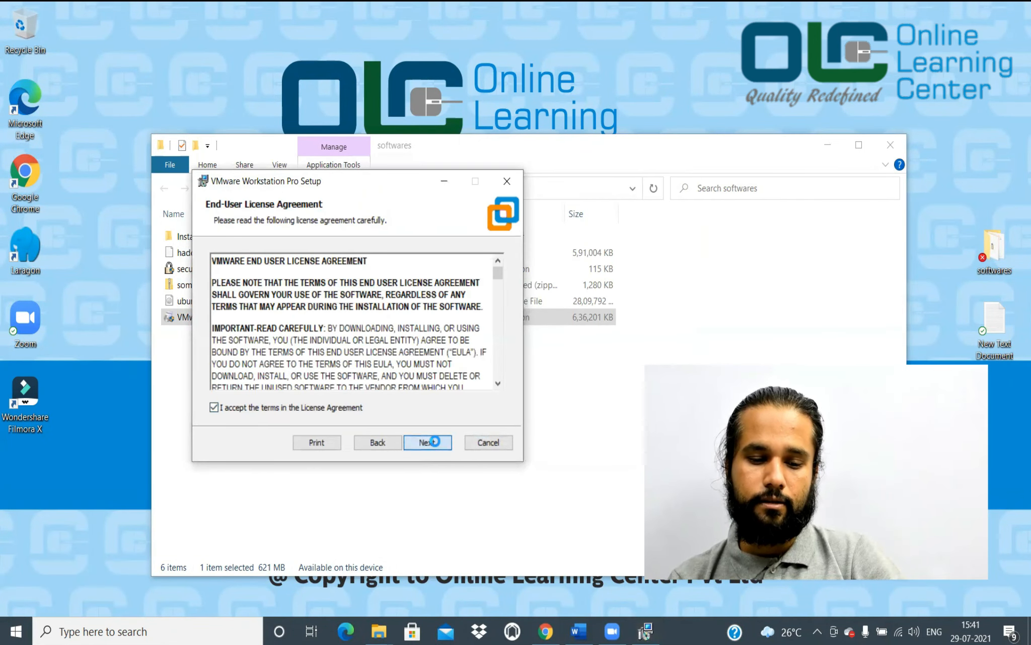
click(435, 441)
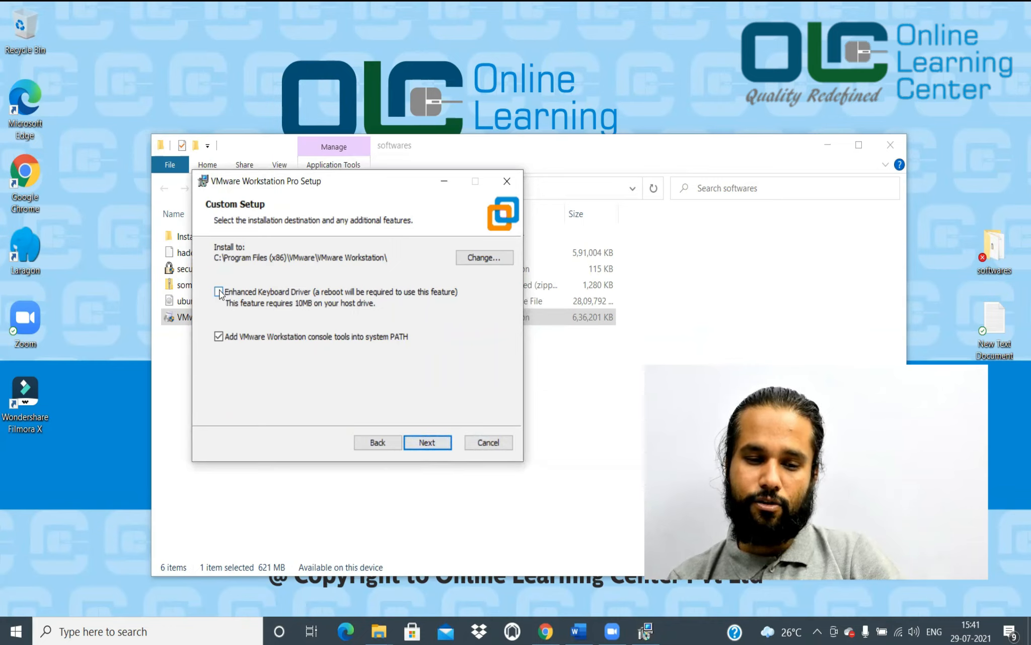
click(219, 292)
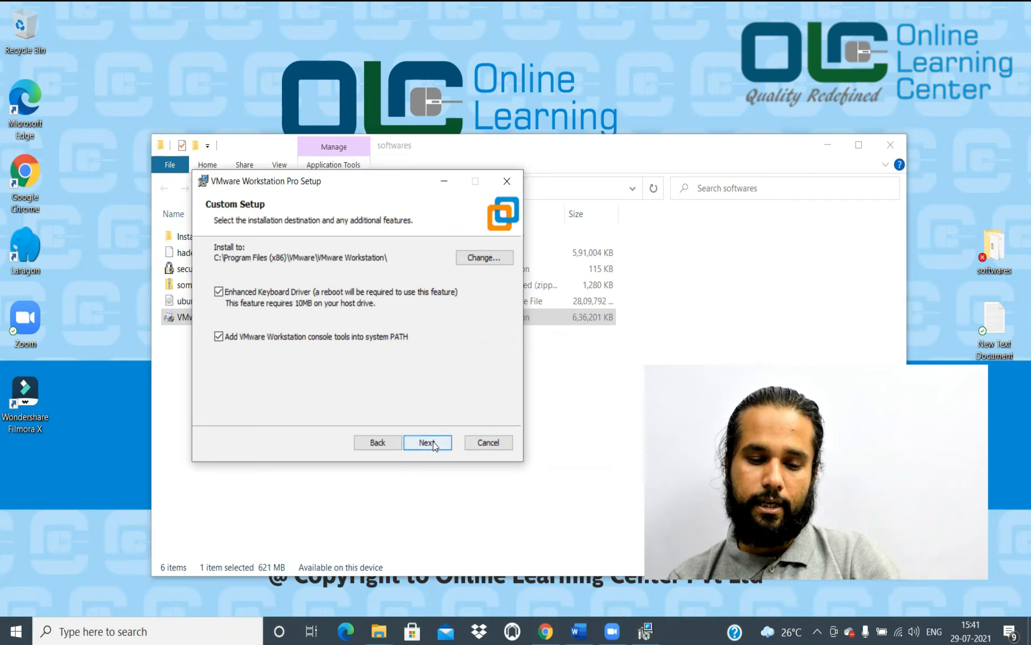
click(428, 442)
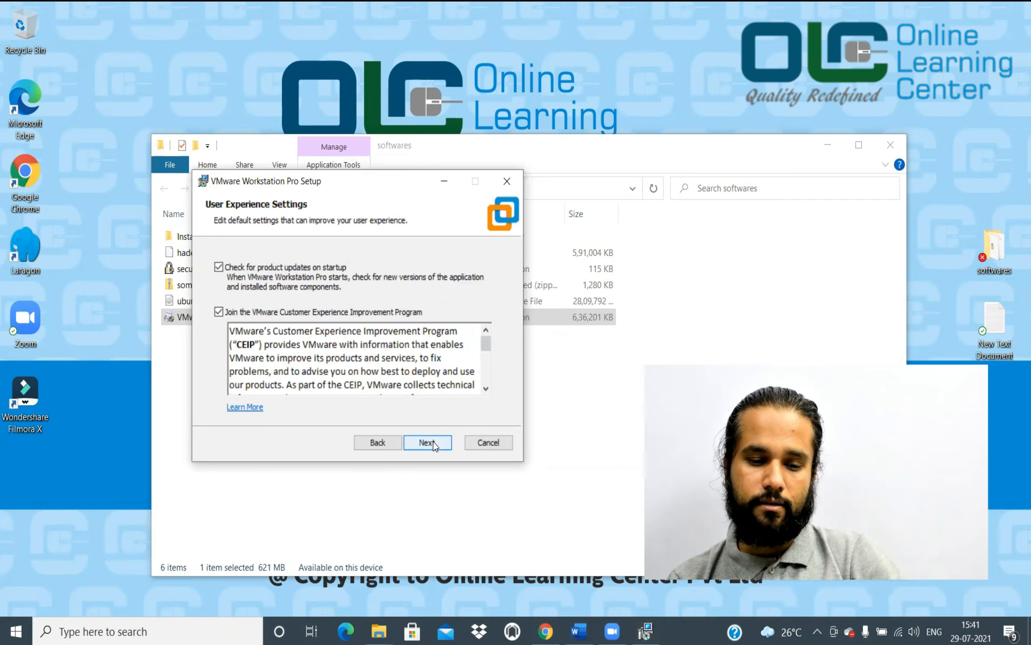
click(435, 443)
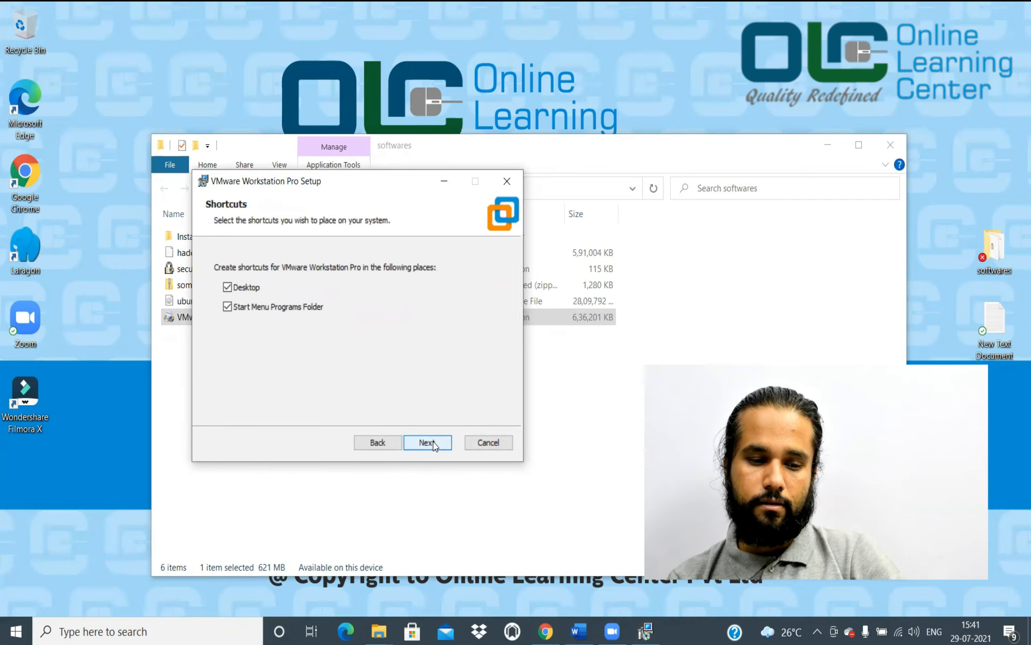
click(434, 443)
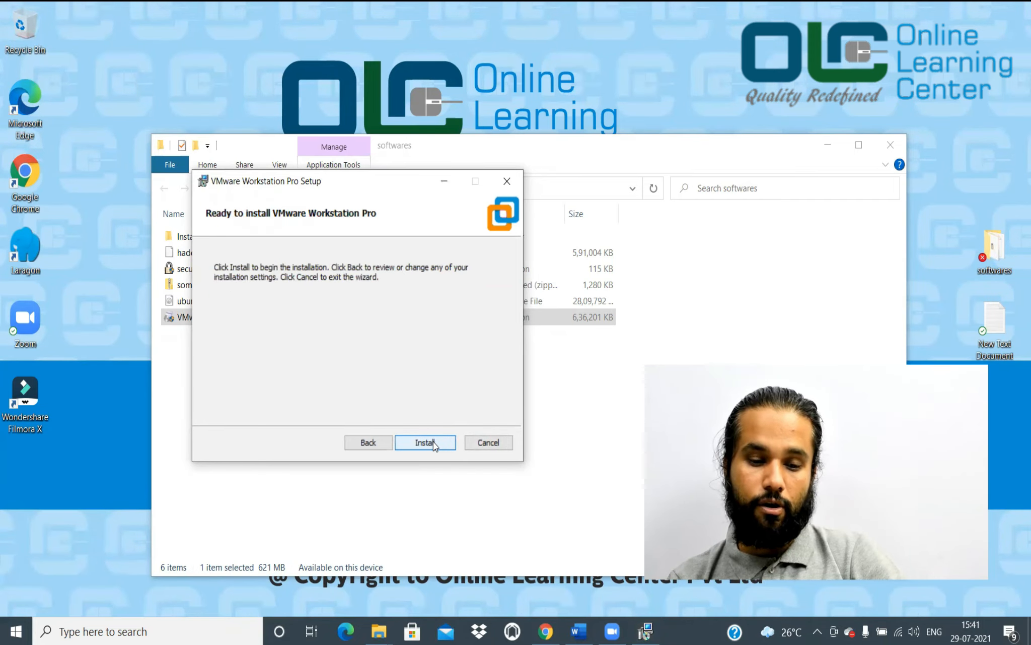
click(434, 443)
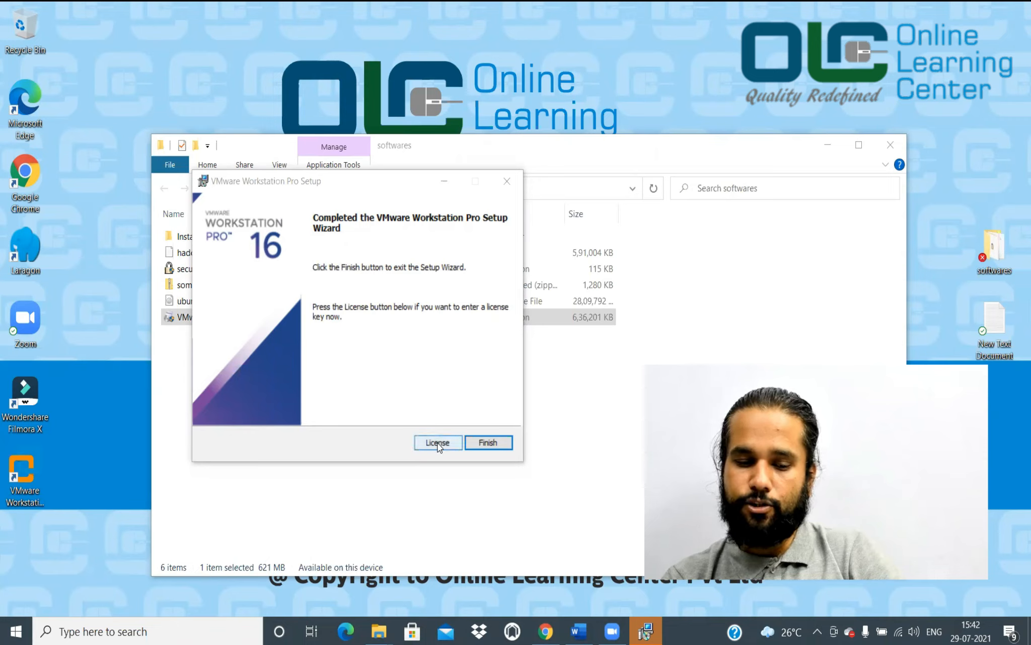
click(488, 442)
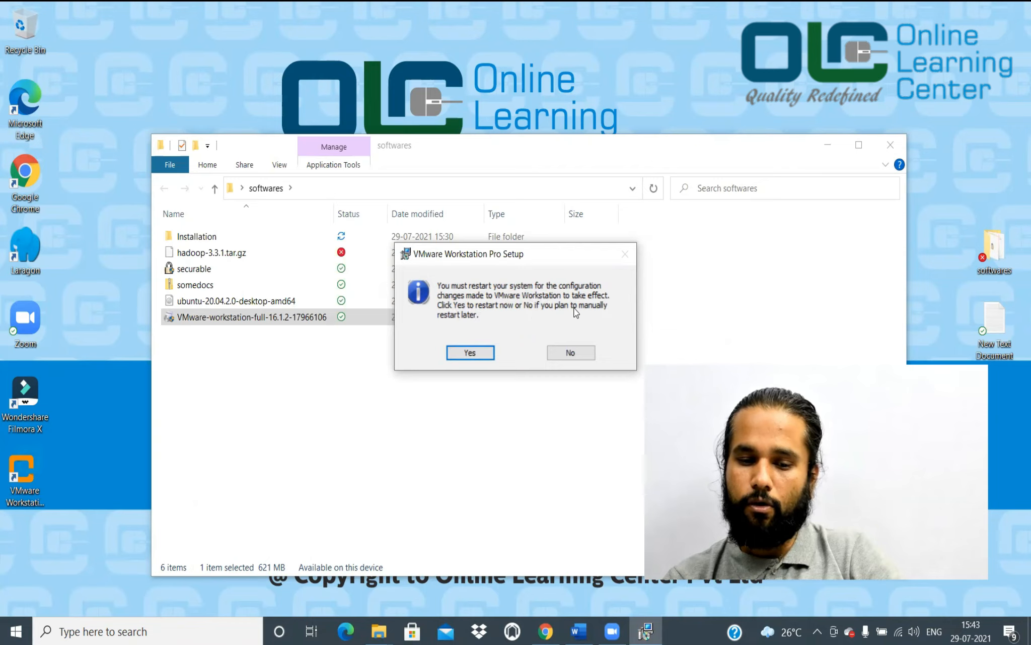
click(581, 353)
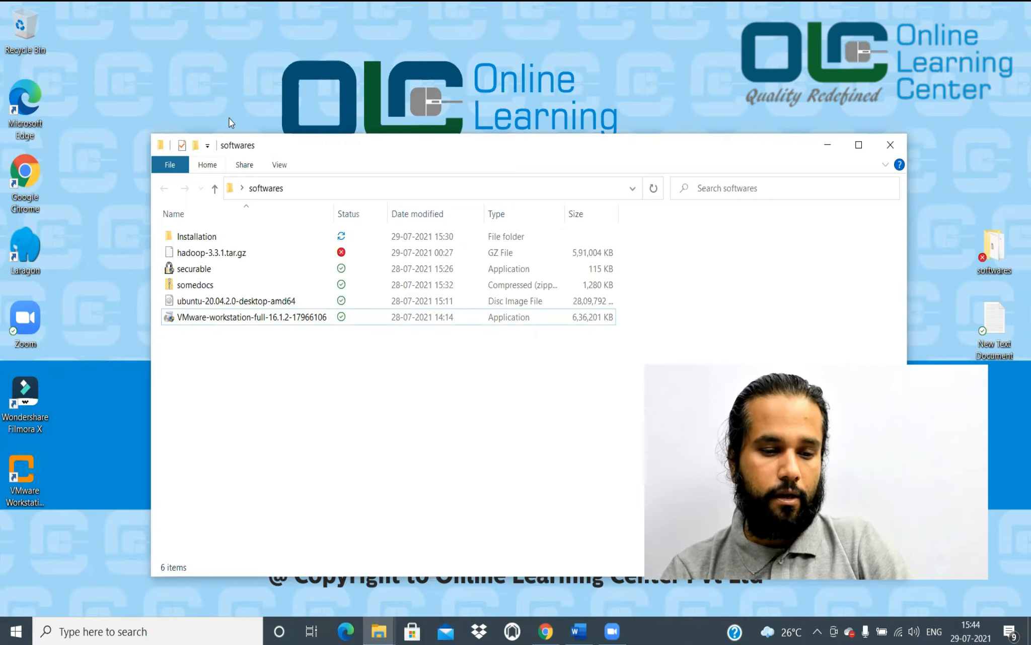
Launch VMware Workstation from the desktop icon and start the New Virtual Machine Wizard
click(250, 320)
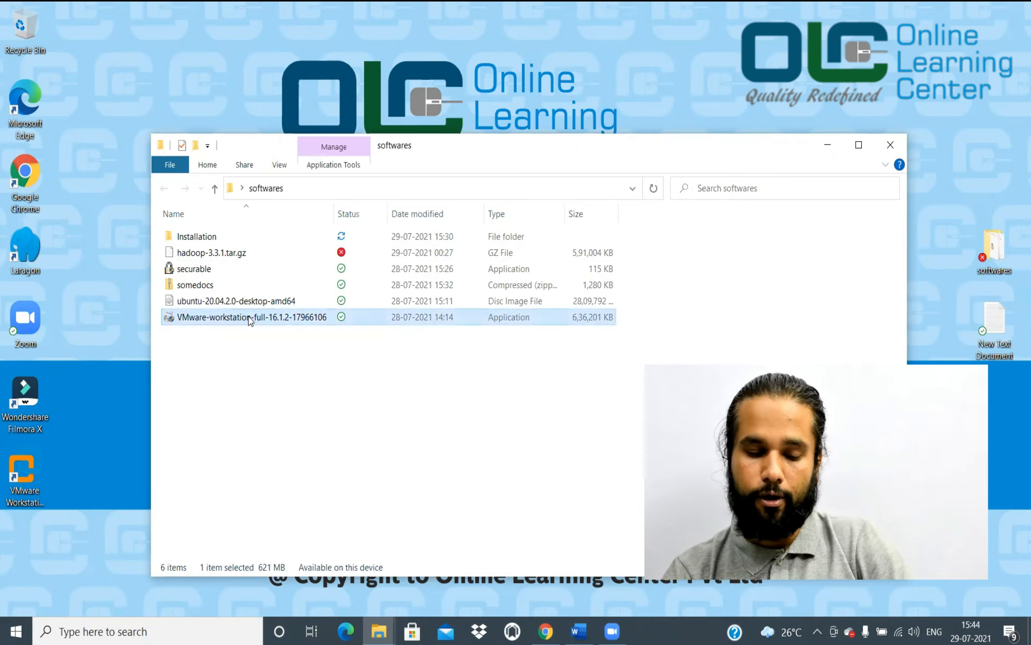
click(221, 302)
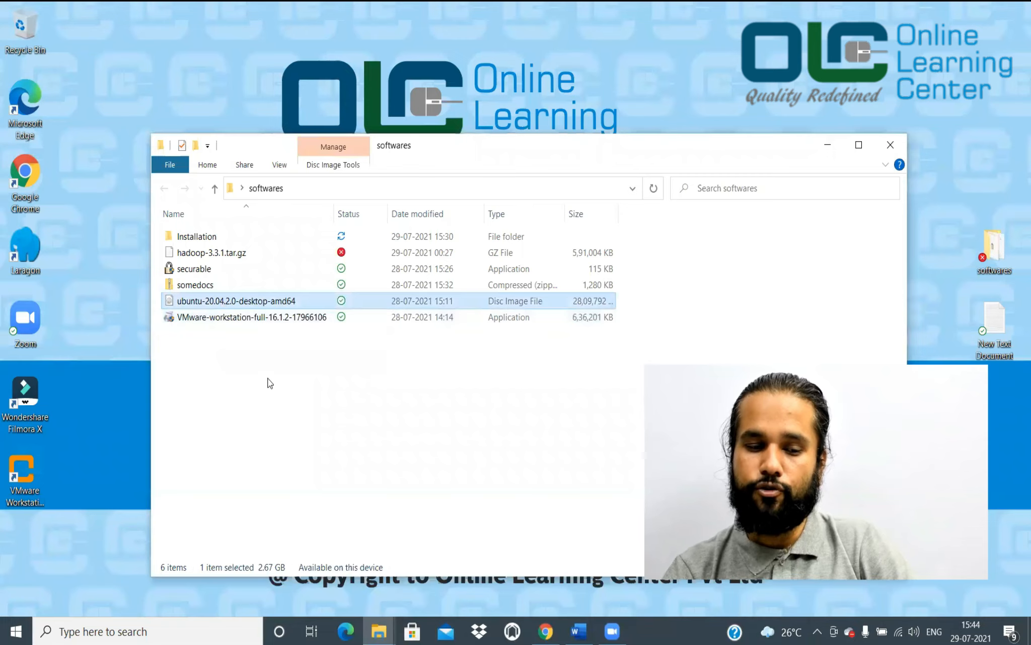
double_click(26, 476)
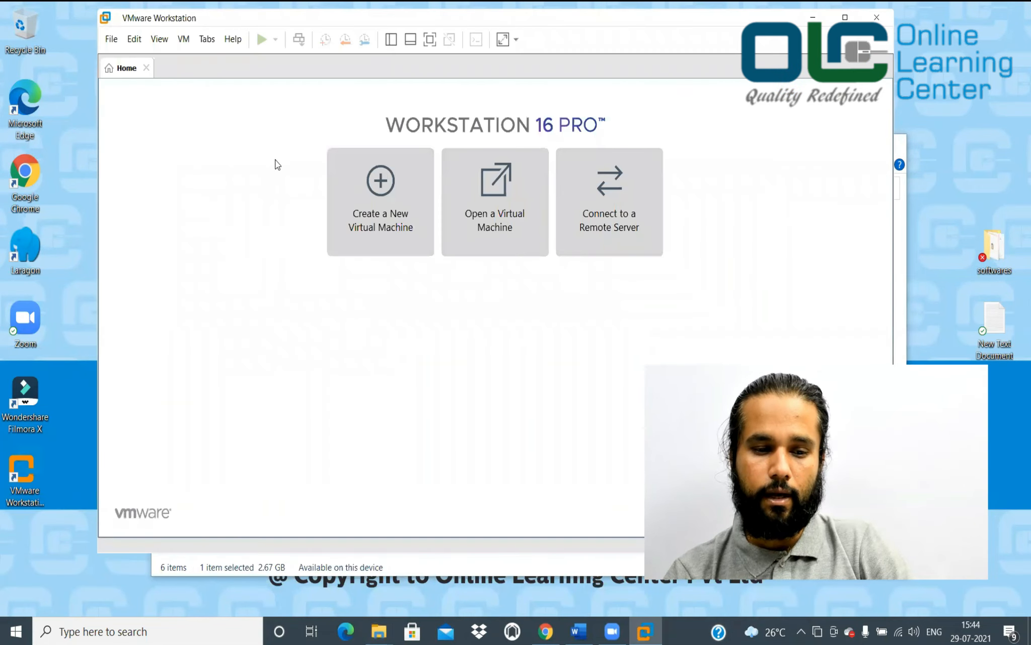
click(381, 194)
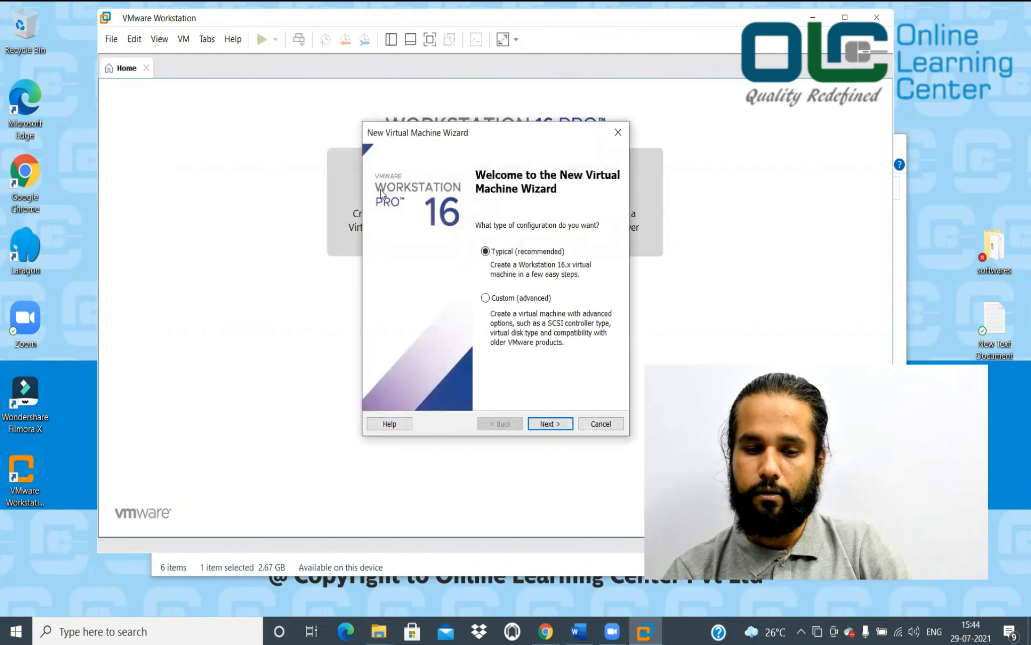
Choose Typical configuration and select Desktop > softwares > ubuntu-20.04.2.0-desktop-amd64 as the installer disc image
click(551, 424)
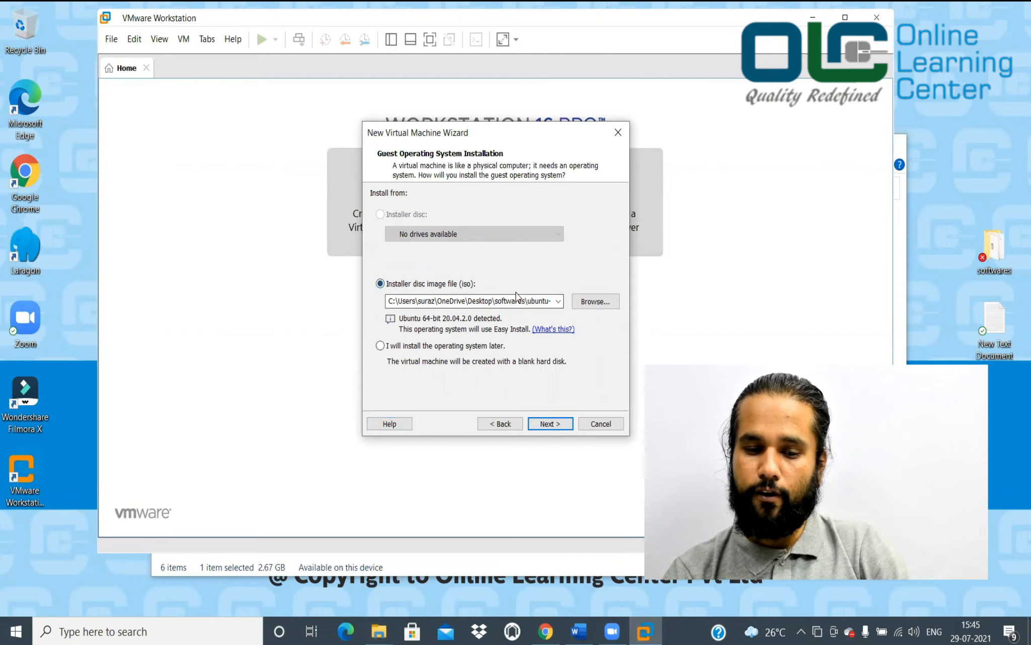
click(601, 300)
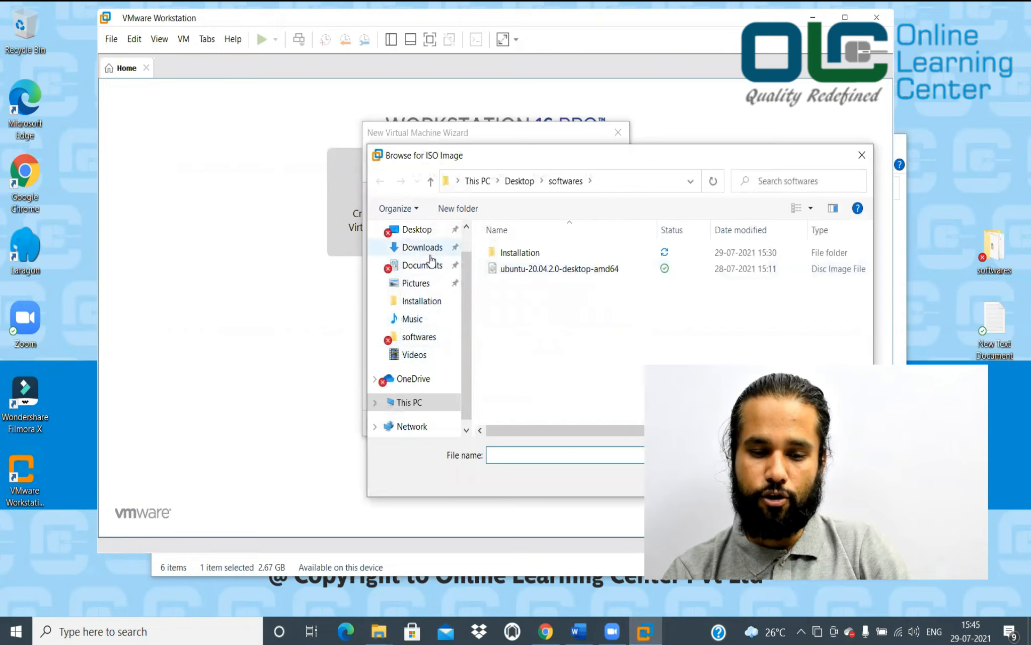
click(428, 233)
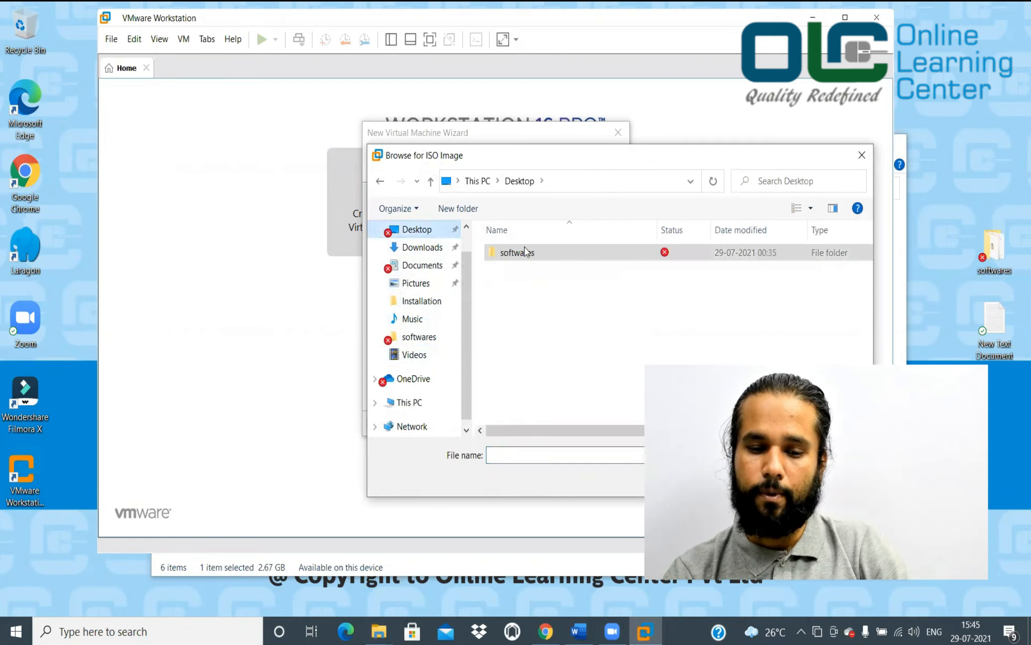
double_click(538, 253)
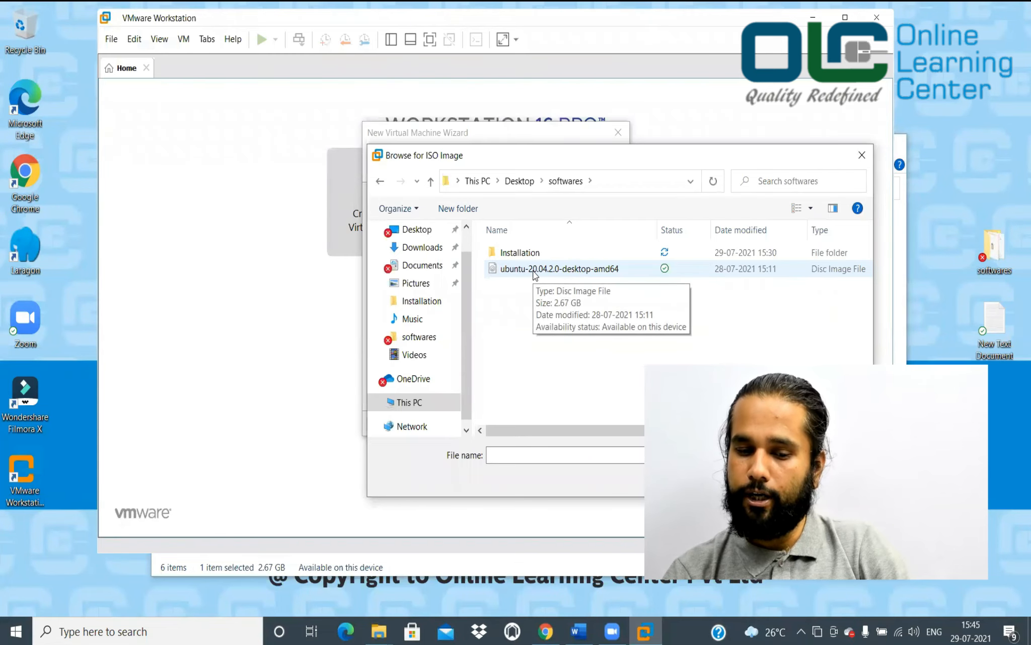
double_click(535, 271)
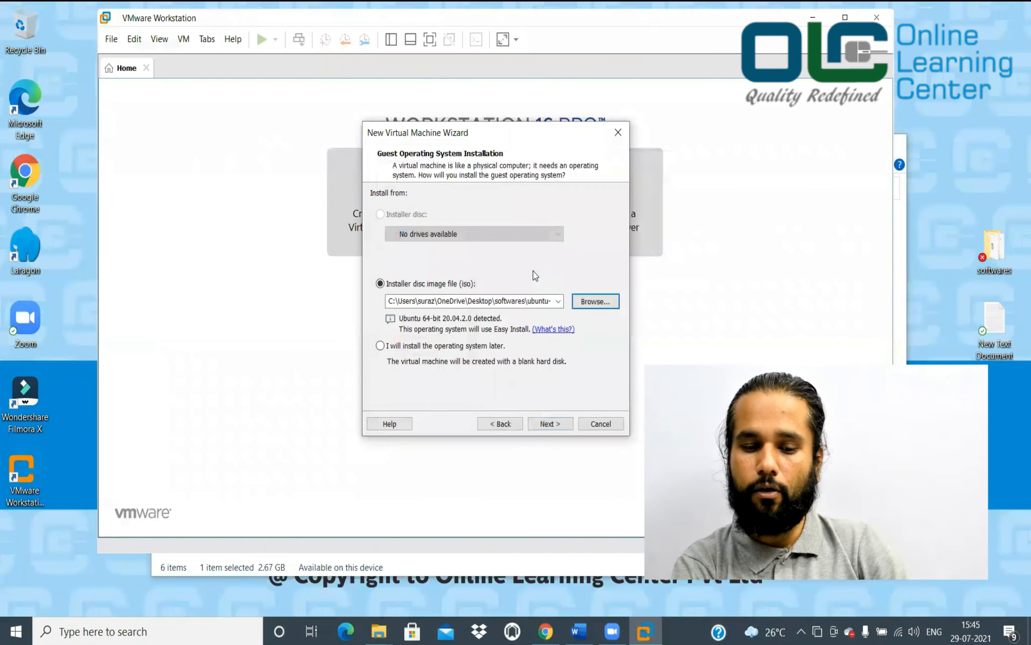
Enter the Linux account's full name, user name, password and password confirmation
click(560, 423)
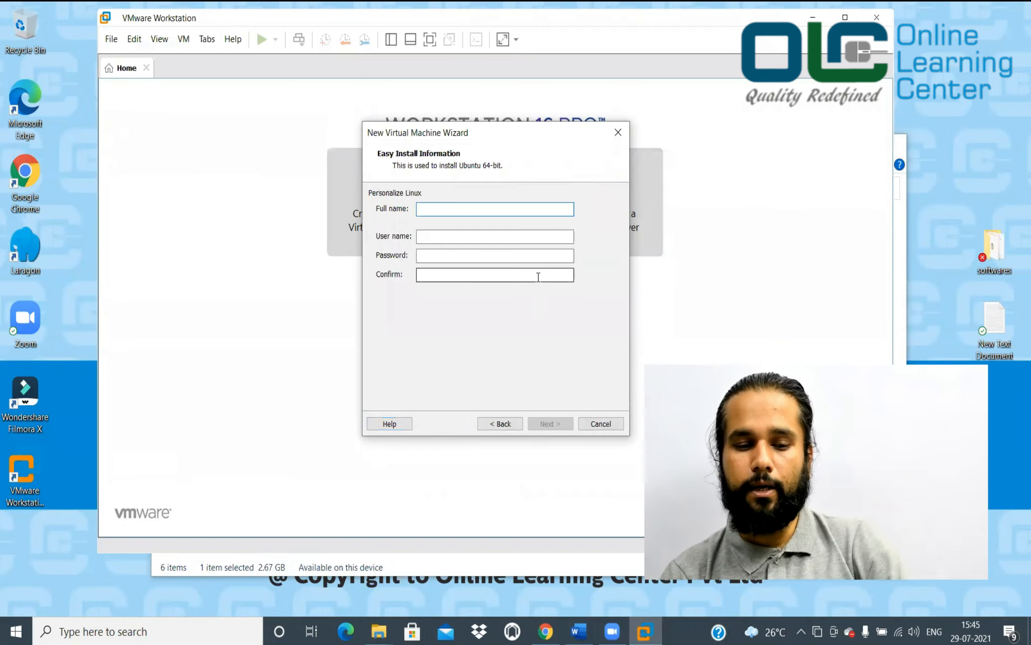
text(sua)
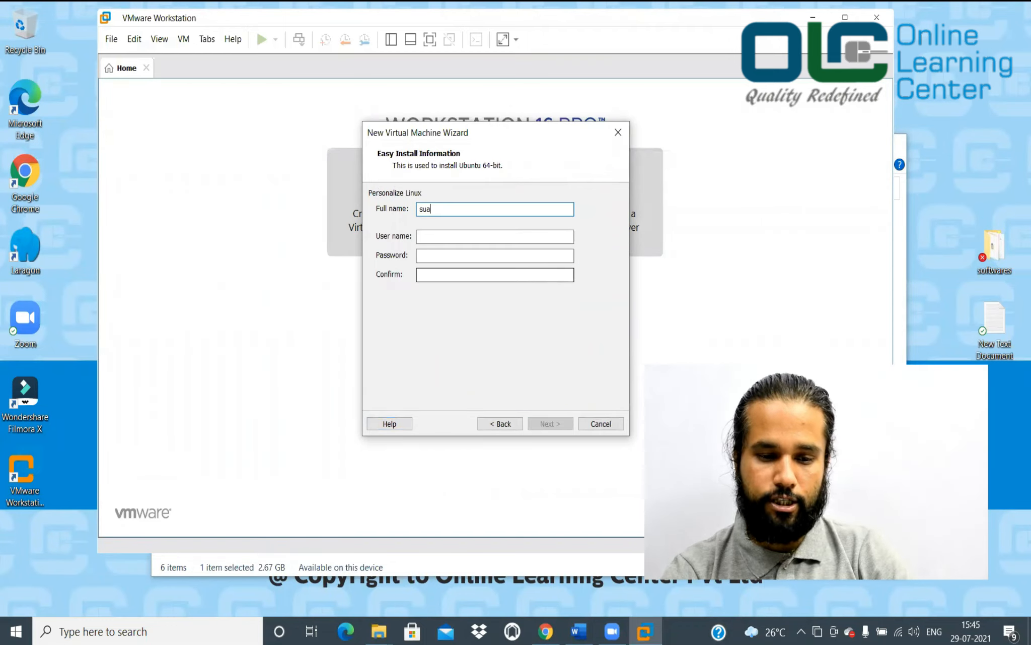
key(BackSpace)
text(raz)
click(541, 233)
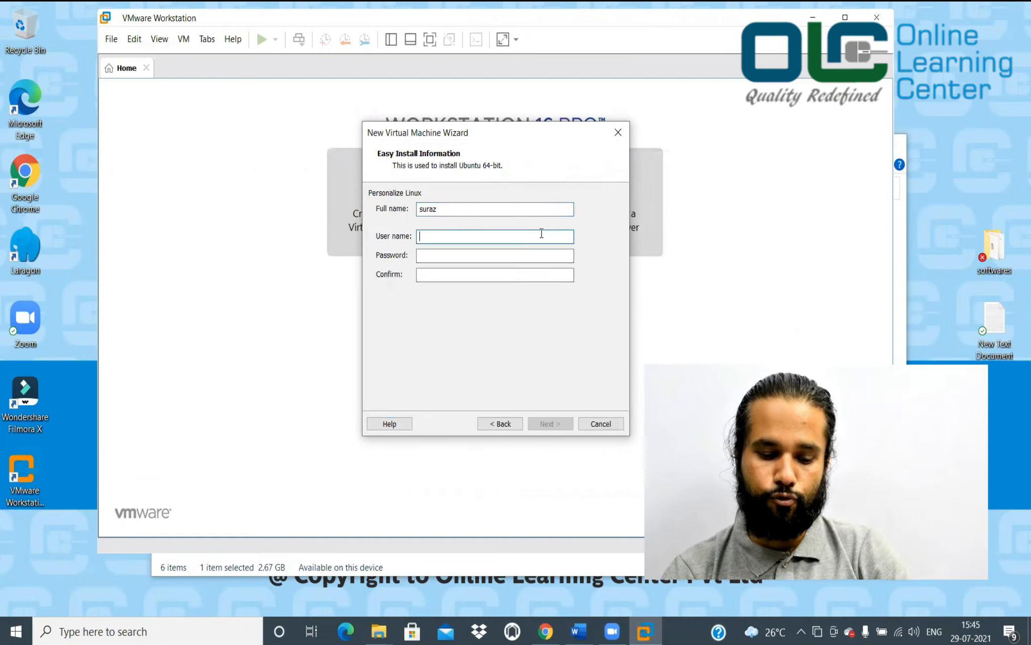
text(suraz)
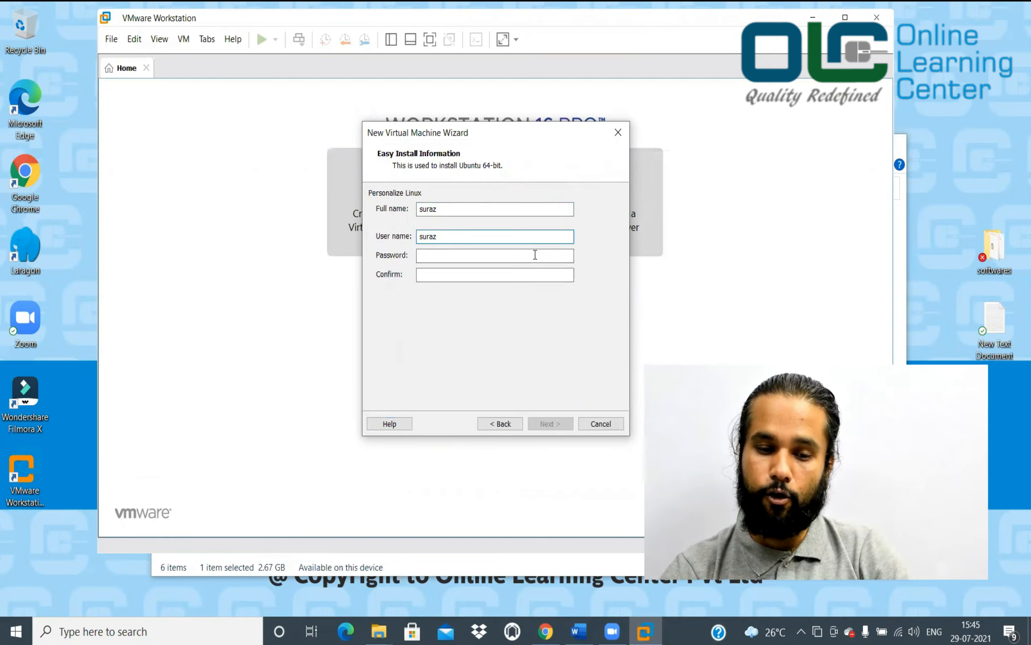
click(535, 255)
text(******)
click(528, 275)
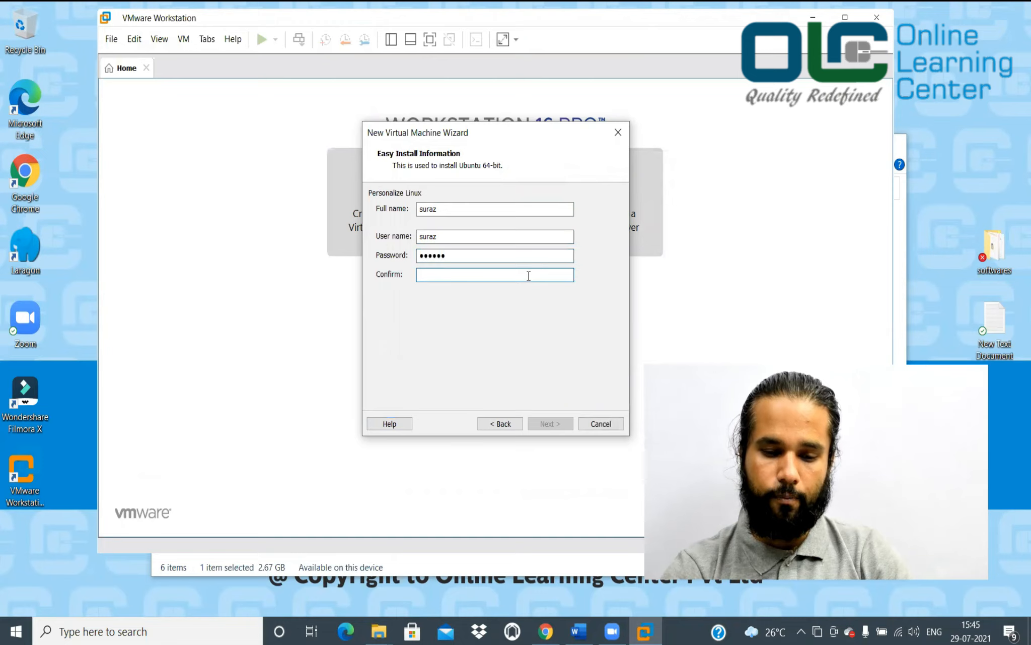
text(******)
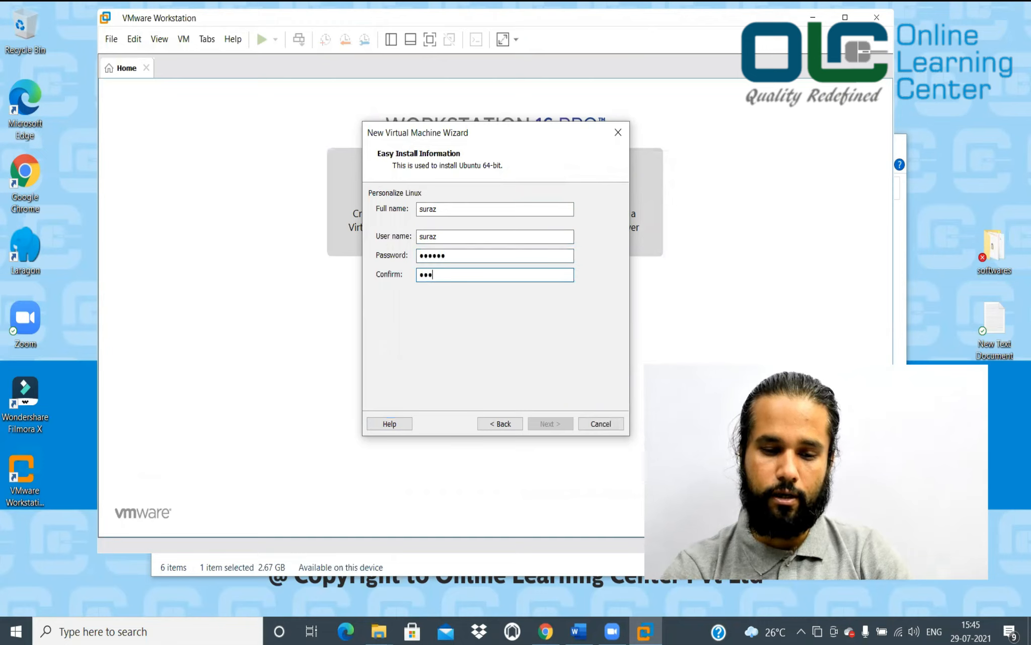
Name the virtual machine Ubuntu20_04_Java8 and continue to disk settings
click(551, 424)
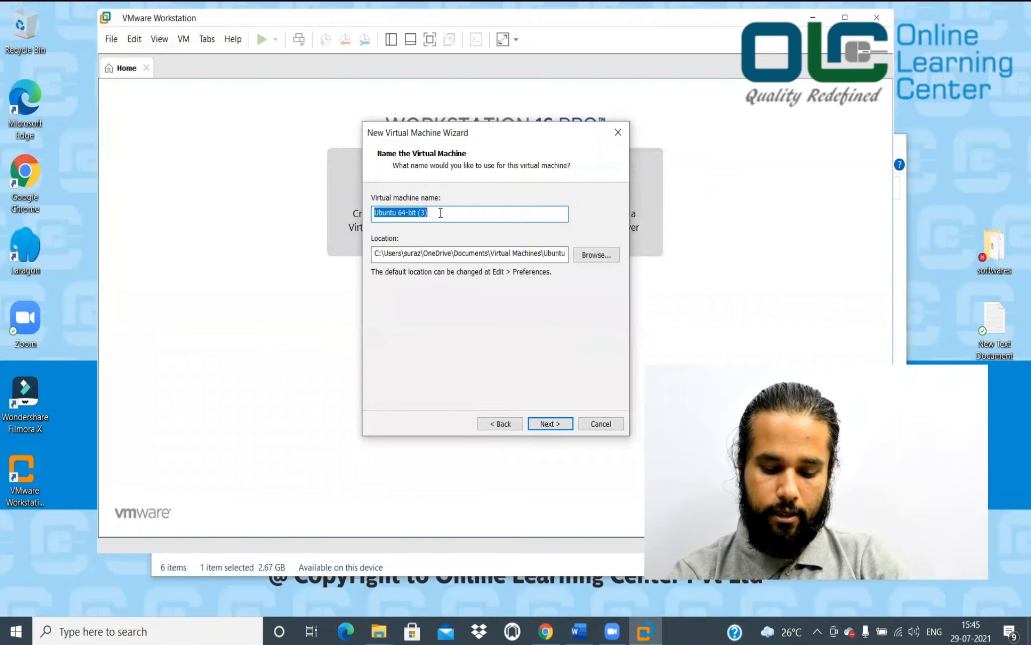
text(Ubuntu20_04_)
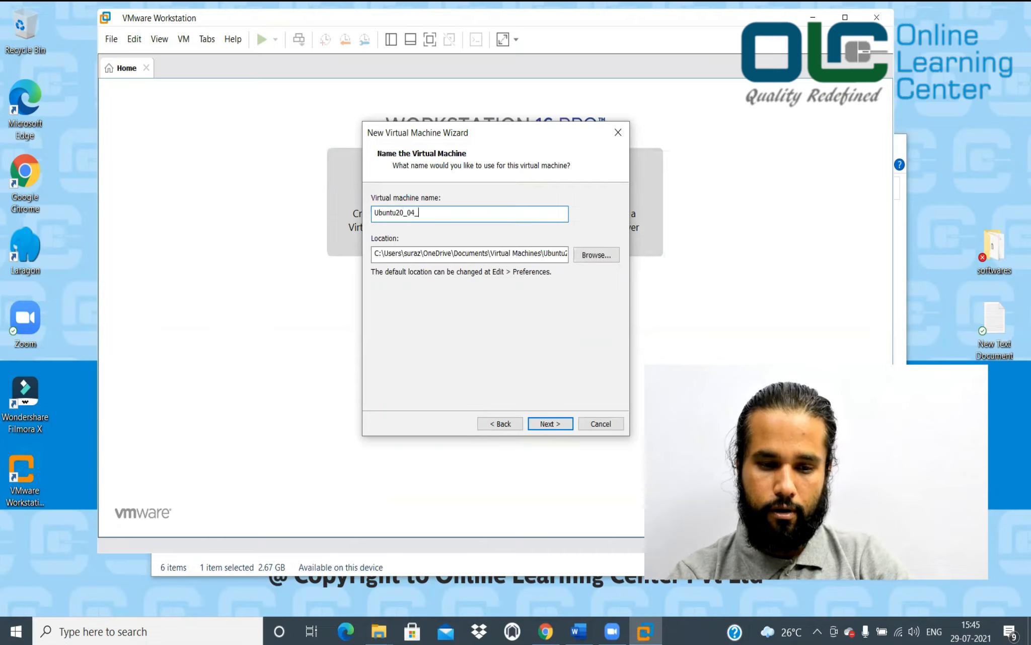
text(Jaba)
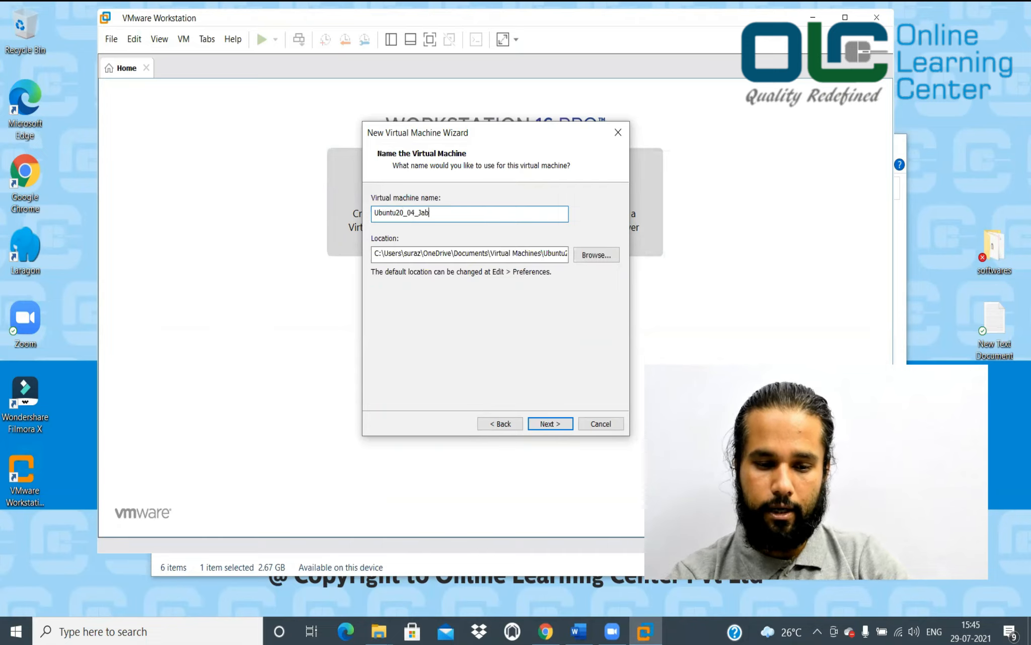
key(BackSpace)
text(va8)
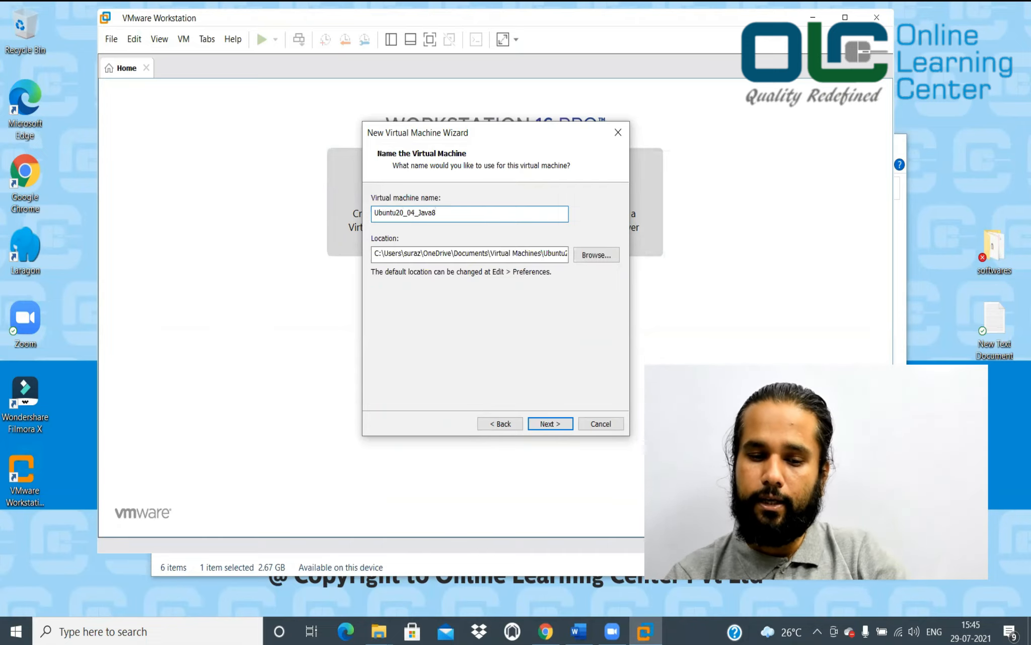
click(550, 424)
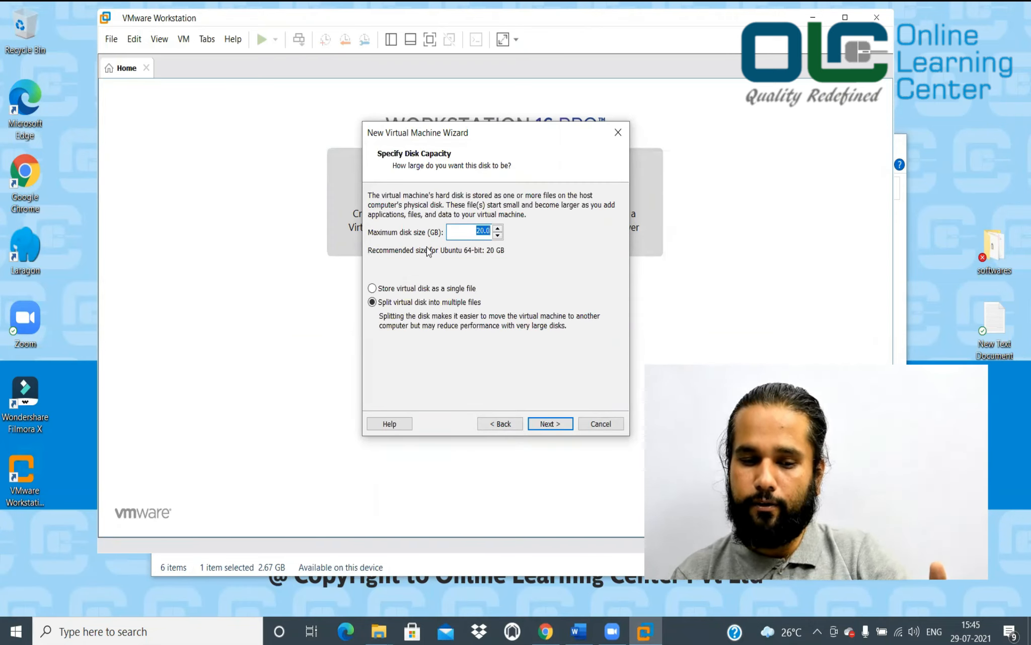
Set the maximum disk size to 80 GB and continue to the Ready to Create summary
text(80)
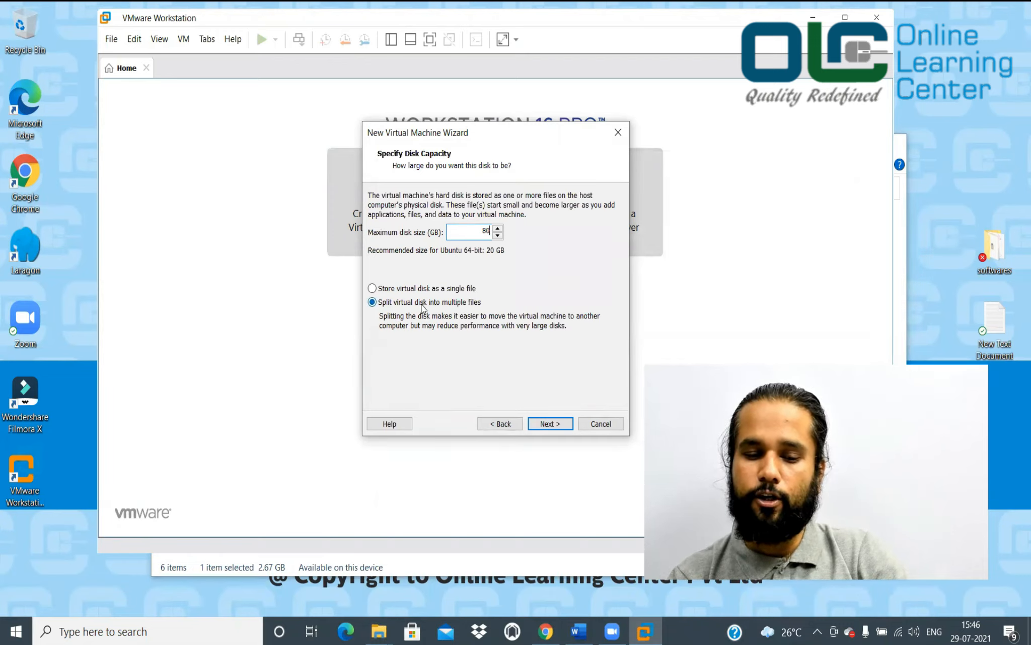
click(560, 424)
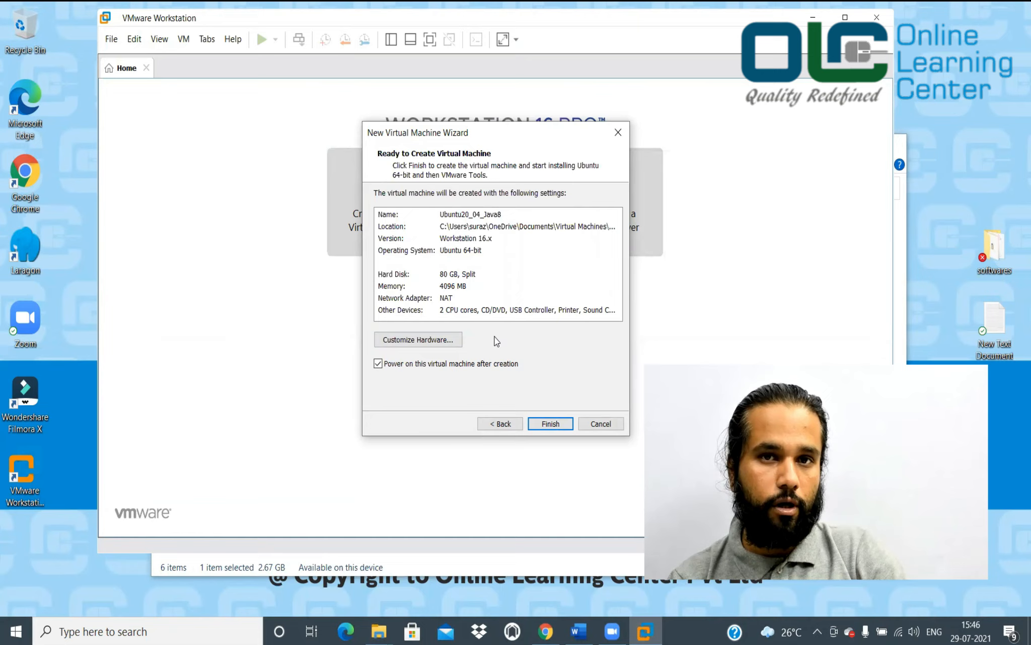
Customize hardware to 8 GB memory, 2 cores per processor, and all three virtualization engine options
click(432, 339)
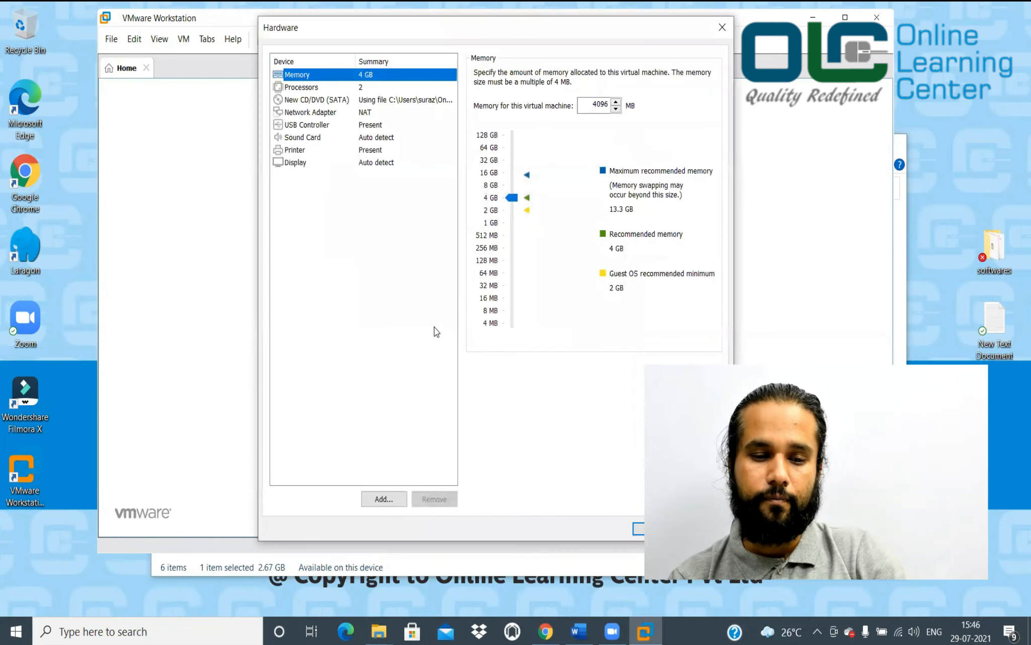
drag(506, 201, 513, 185)
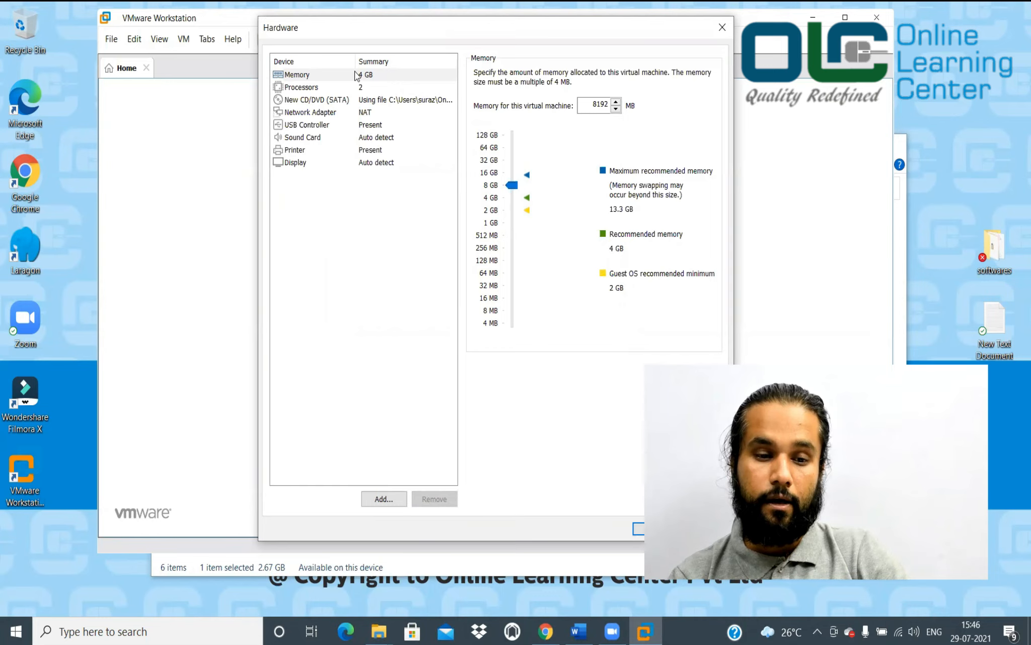
click(343, 87)
click(609, 93)
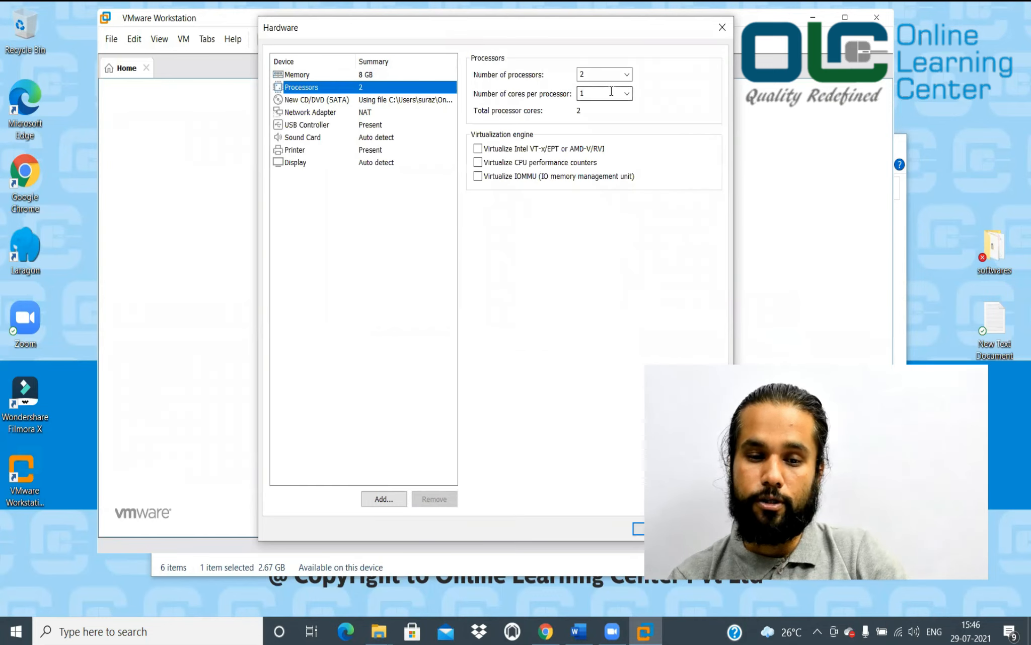
click(627, 93)
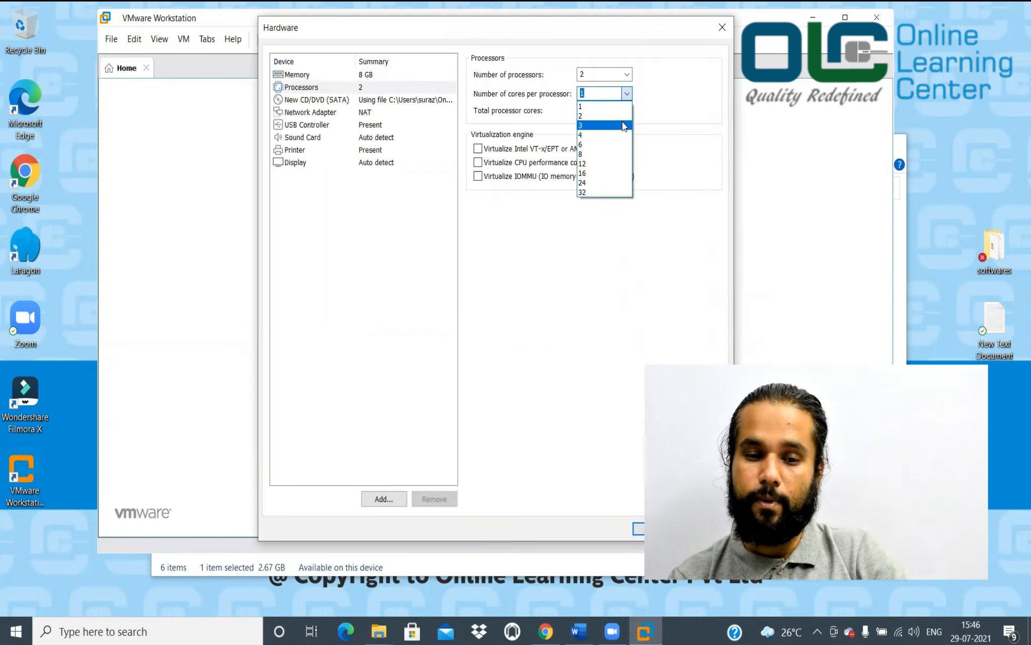
click(623, 117)
click(478, 149)
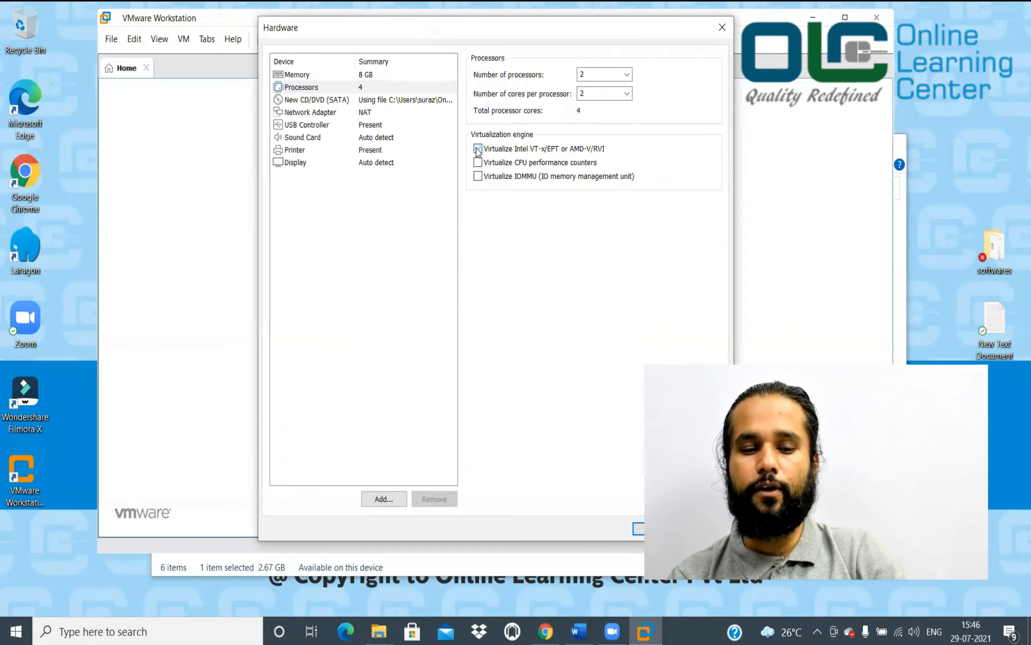
click(478, 162)
click(478, 177)
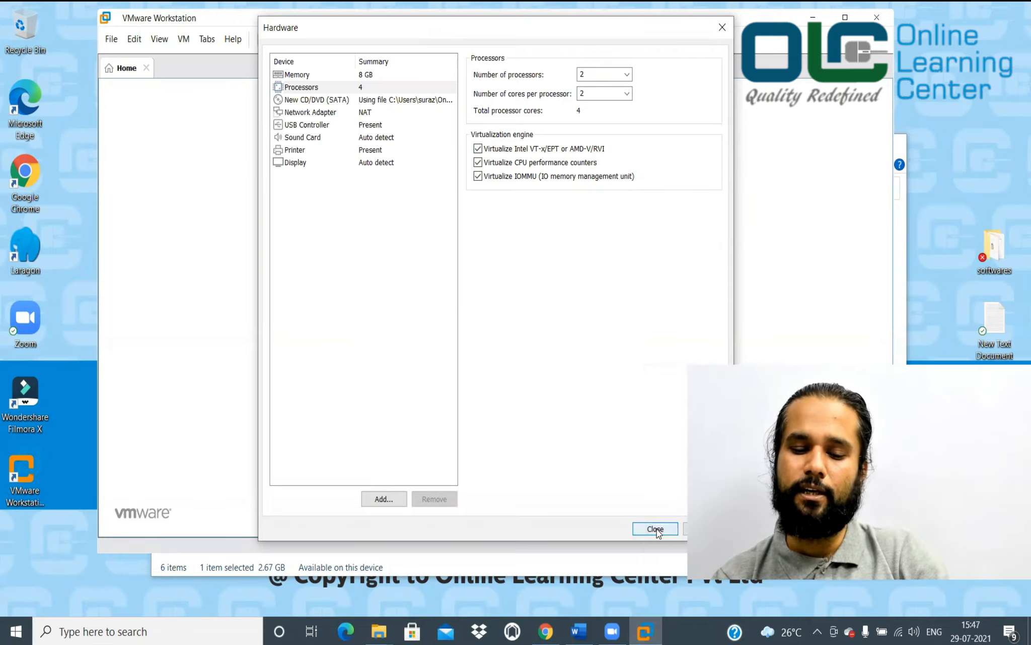
click(656, 529)
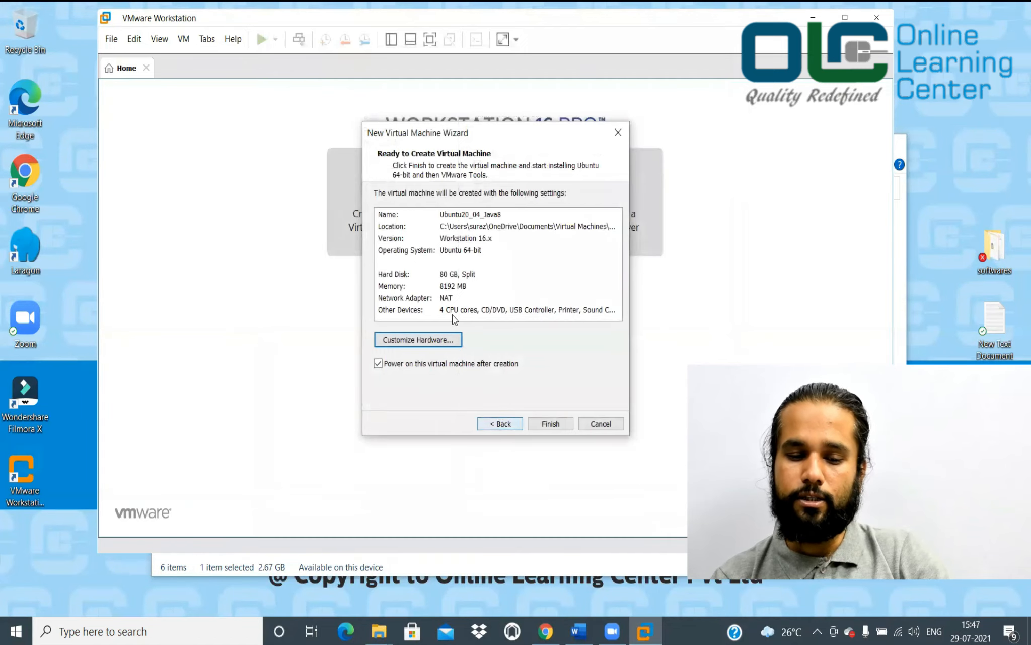
Finish the wizard to create Ubuntu20_04_Java8 and power it on
click(551, 424)
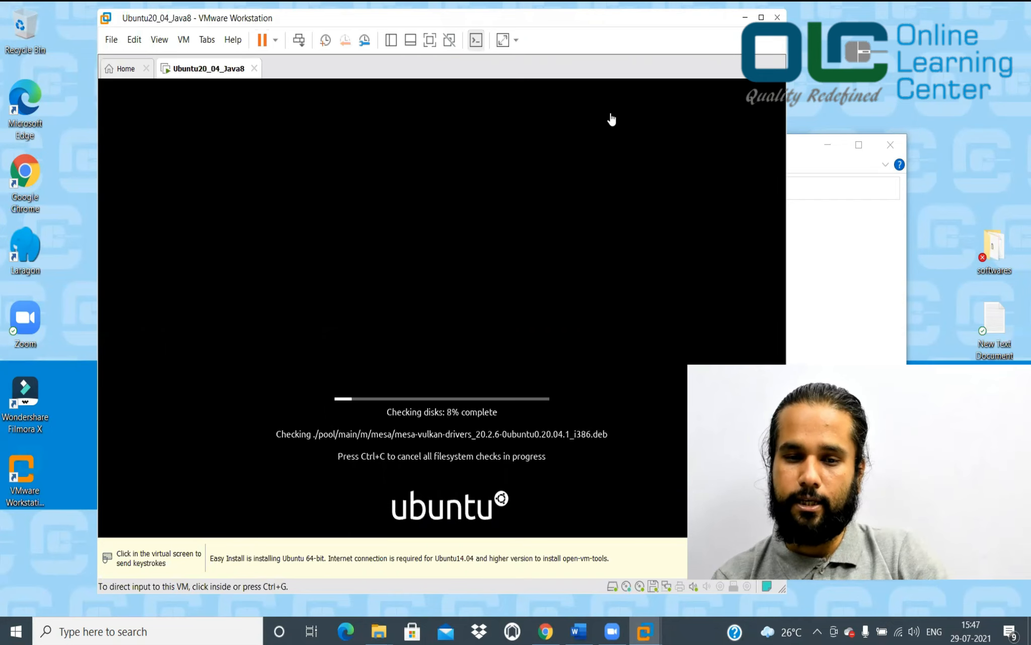
Select the Ubuntu user on the login screen and type the account password
mouse_move(611, 631)
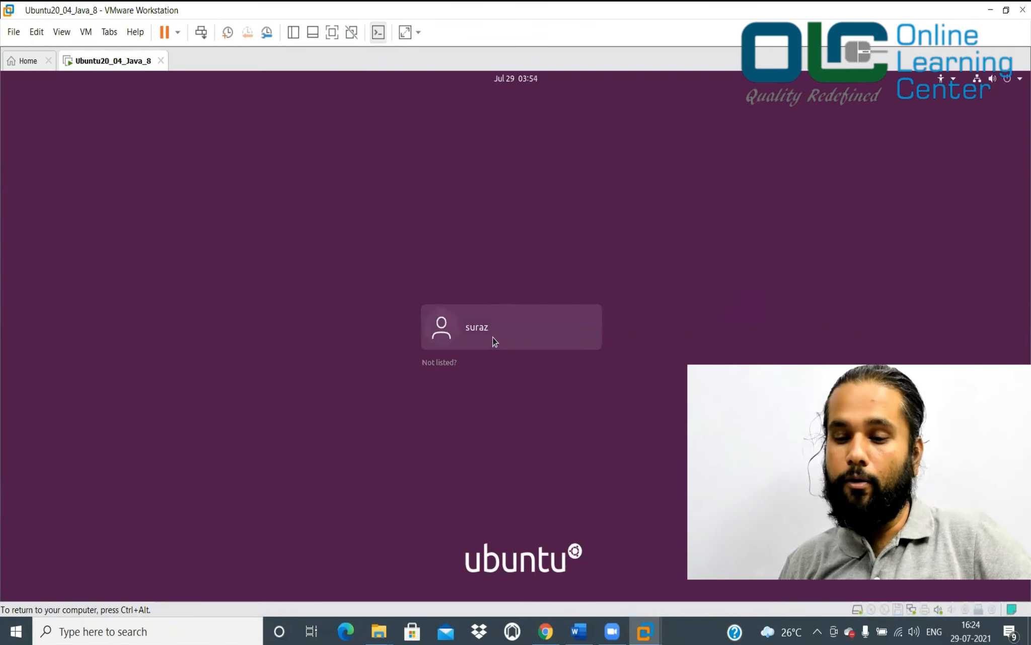
click(494, 341)
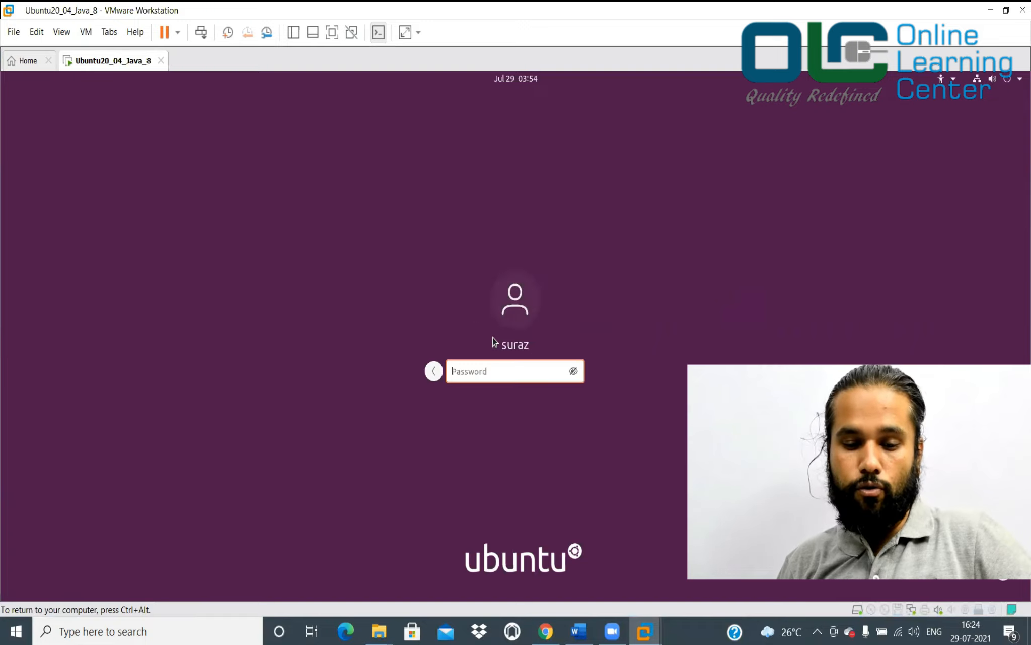
text(**doop)
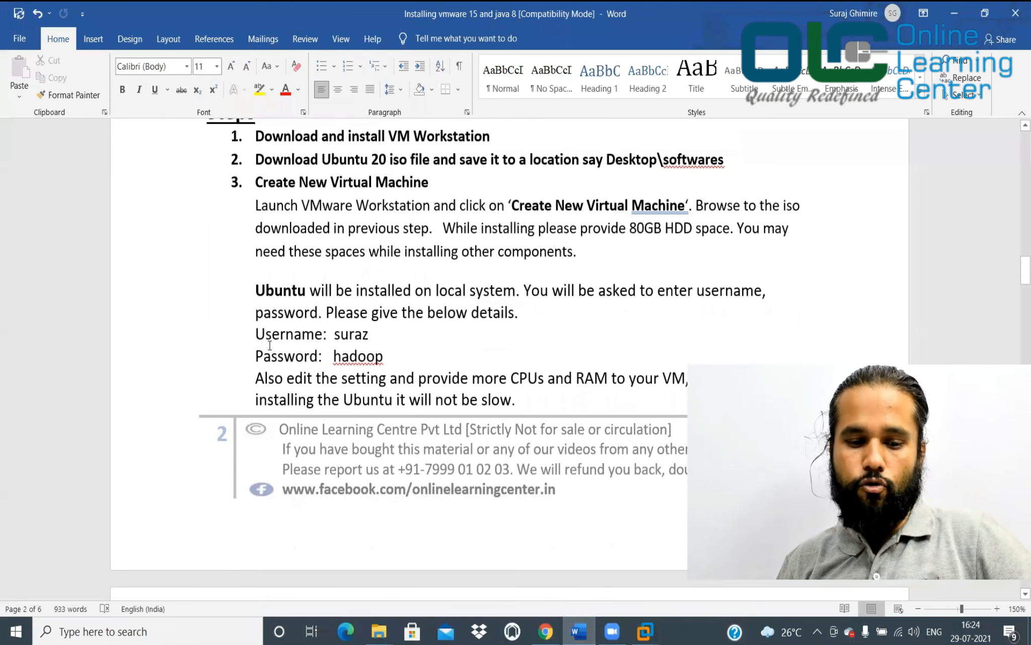
Scroll the Word notes from the Username line to the resolution, updater and internet-check steps
click(255, 332)
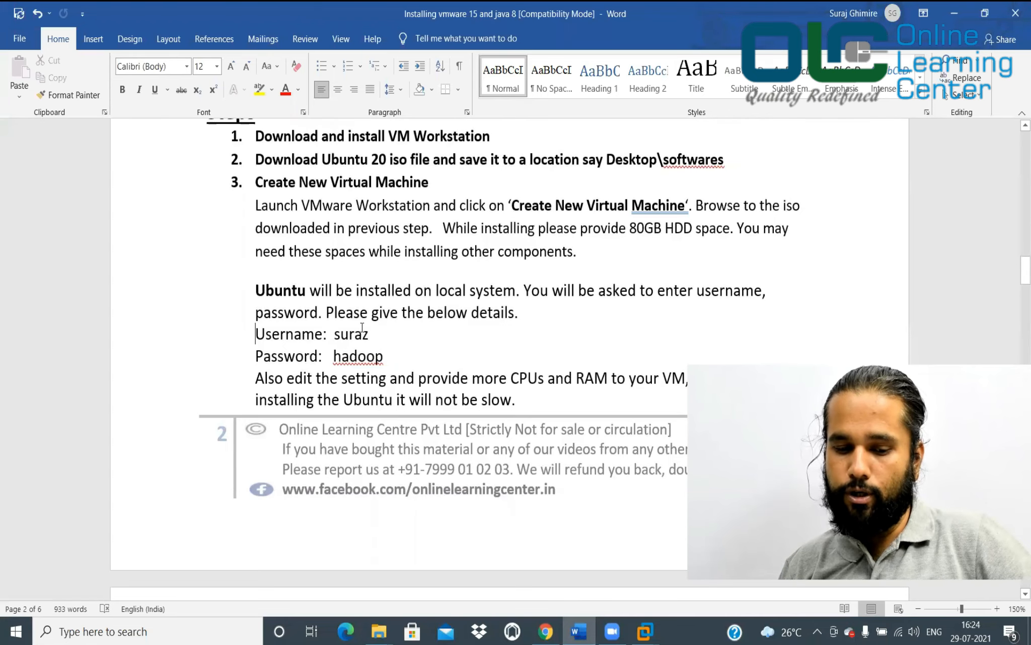
scroll(367, 359, down, 10)
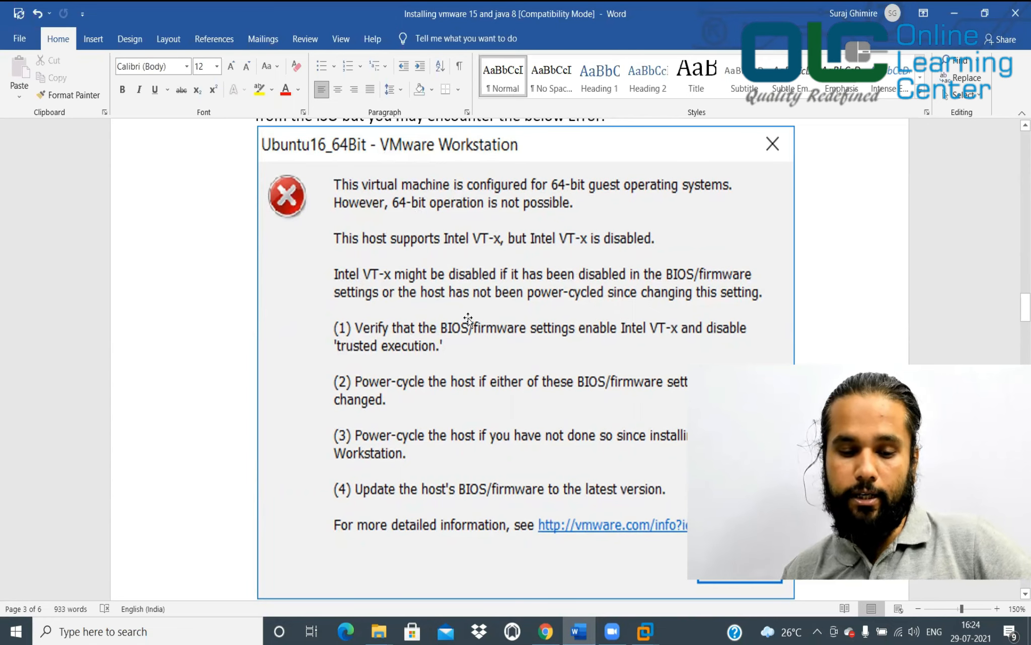
scroll(468, 318, down, 8)
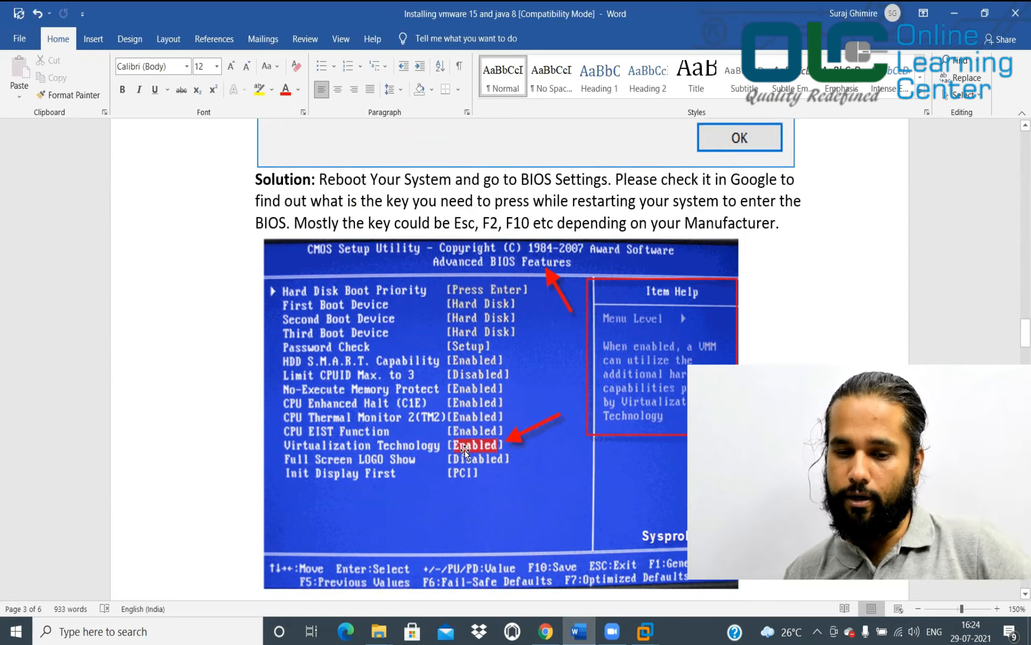
scroll(464, 451, down, 15)
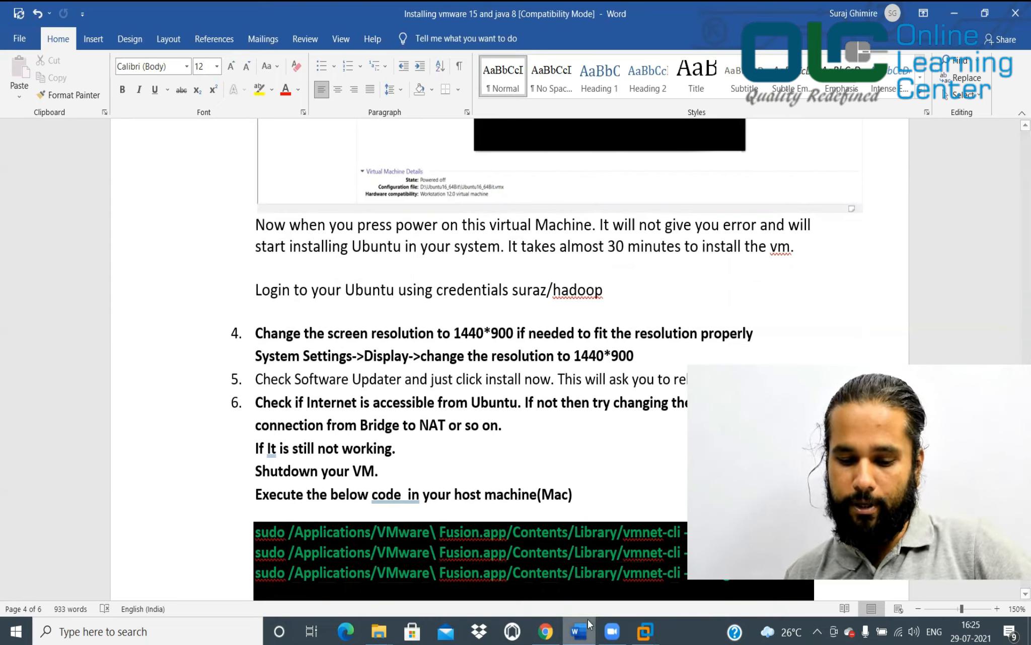
Return to the VM and skip through Ubuntu's welcome tour to finish it
mouse_move(645, 631)
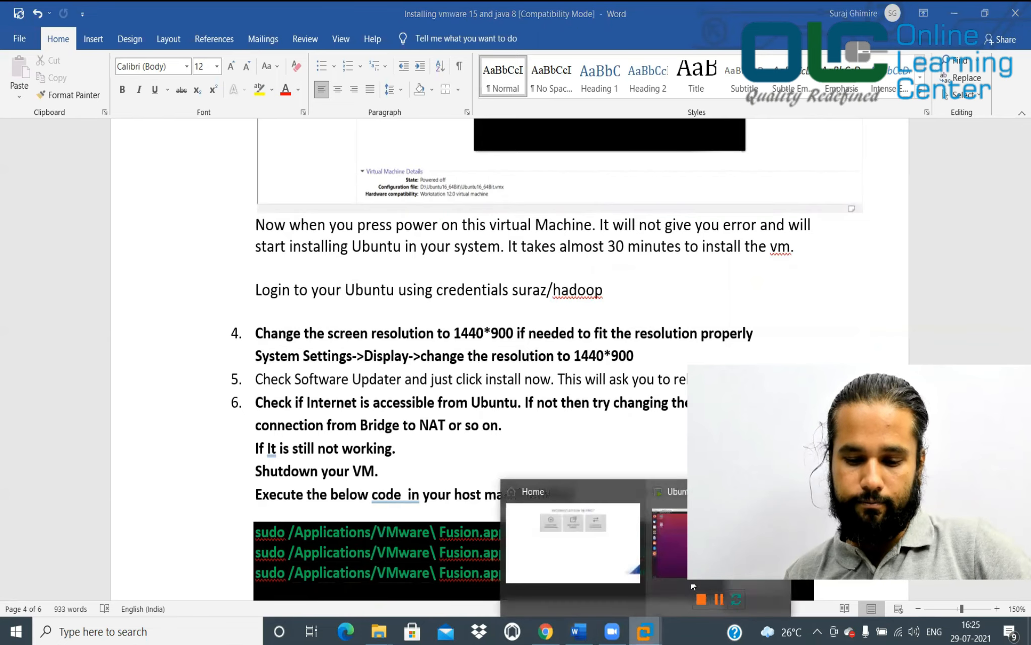
click(669, 534)
click(767, 148)
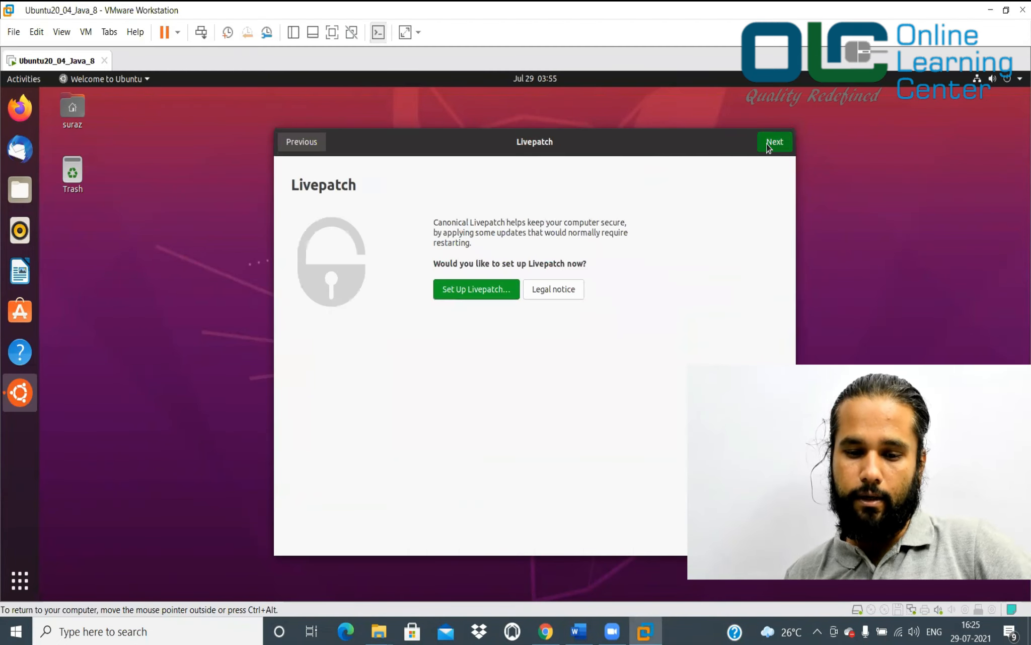
click(768, 148)
click(768, 146)
click(775, 144)
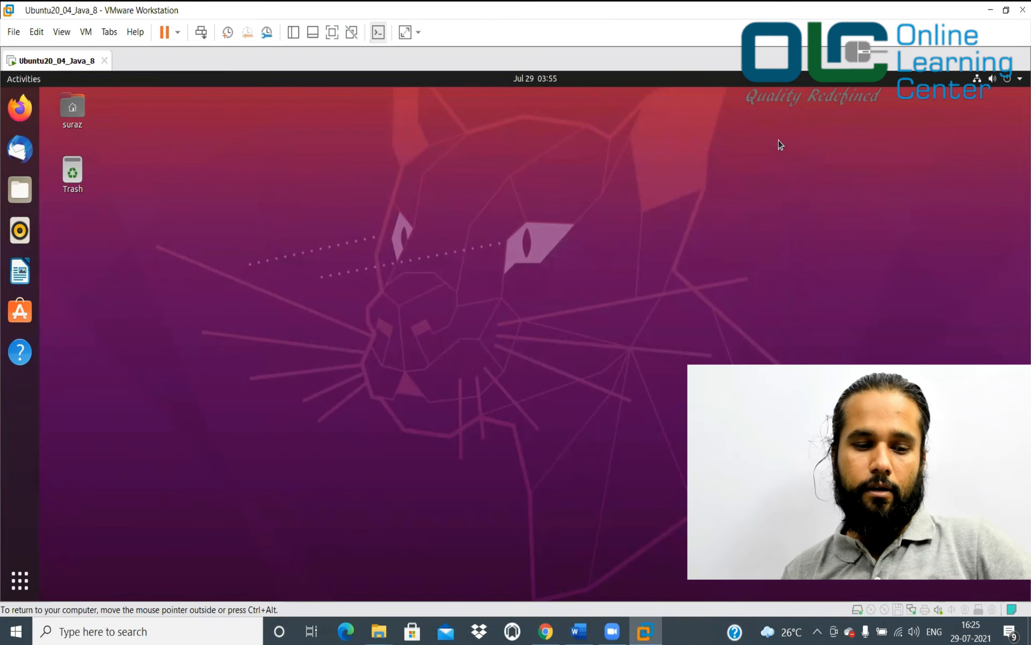
Update all applications in Ubuntu Software with the account password, then close the store
click(28, 321)
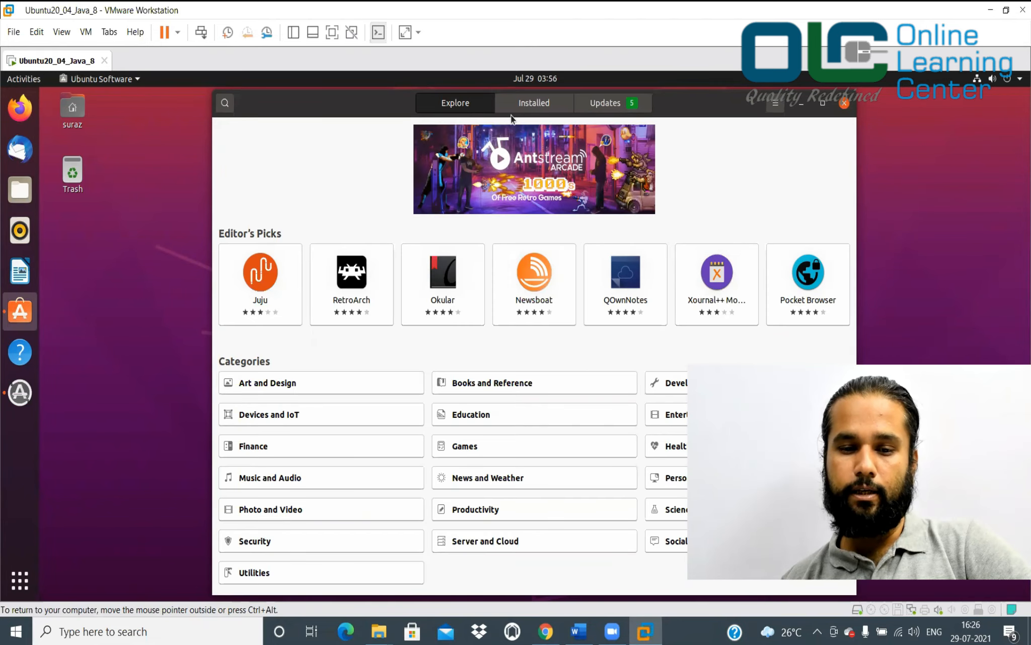
click(606, 107)
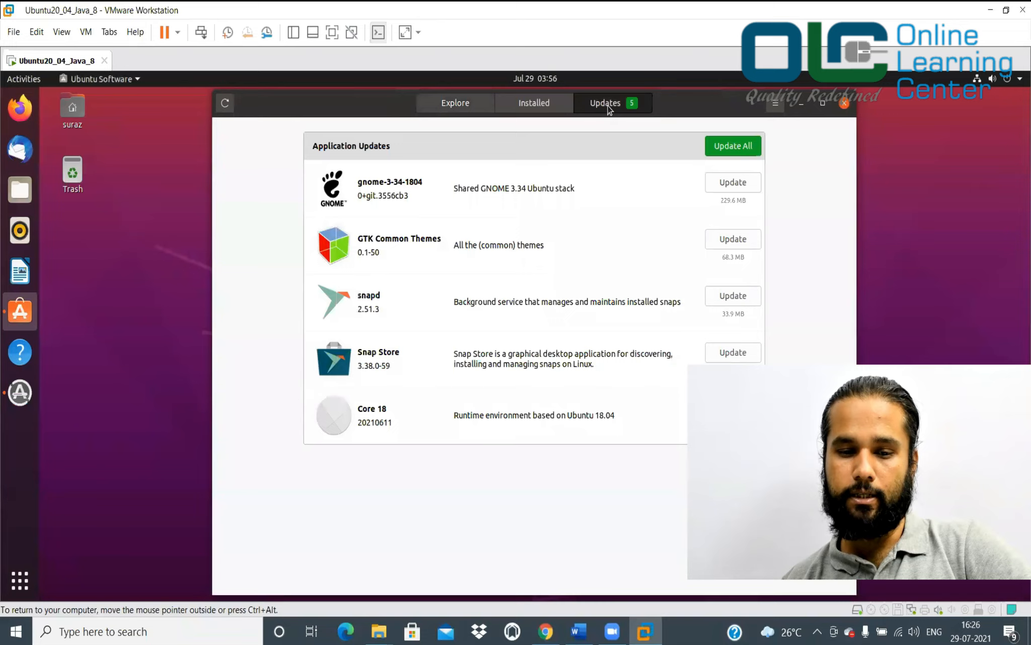
click(745, 147)
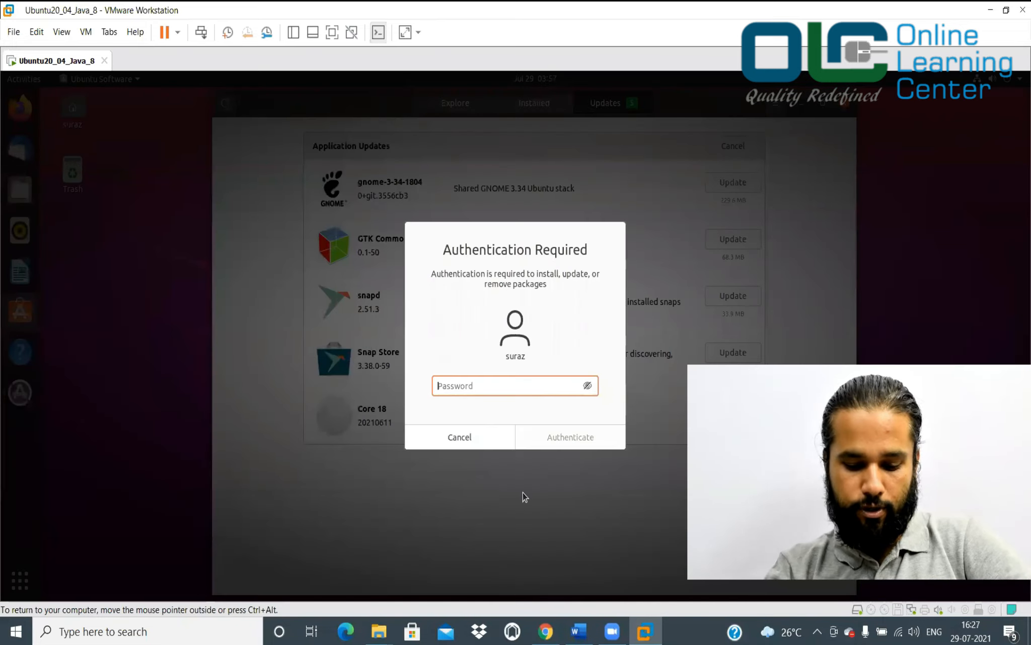
text(*******)
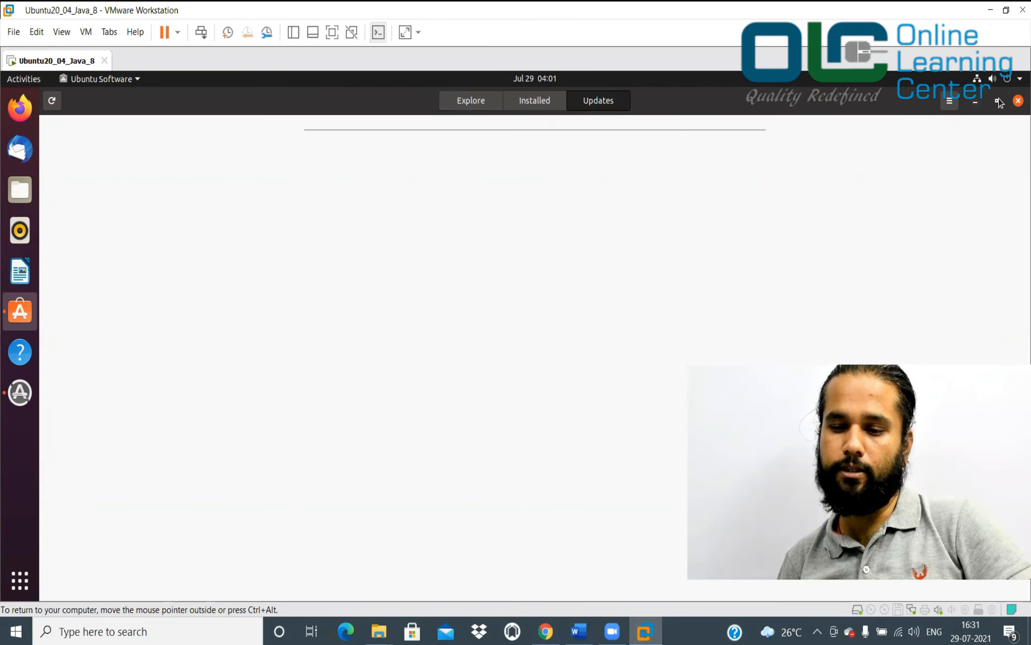
click(1019, 100)
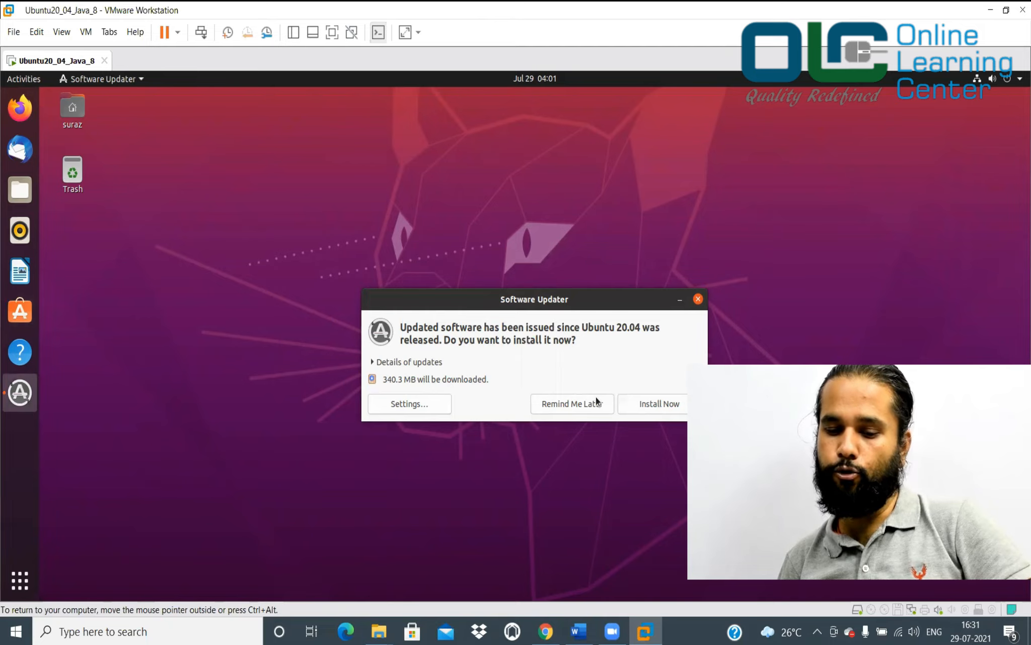
Install the 340.3 MB of system updates with the password and restart Ubuntu
click(653, 404)
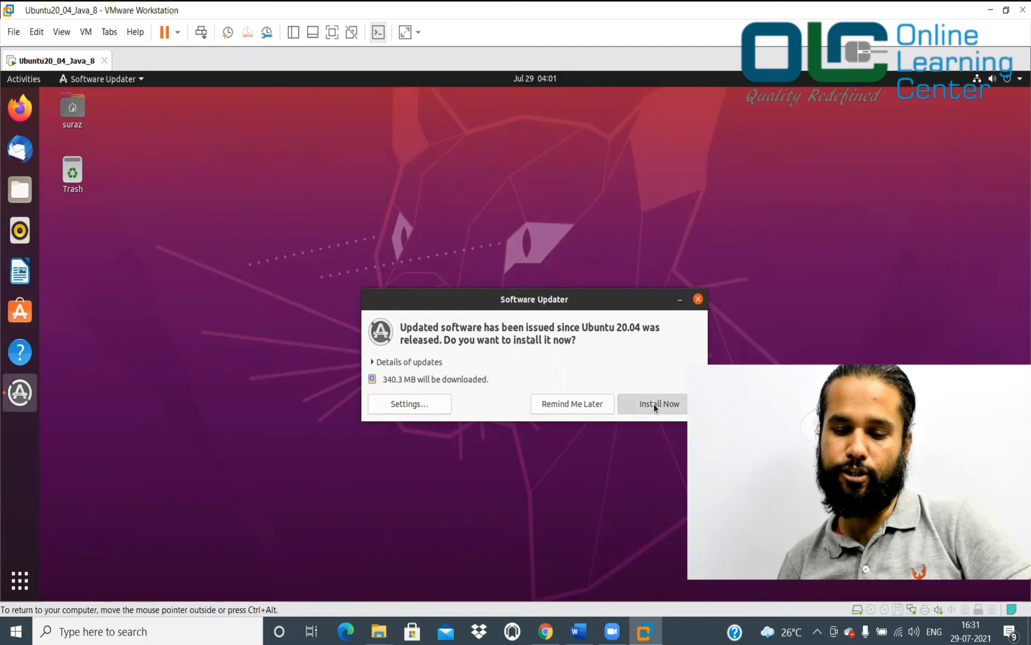
text(••)
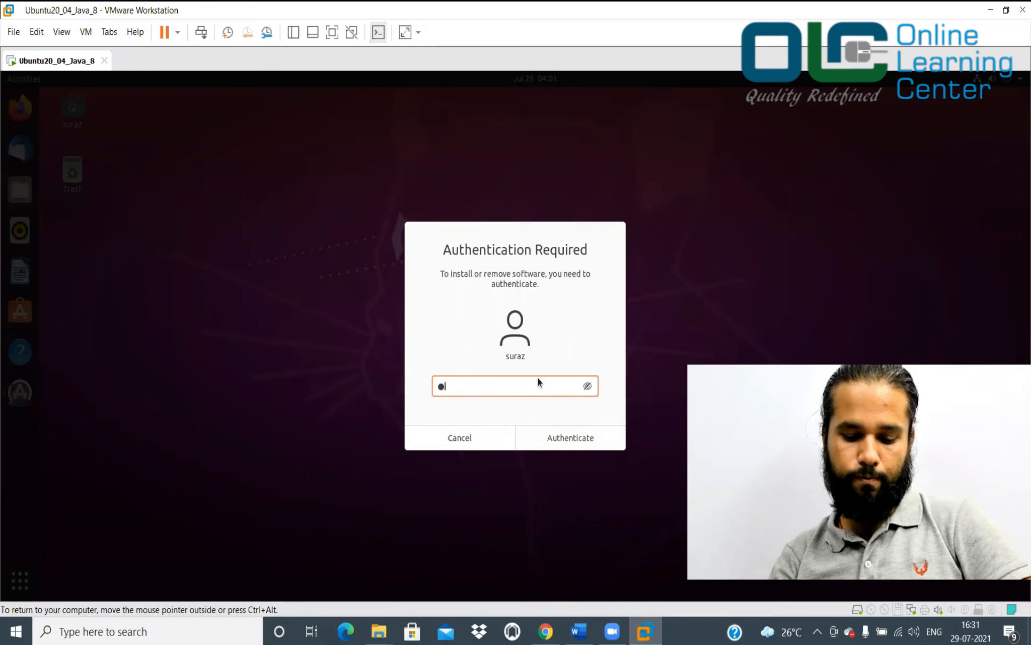
key(Return)
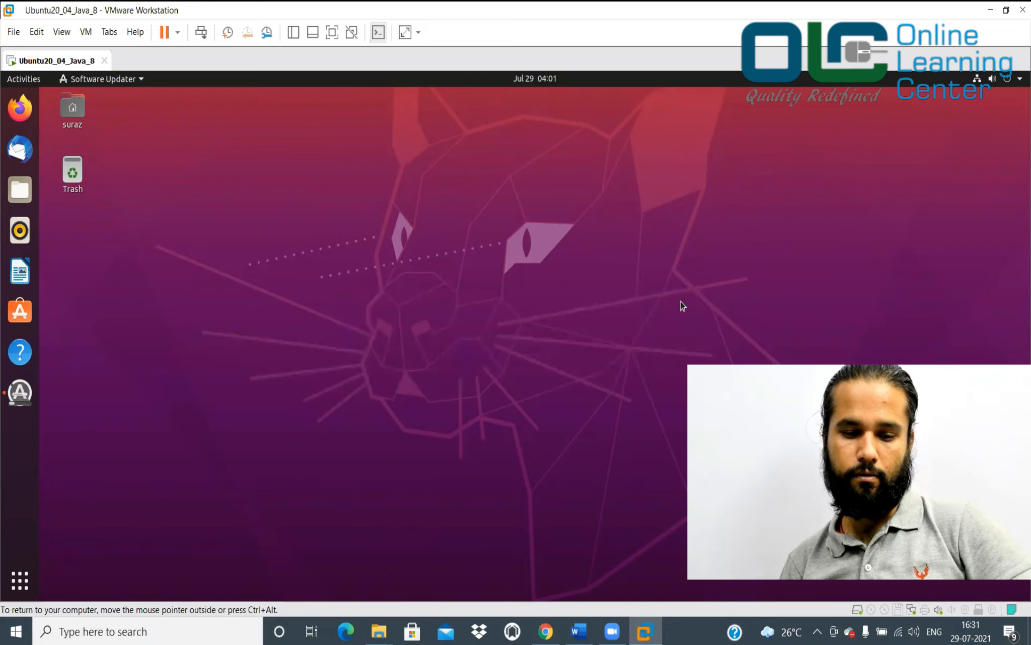
click(16, 397)
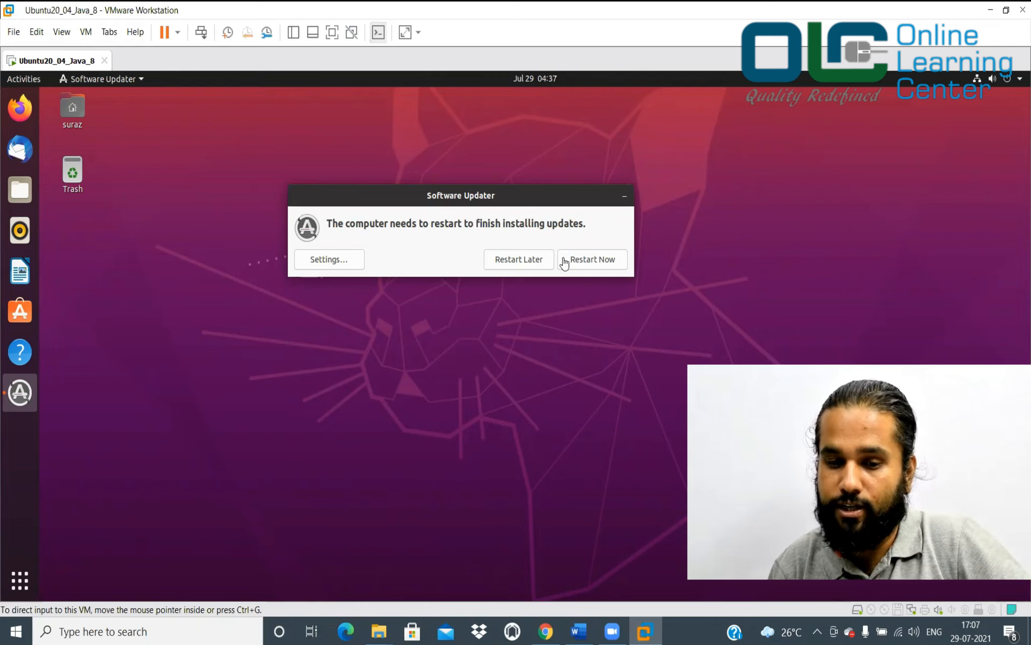
click(581, 259)
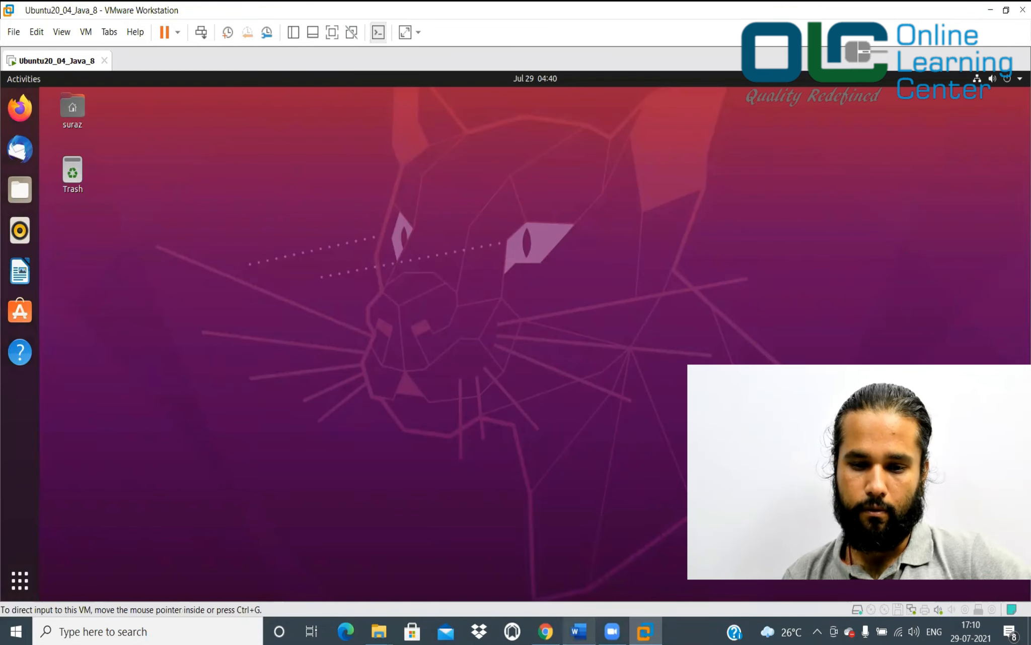
In Word, highlight the item 5 Software Updater instruction, scroll on, then return to VMware
mouse_move(579, 631)
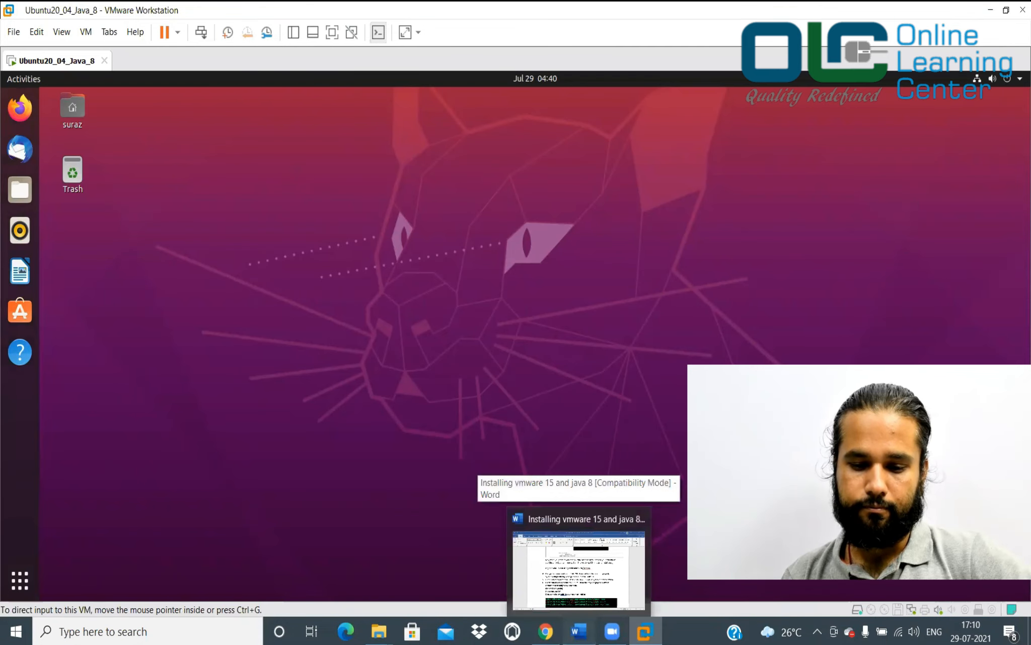
click(579, 561)
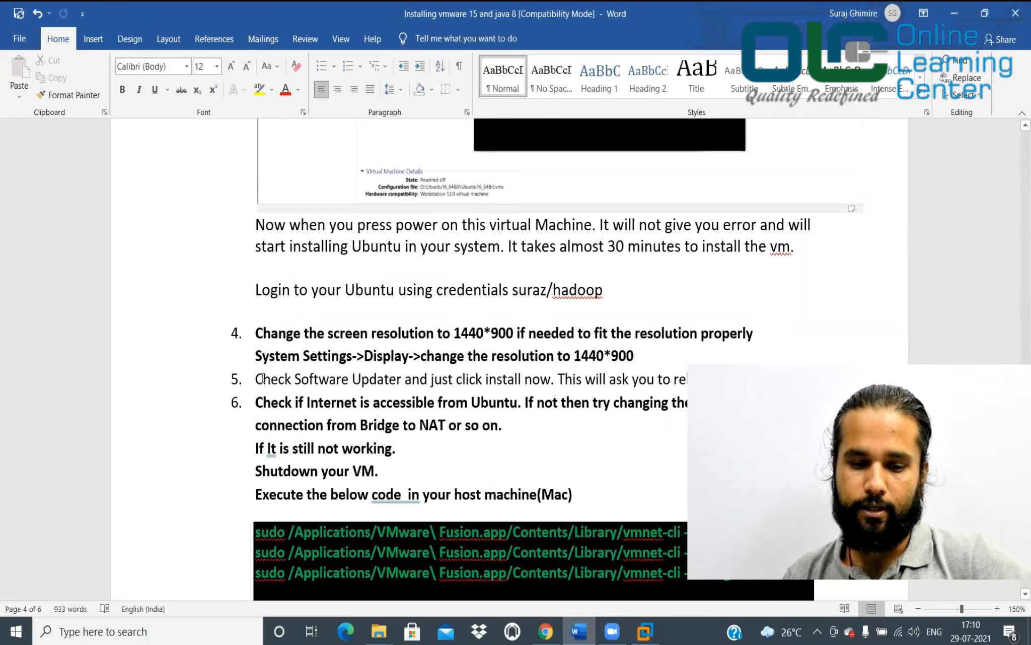
drag(312, 372, 535, 385)
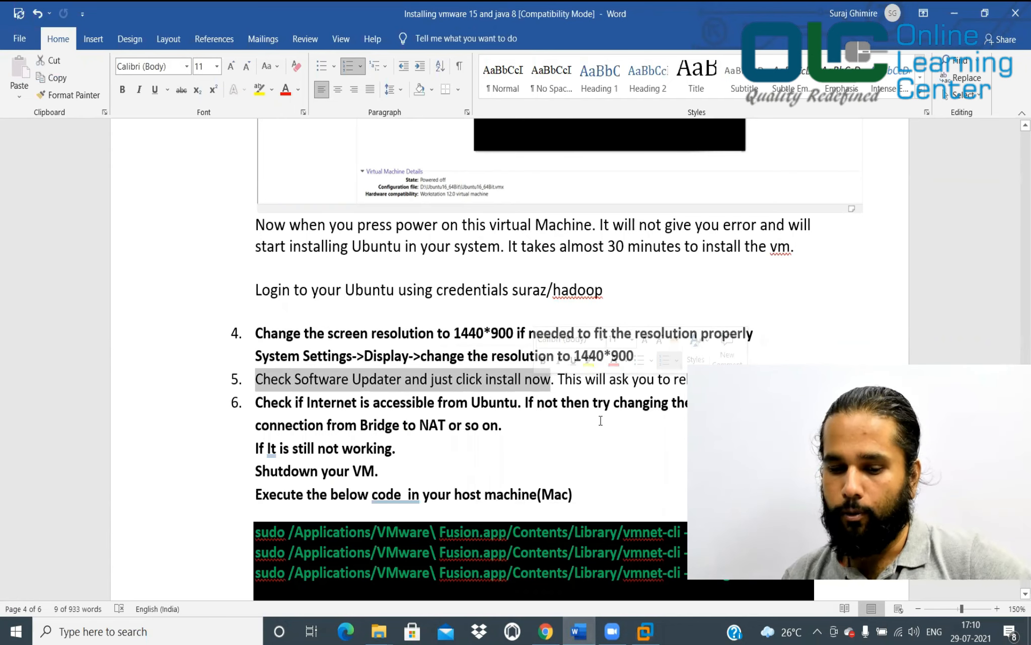
scroll(601, 420, down, 3)
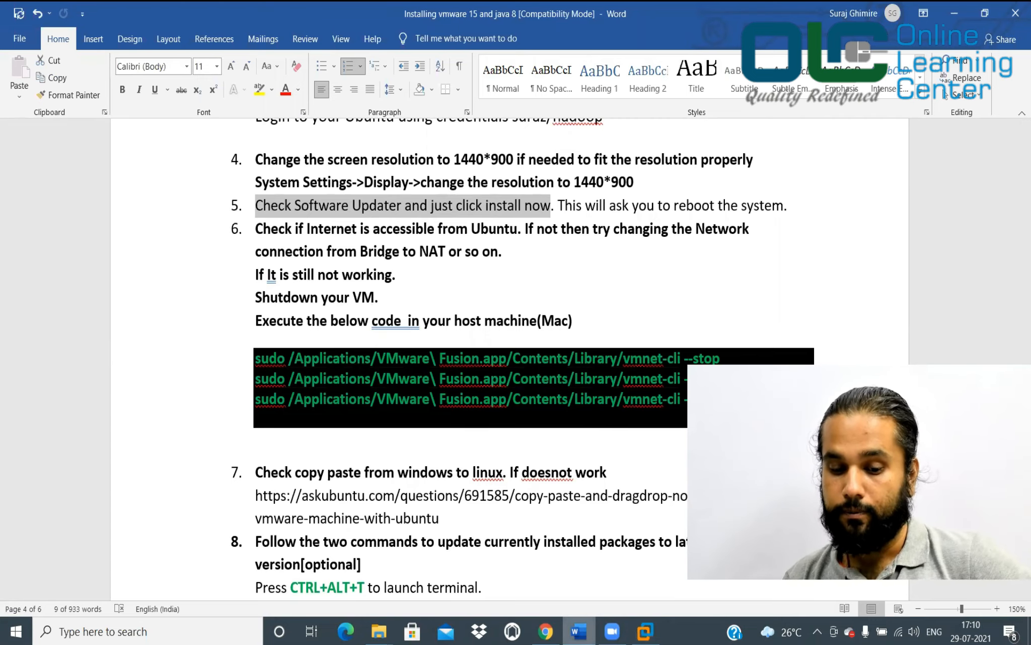
key(alt+Tab)
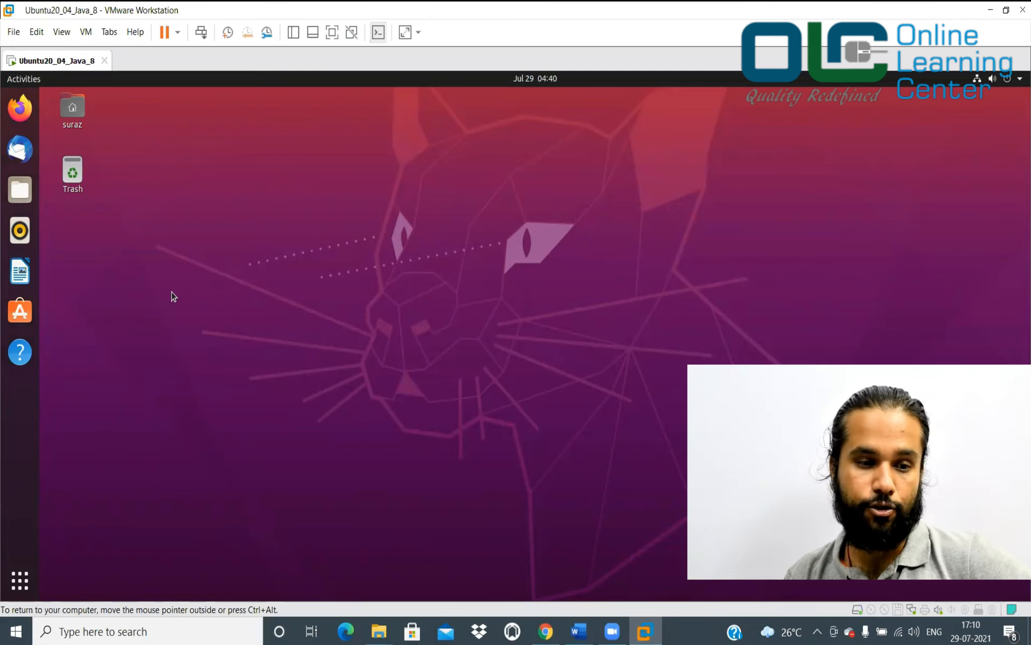
Load google.com in a maximized Firefox, then return to Word and clear the earlier highlight
click(27, 115)
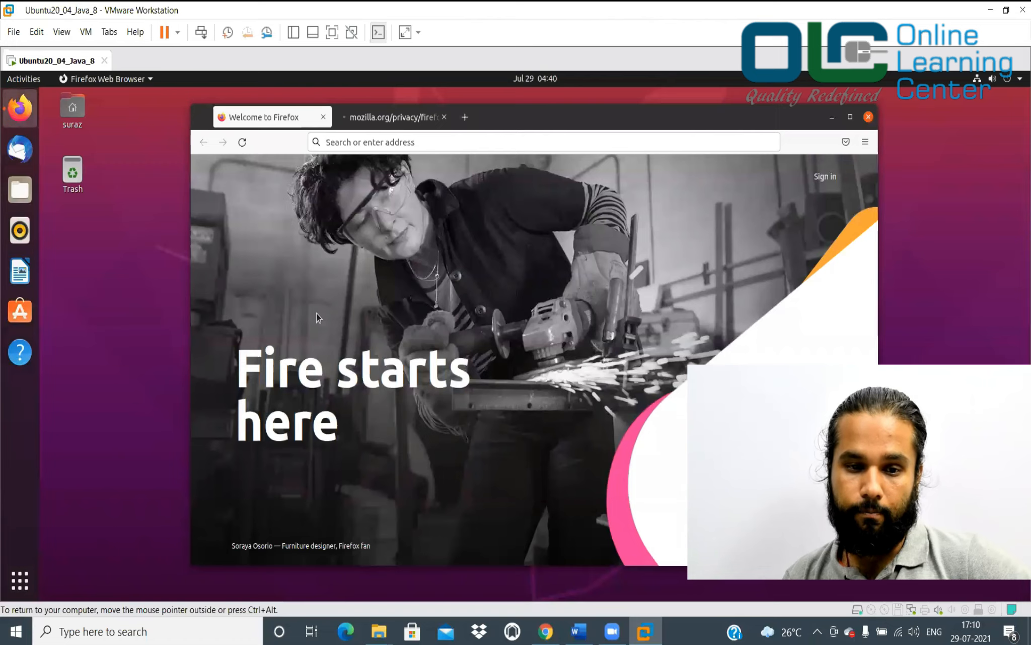
click(403, 141)
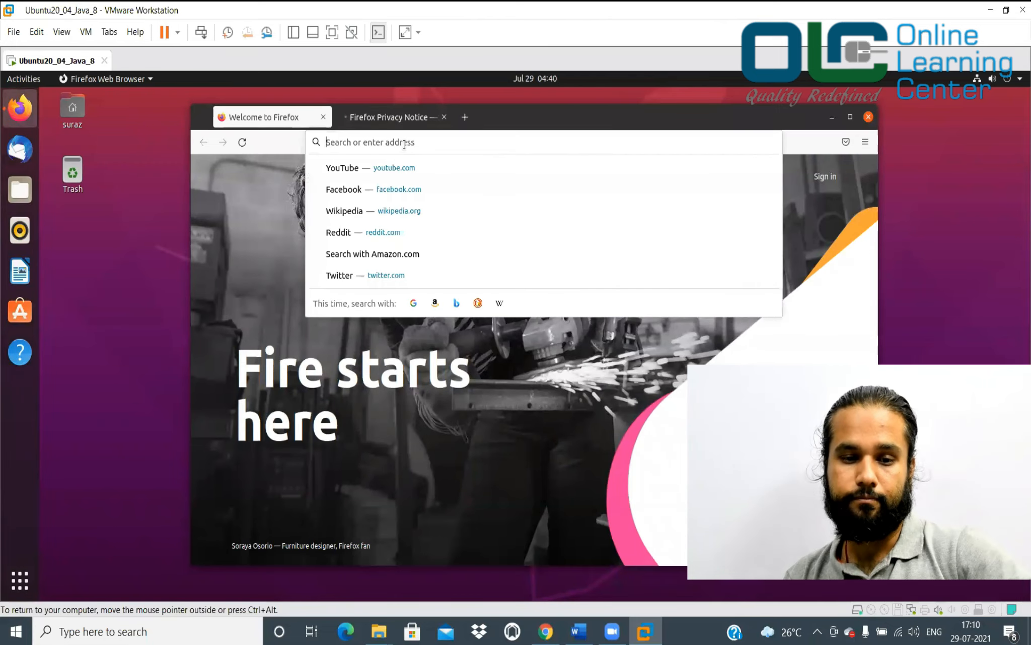
text(google.com)
key(Return)
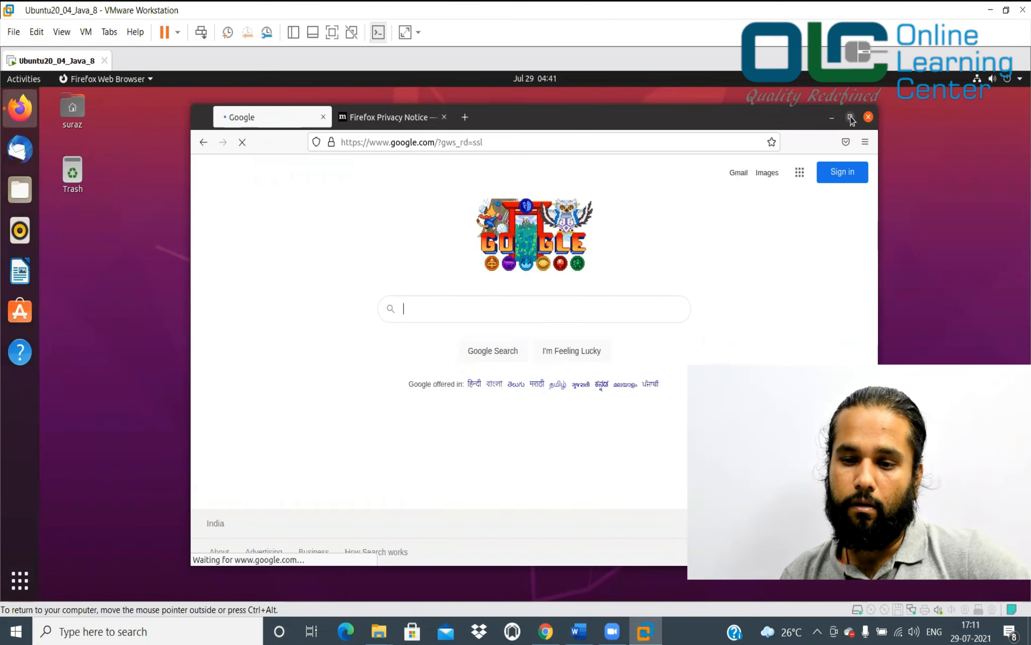
click(850, 117)
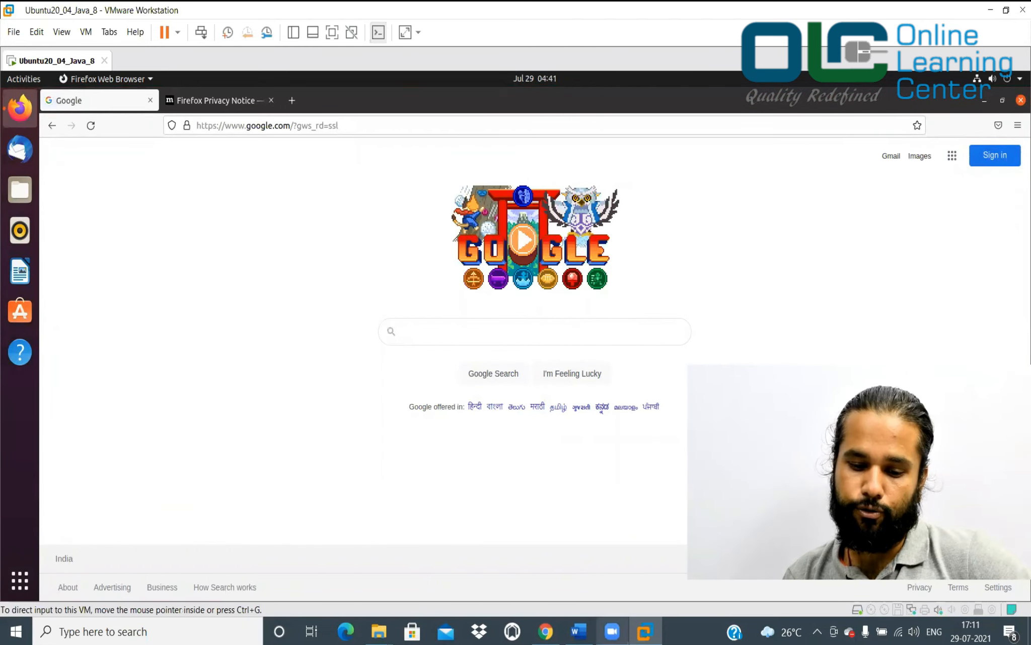
click(579, 631)
click(358, 320)
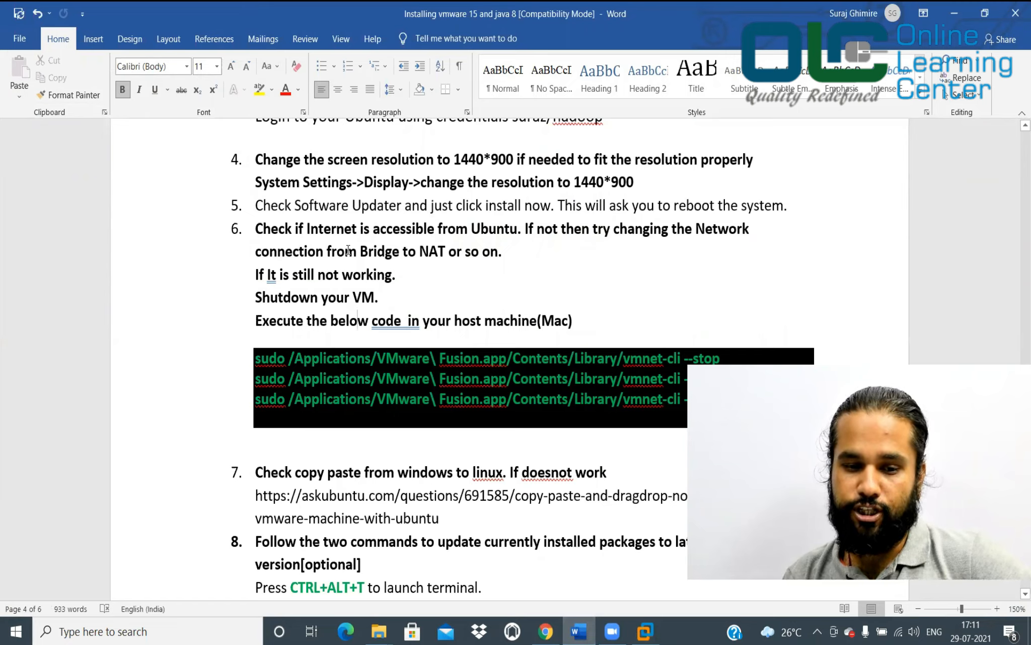
Highlight the Bridge-to-NAT wording in step 6 of the guide and return to the Ubuntu VM
drag(327, 252, 456, 253)
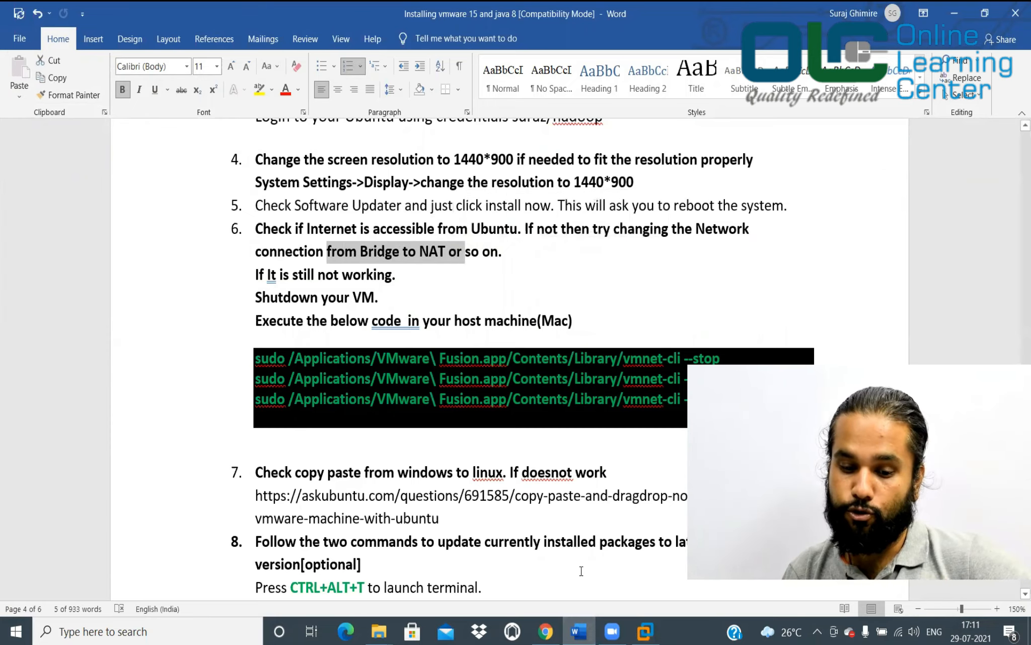
mouse_move(579, 631)
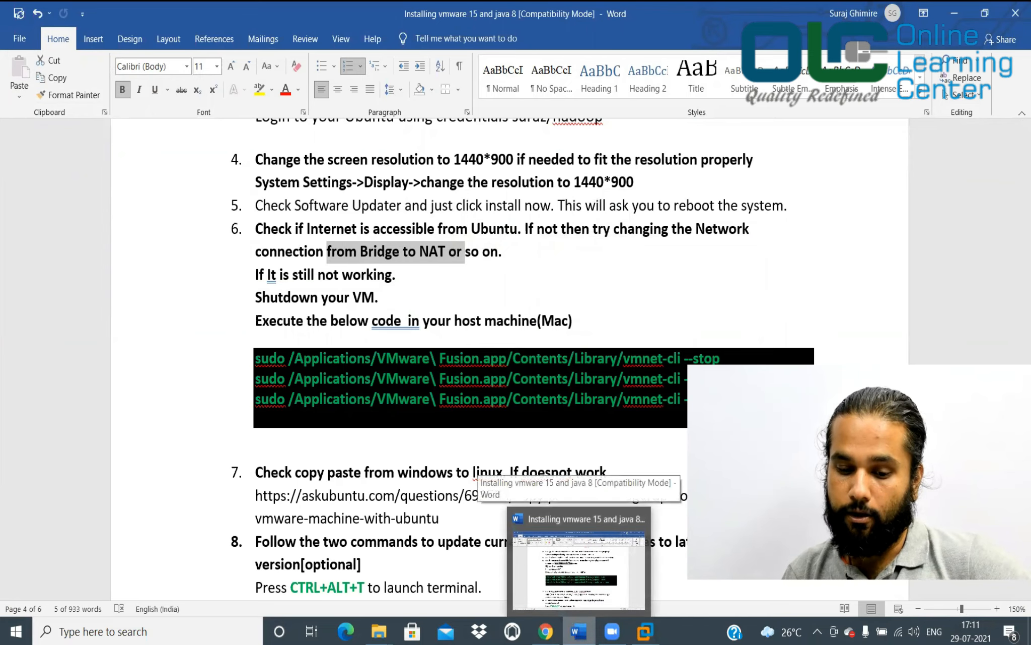
click(645, 631)
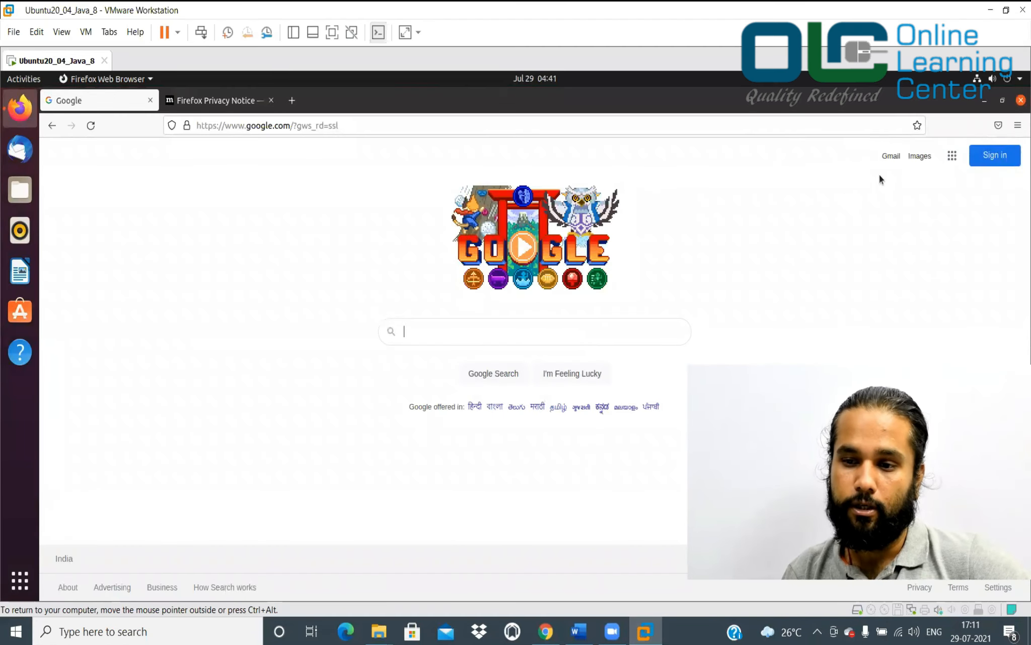
Close Firefox along with both open tabs, and shut down the Ubuntu VM
click(1021, 100)
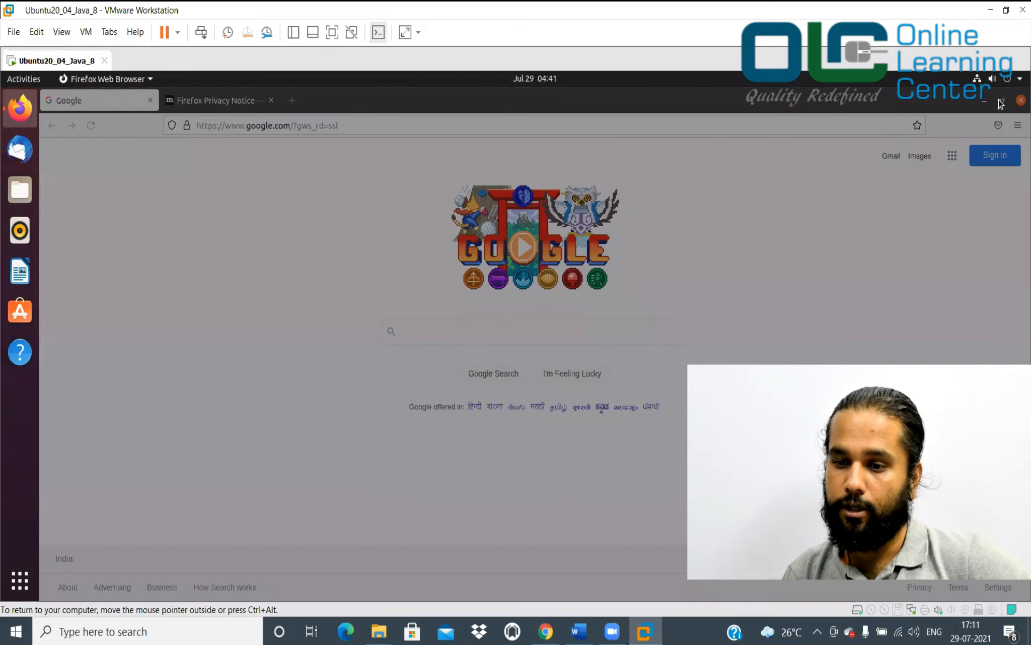
click(649, 219)
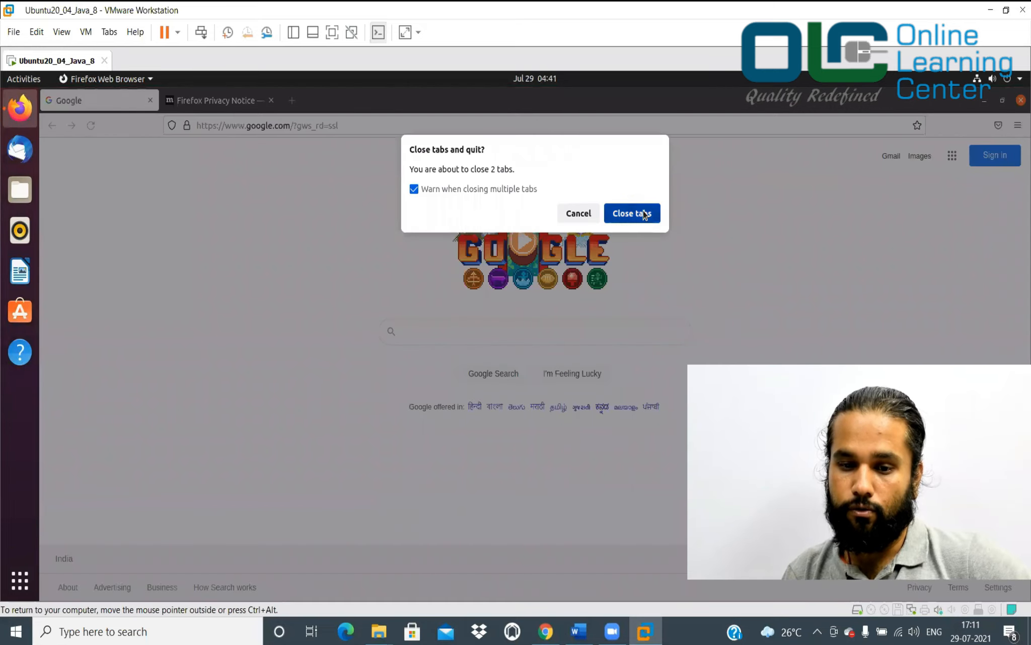
click(1000, 82)
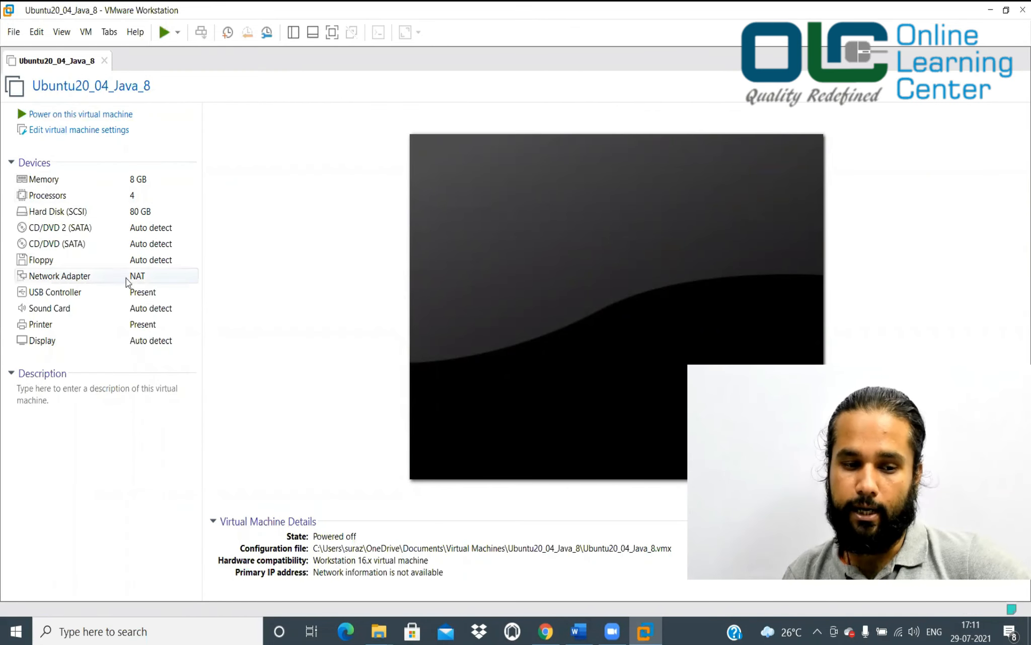
Confirm in the VM settings that the network adapter is set to NAT
click(142, 280)
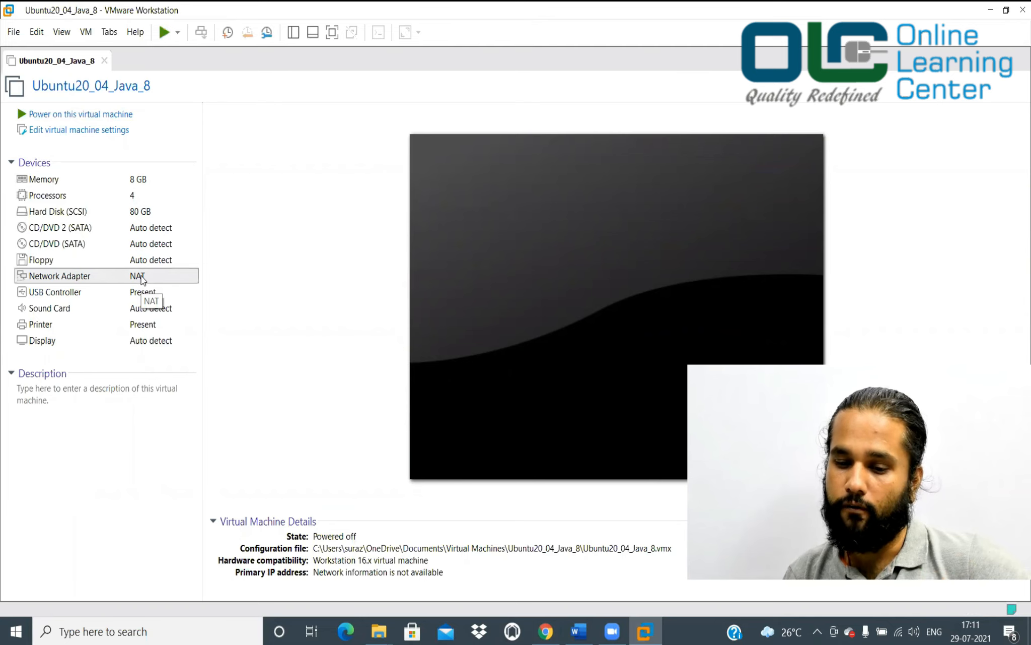
double_click(142, 280)
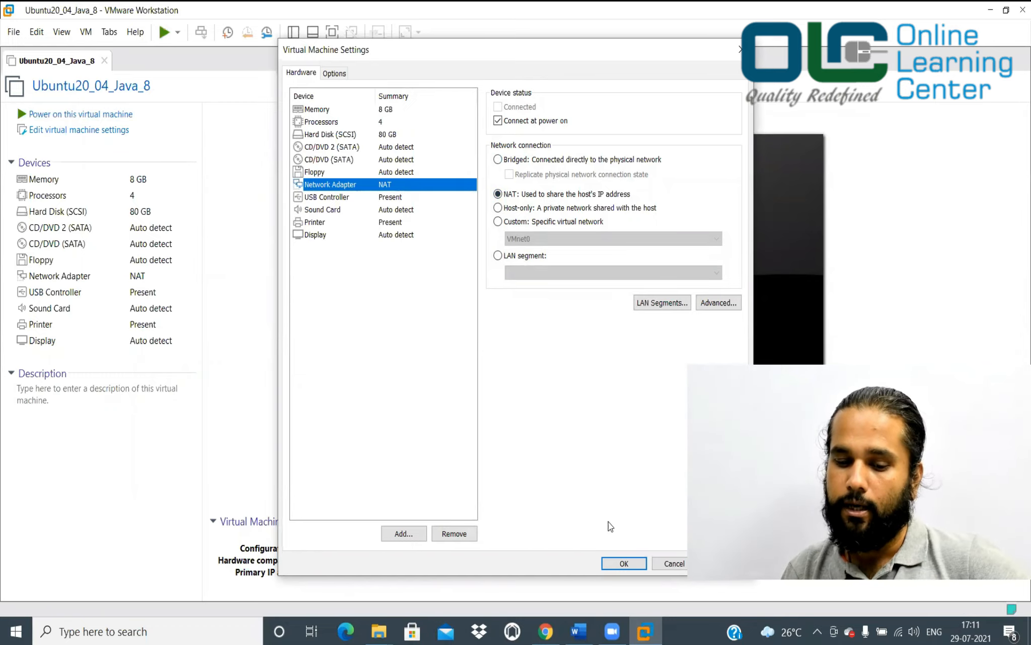
click(626, 564)
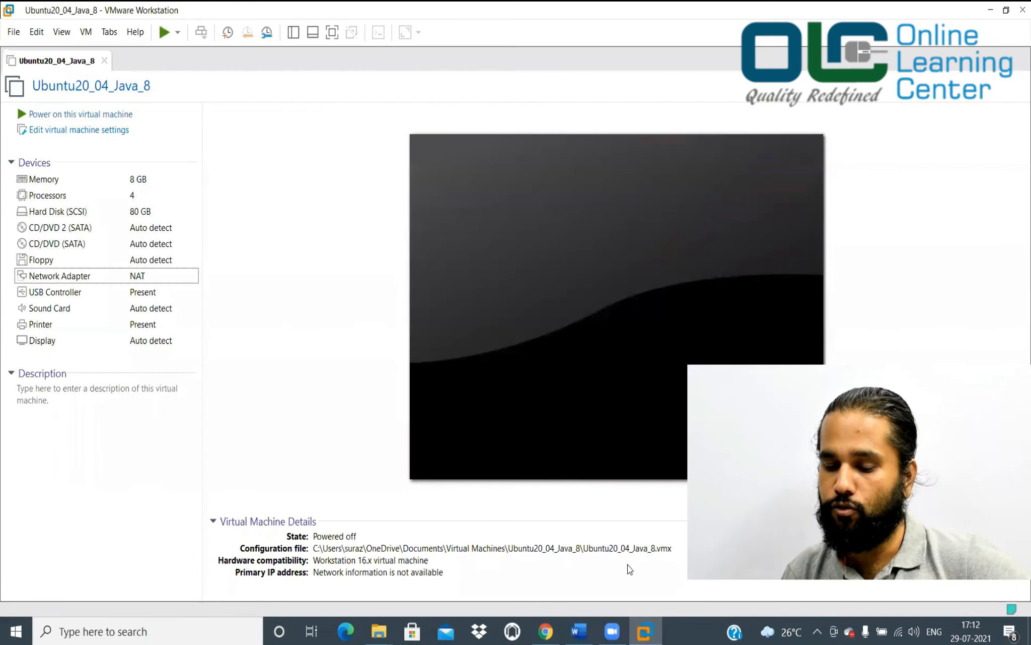
Power the Ubuntu VM back on, read guide steps 7 and 8, then minimize Word
click(85, 120)
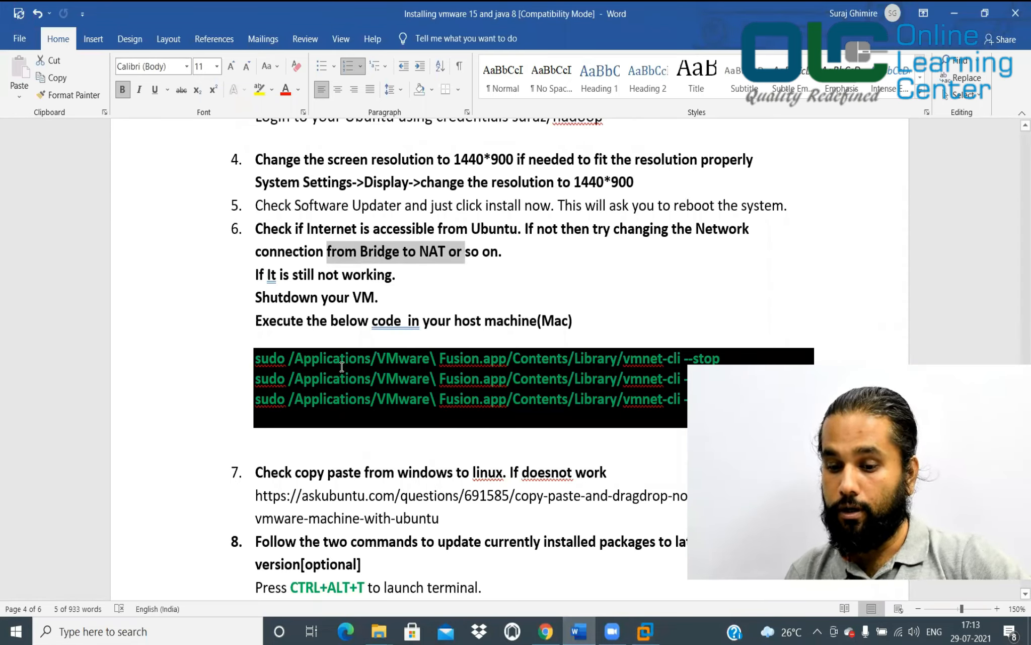
scroll(342, 367, down, 2)
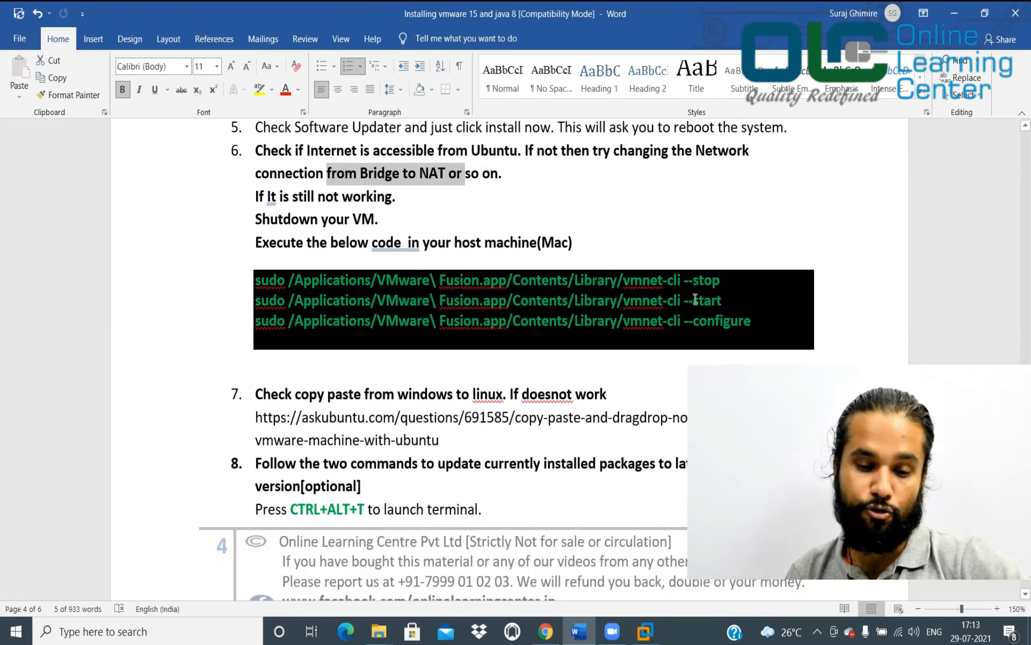
scroll(695, 300, down, 3)
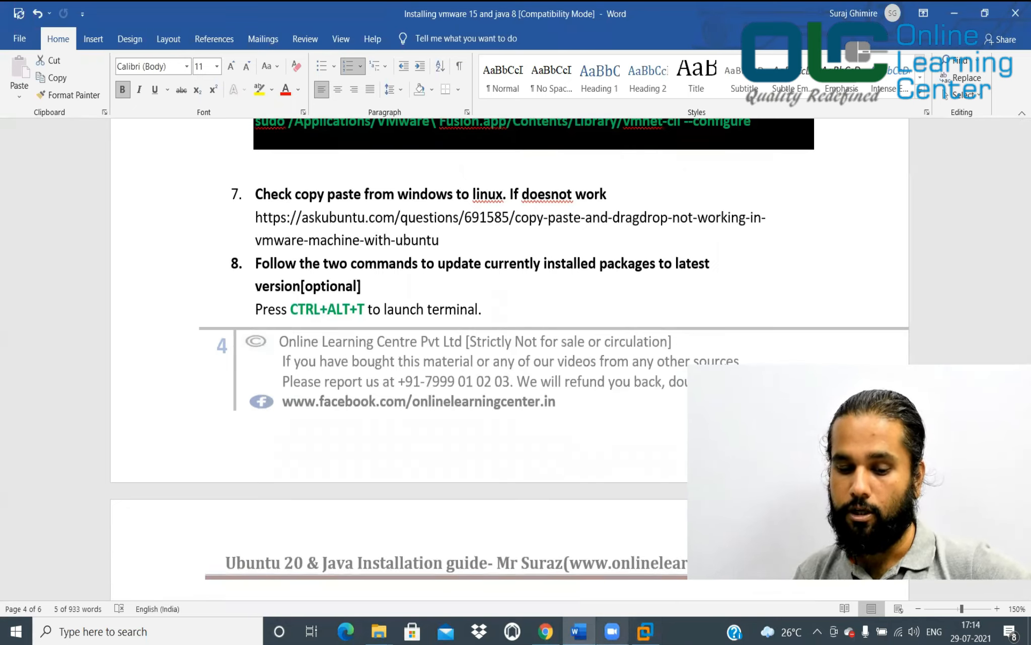
mouse_move(579, 632)
click(956, 10)
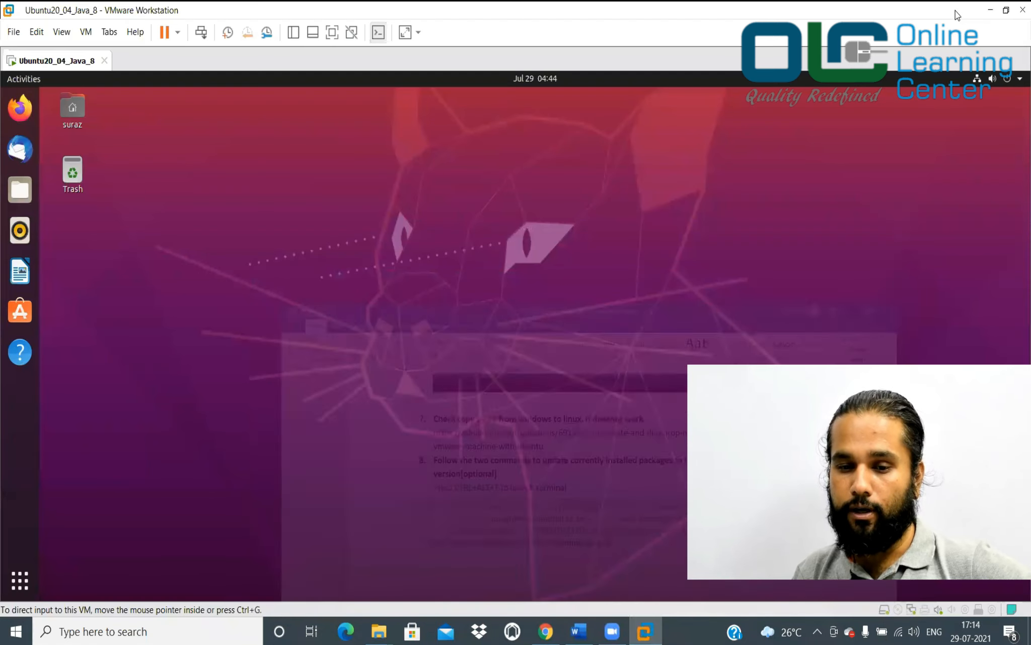
Copy New Text Document from the Windows desktop and paste it onto the Ubuntu desktop
click(991, 11)
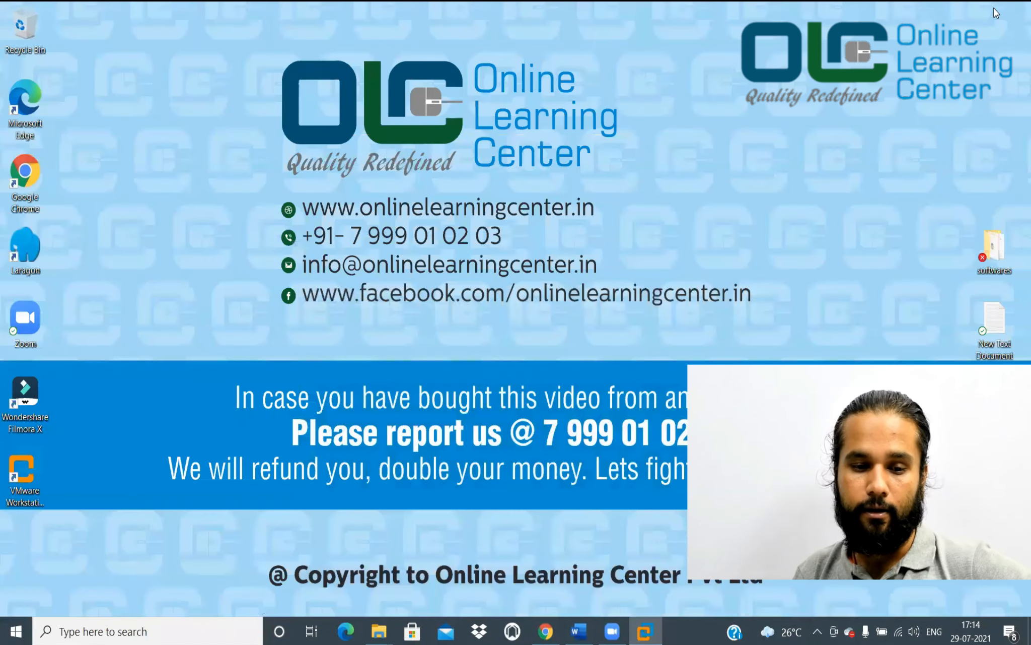
drag(999, 324, 490, 243)
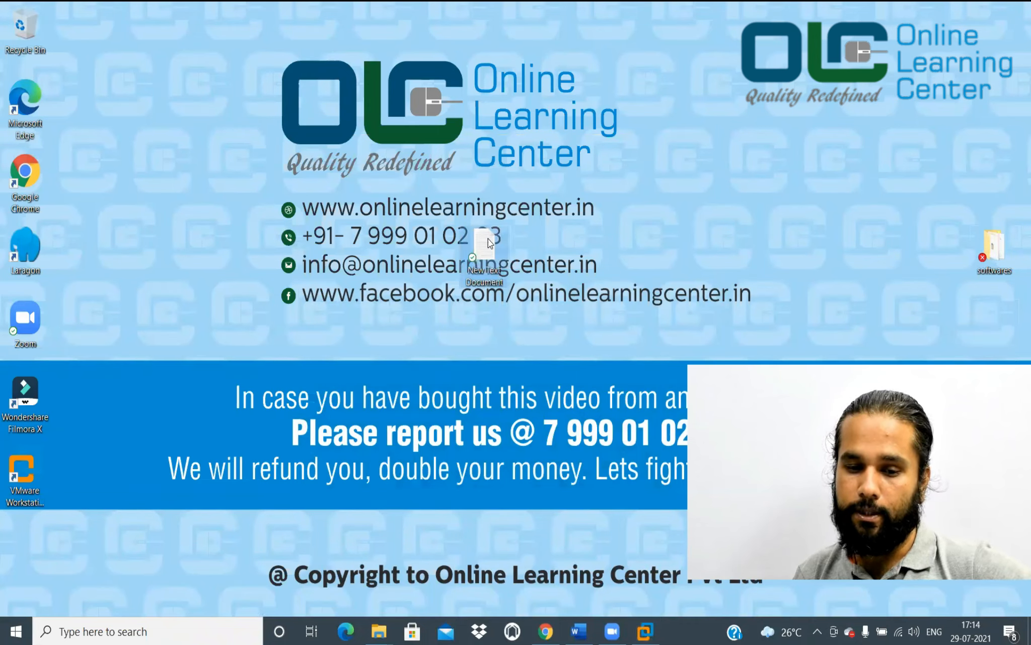
right_click(488, 241)
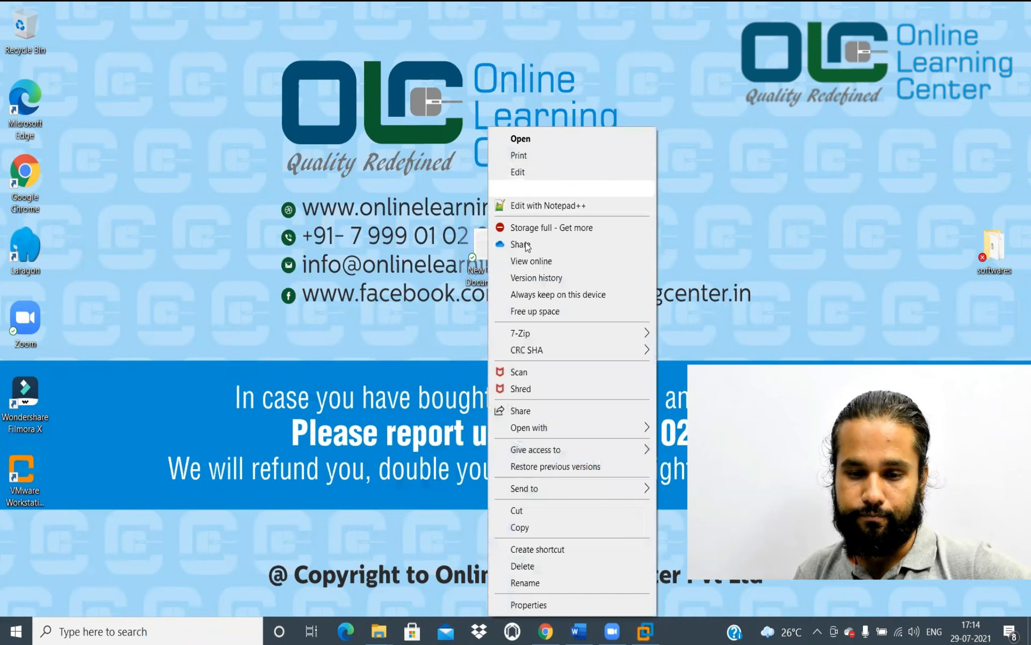
click(546, 527)
click(635, 629)
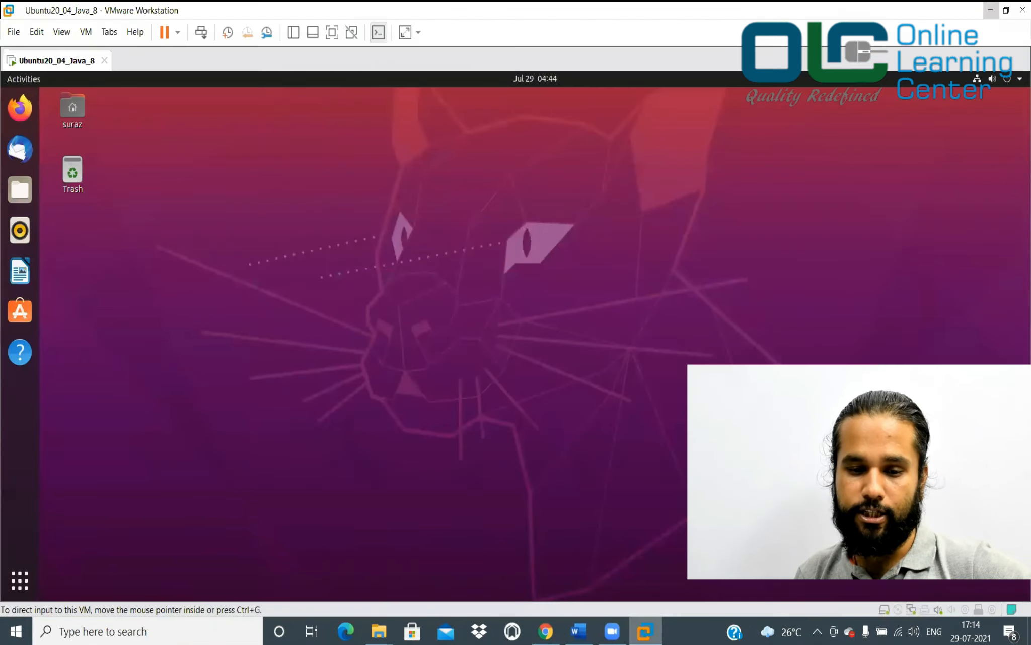
right_click(496, 325)
click(513, 375)
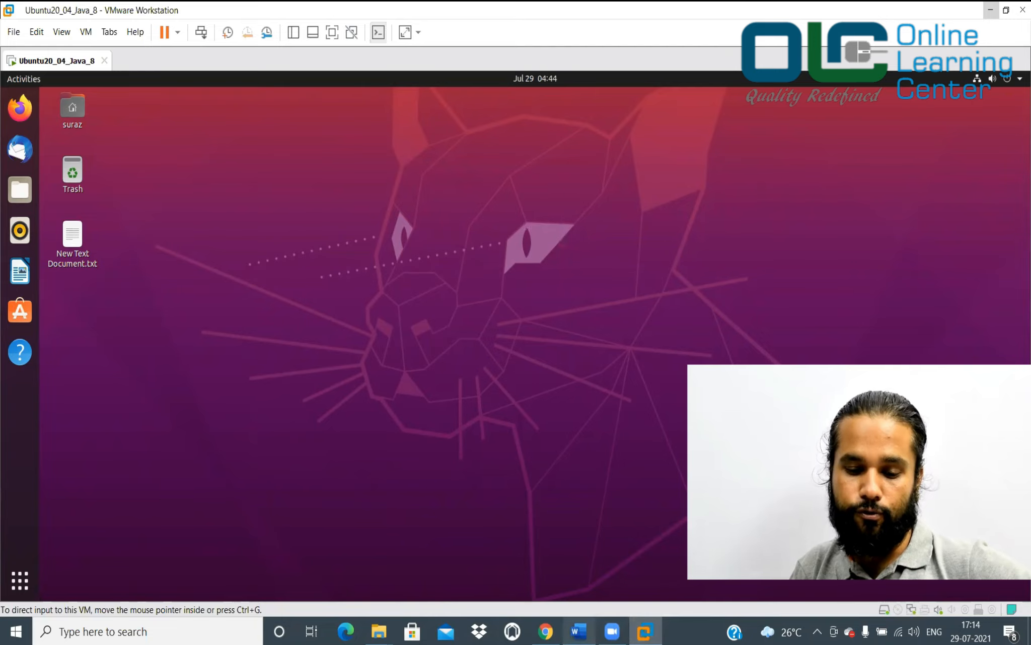
click(579, 631)
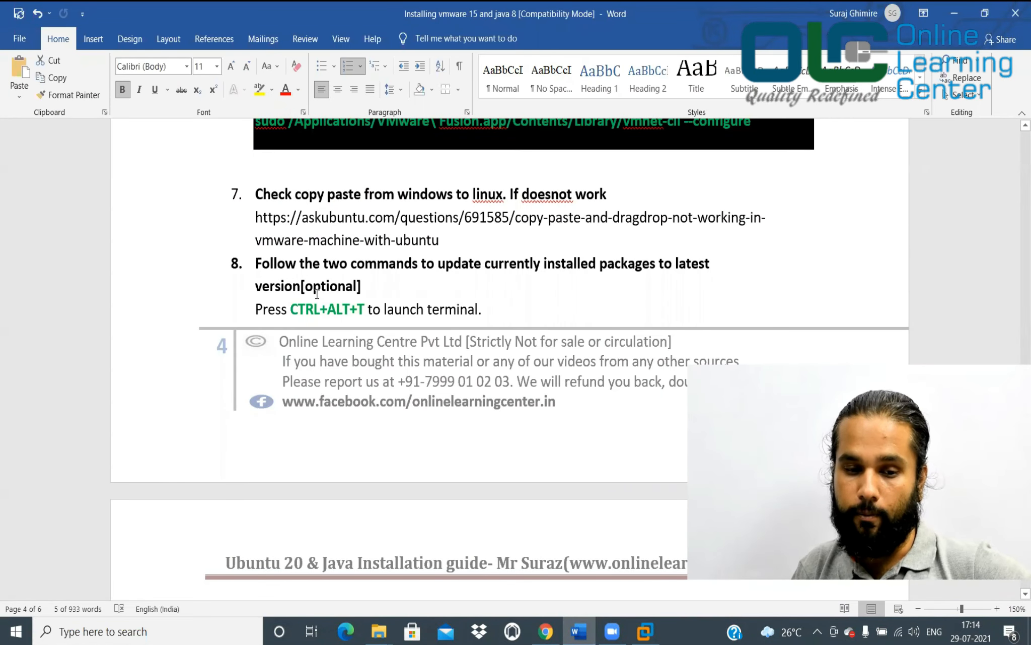
Open a terminal in the Ubuntu VM with Ctrl+Alt+T and return to the guide
scroll(316, 294, down, 5)
key(alt+Tab)
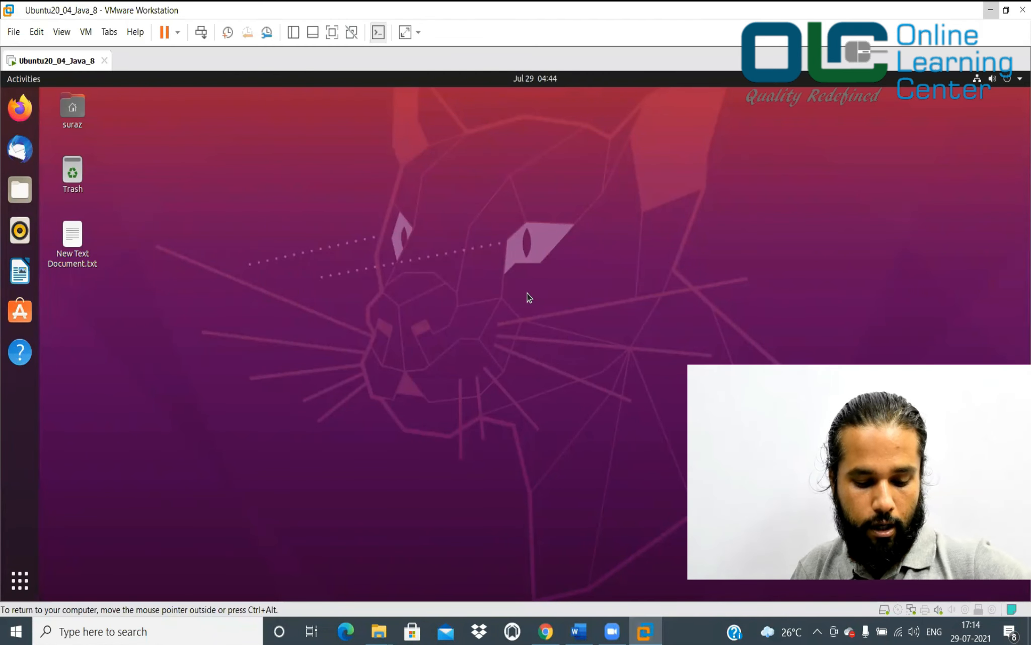
key(ctrl+alt+t)
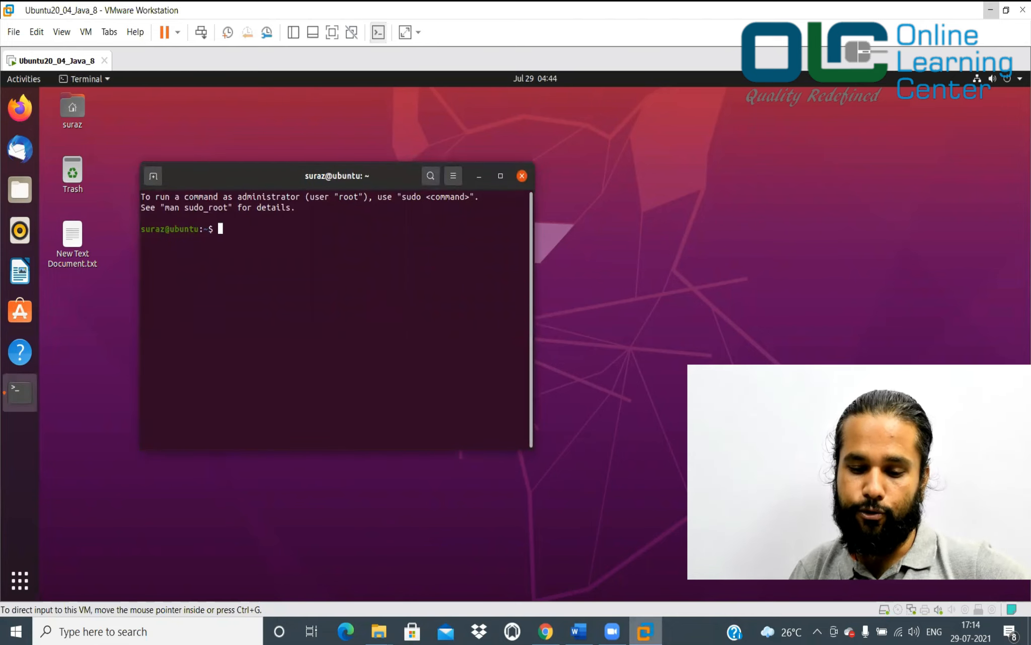
mouse_move(579, 631)
click(579, 564)
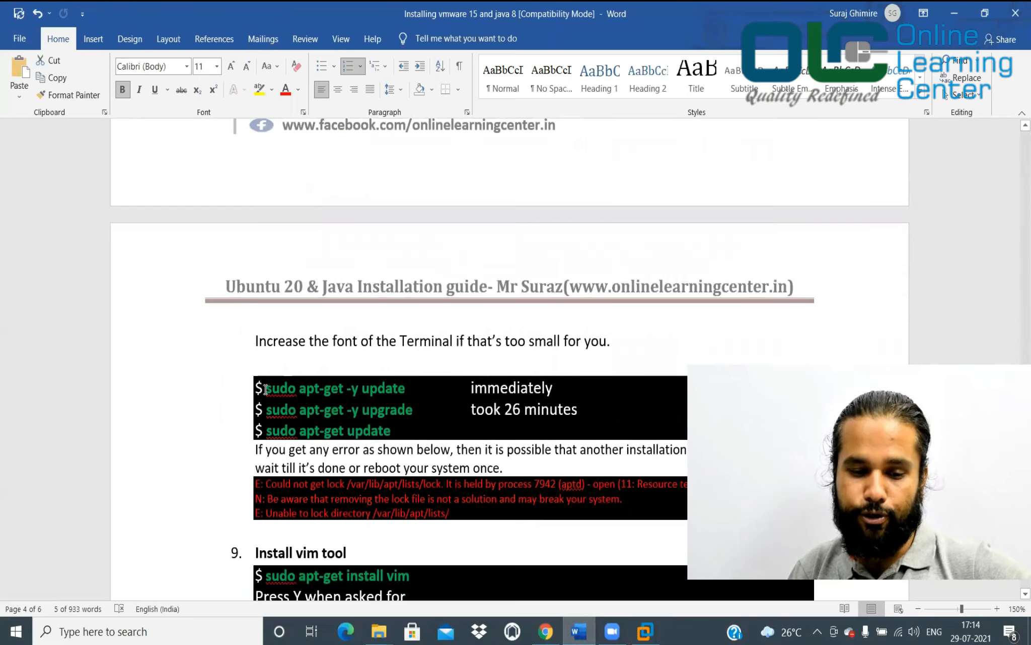
Copy sudo apt-get -y update from the guide and run it in the terminal with the sudo password
drag(266, 389, 418, 389)
key(ctrl+c)
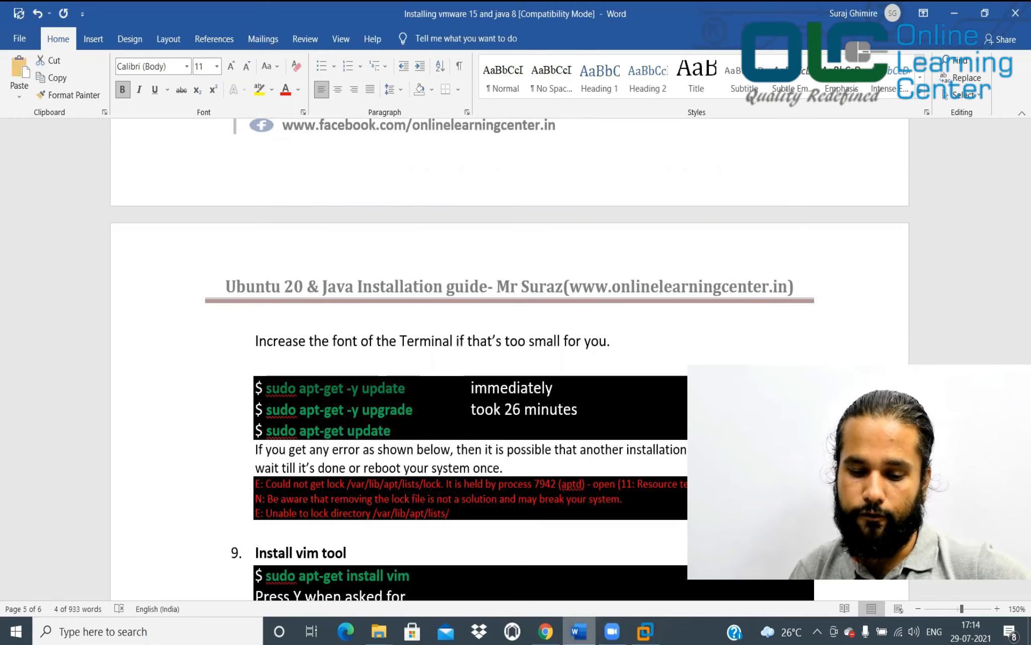
mouse_move(645, 632)
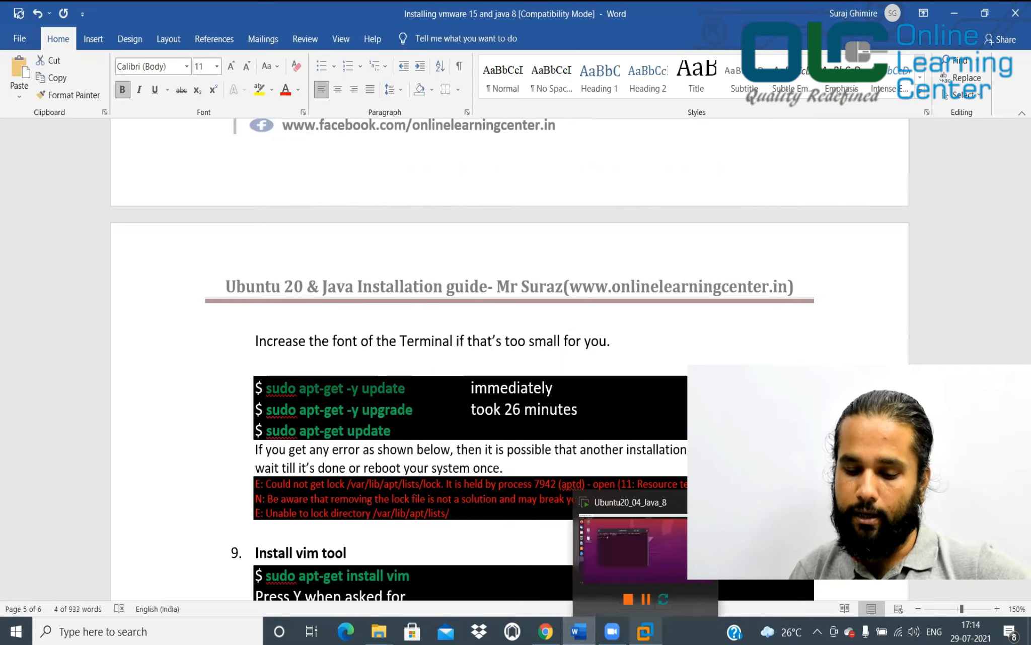
click(633, 546)
right_click(428, 391)
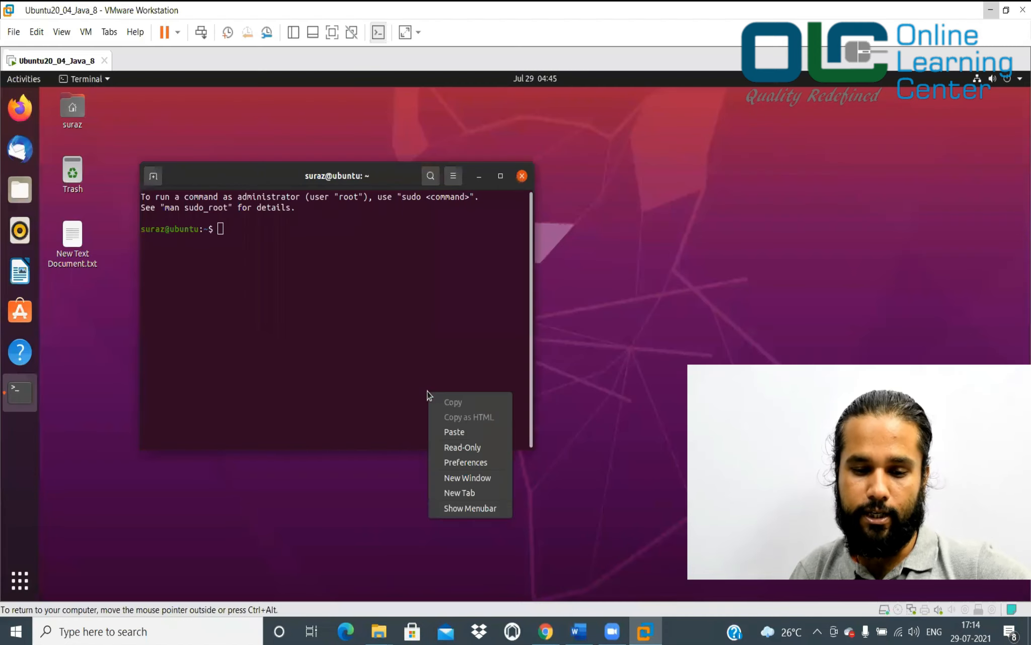
click(454, 432)
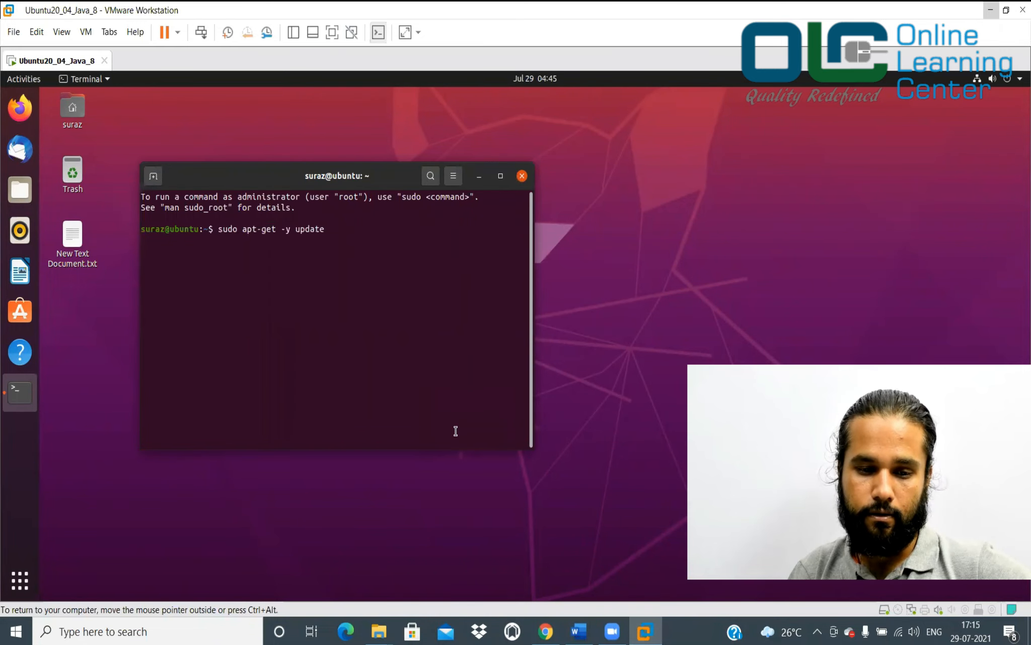
key(Return)
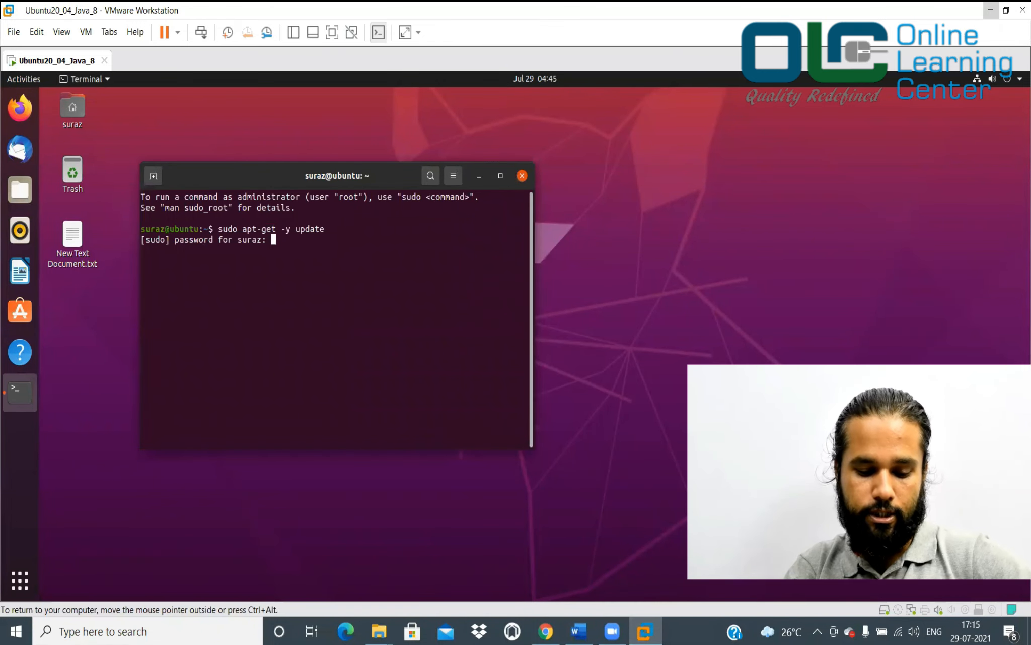
key(Return)
Select the sudo apt-get -y upgrade line in the guide and bring up the terminal's paste menu
mouse_move(579, 631)
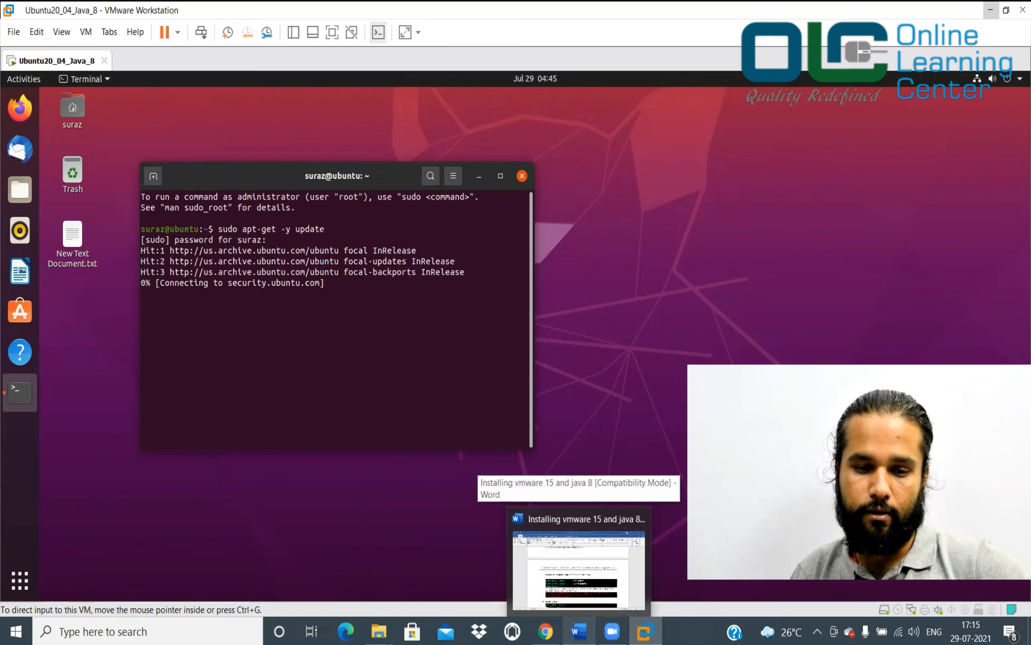
click(579, 569)
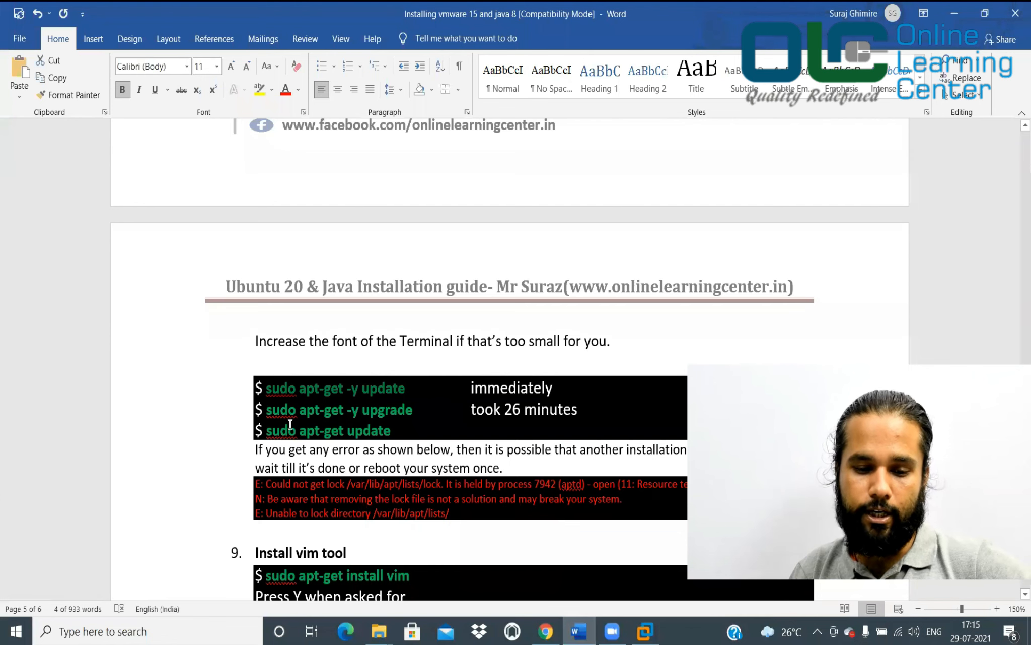
click(288, 427)
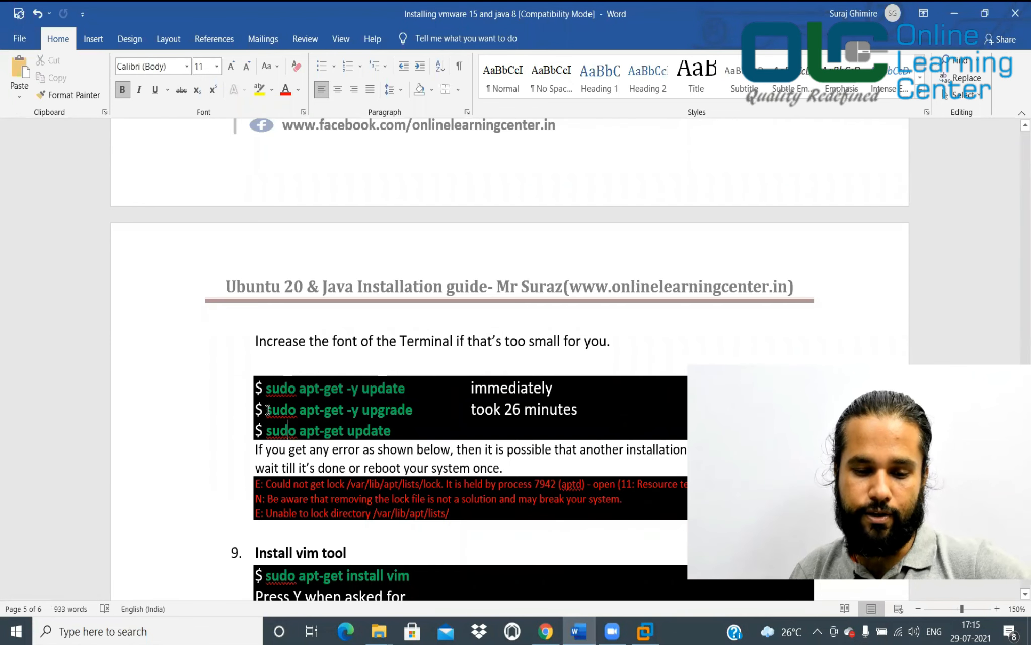
triple_click(420, 408)
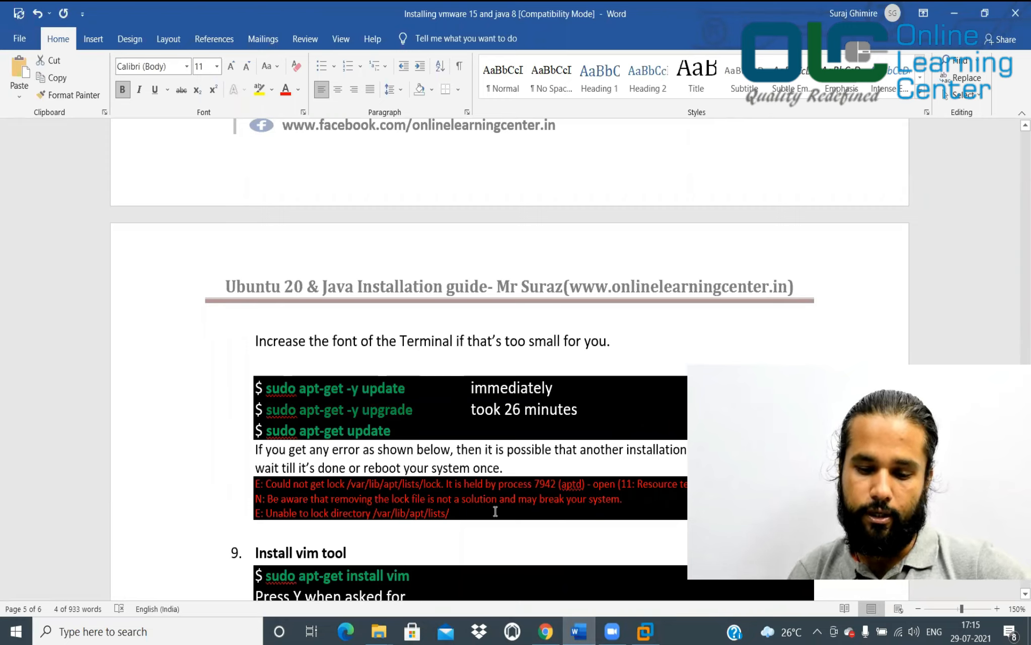
key(alt+Tab)
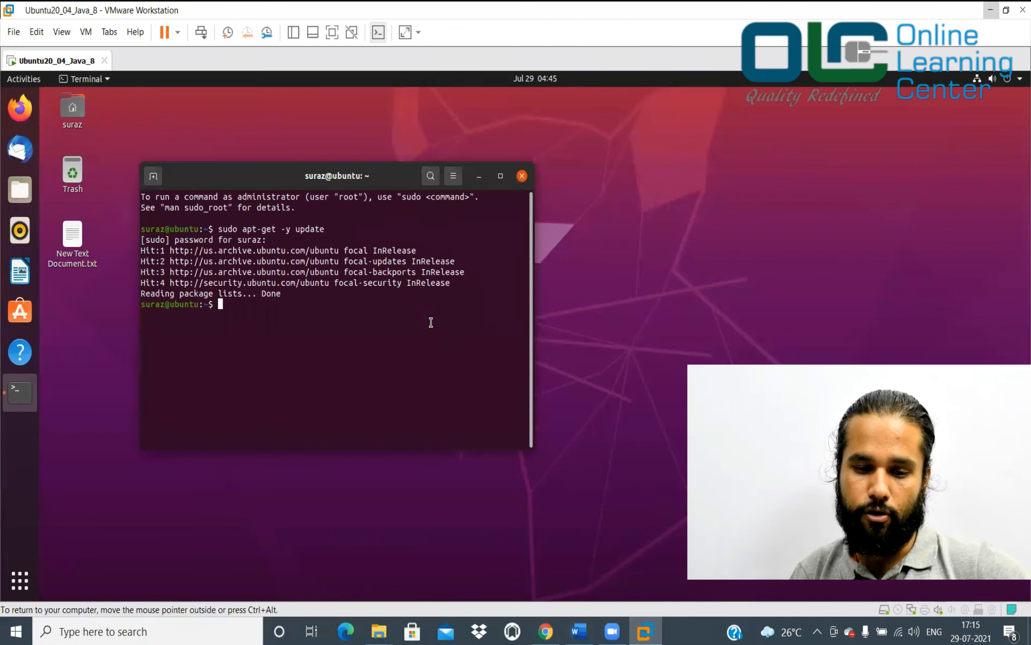
right_click(414, 342)
Run sudo apt-get -y upgrade (0 upgraded), select sudo apt-get update in the guide, and clear the terminal
click(431, 378)
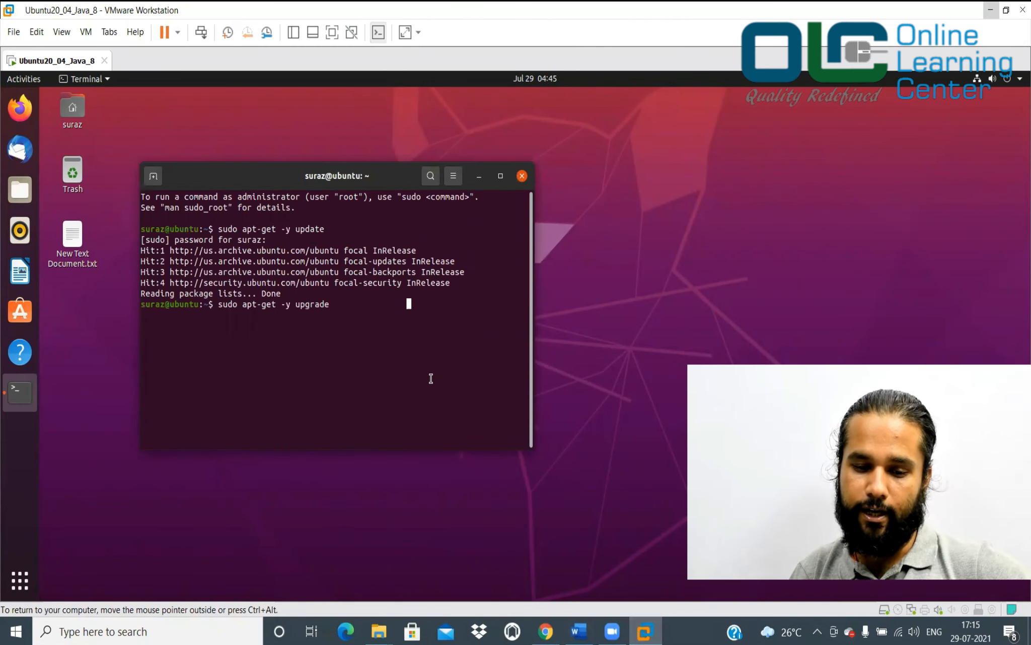
key(Return)
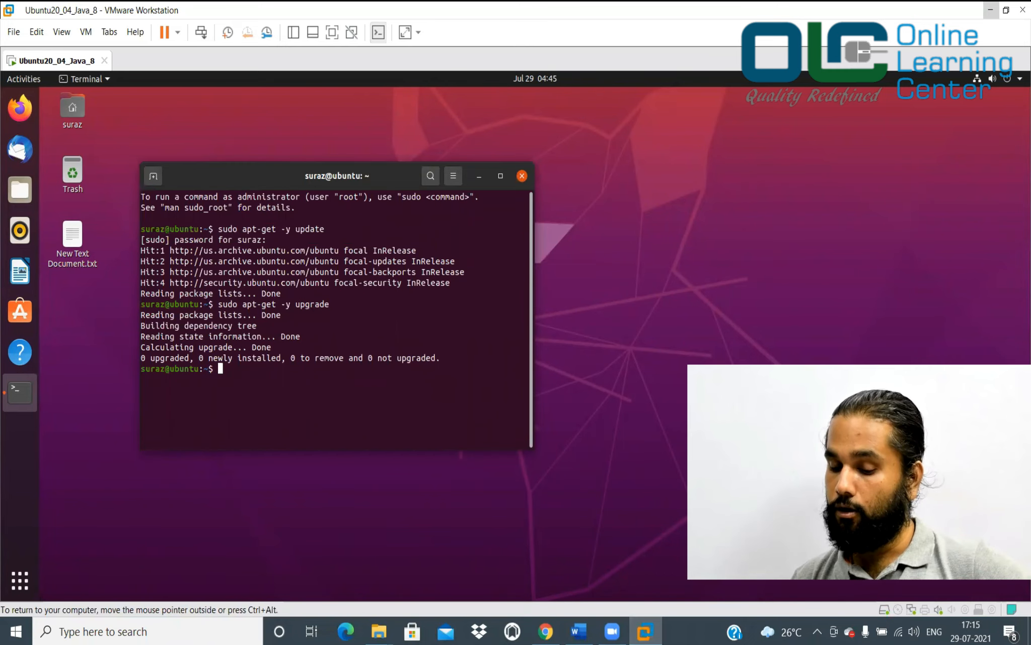
click(579, 631)
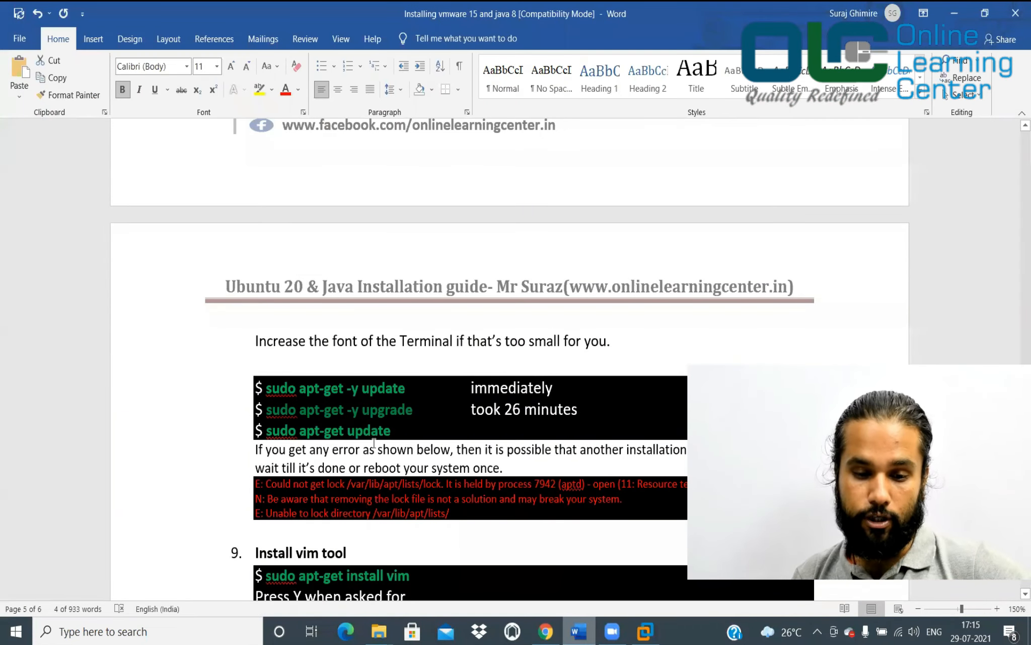
drag(260, 431, 387, 428)
key(alt+Tab)
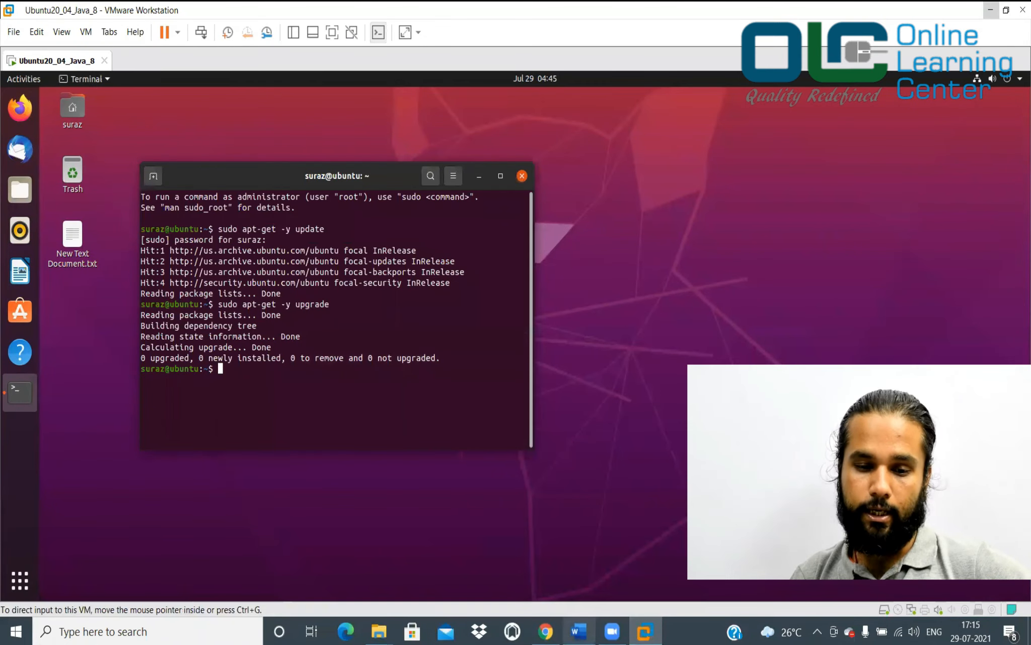
key(ctrl+l)
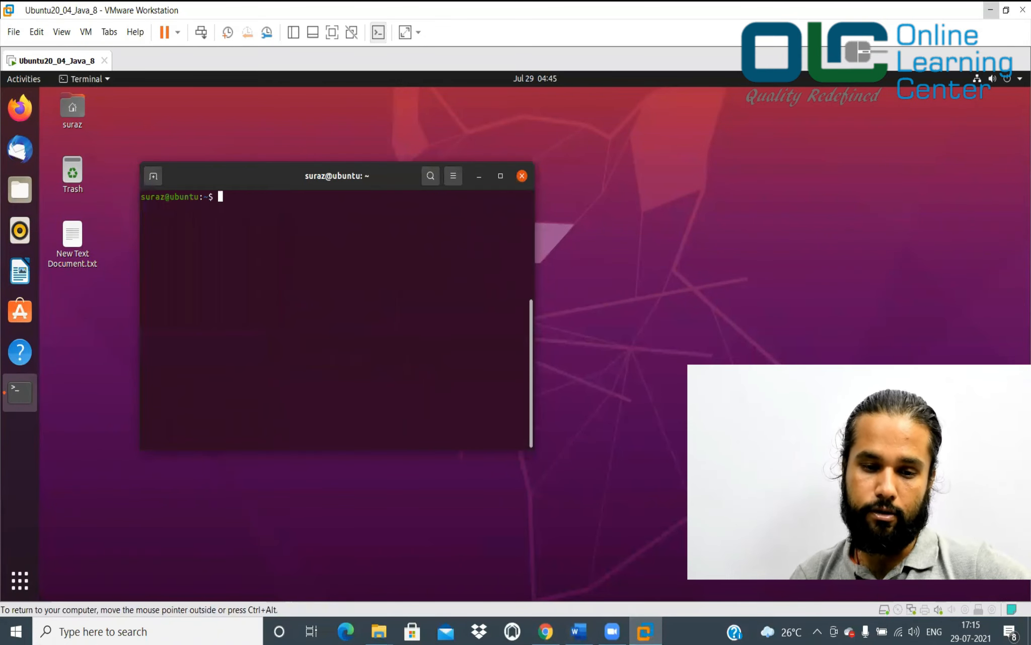
Paste sudo apt-get update into the Ubuntu terminal
right_click(389, 317)
click(416, 355)
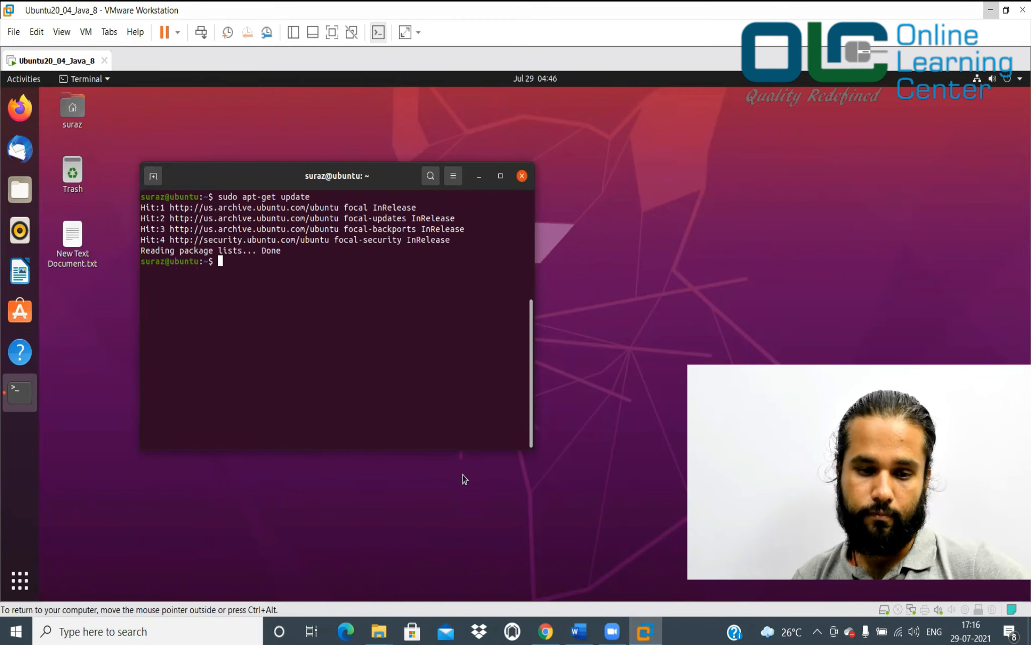
key(alt+Tab)
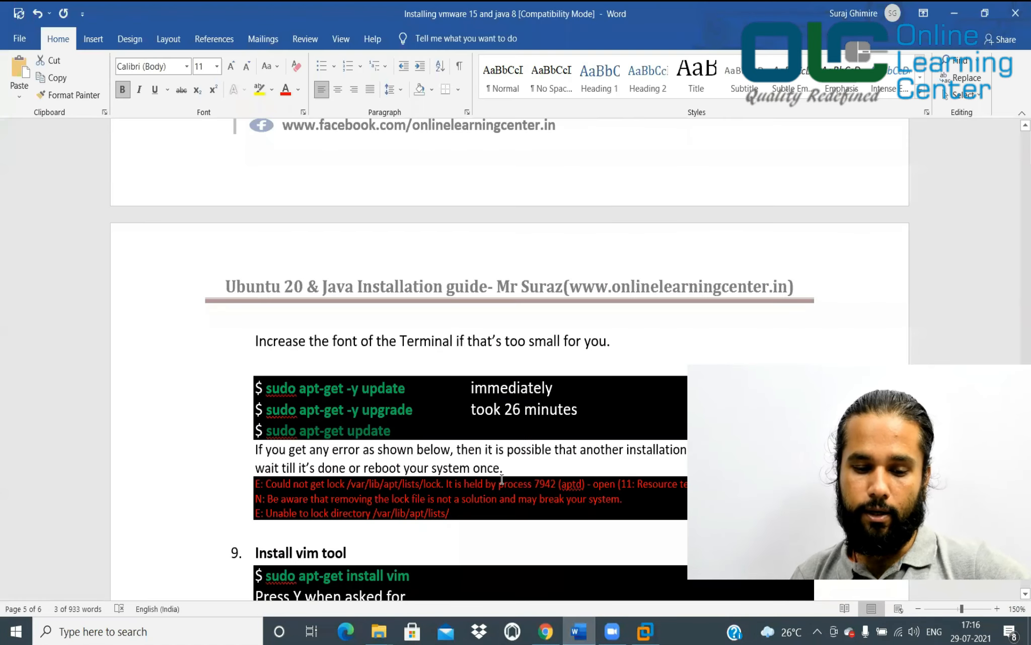
Scroll the guide to step 9 and select the sudo apt-get install vim command
scroll(502, 479, down, 3)
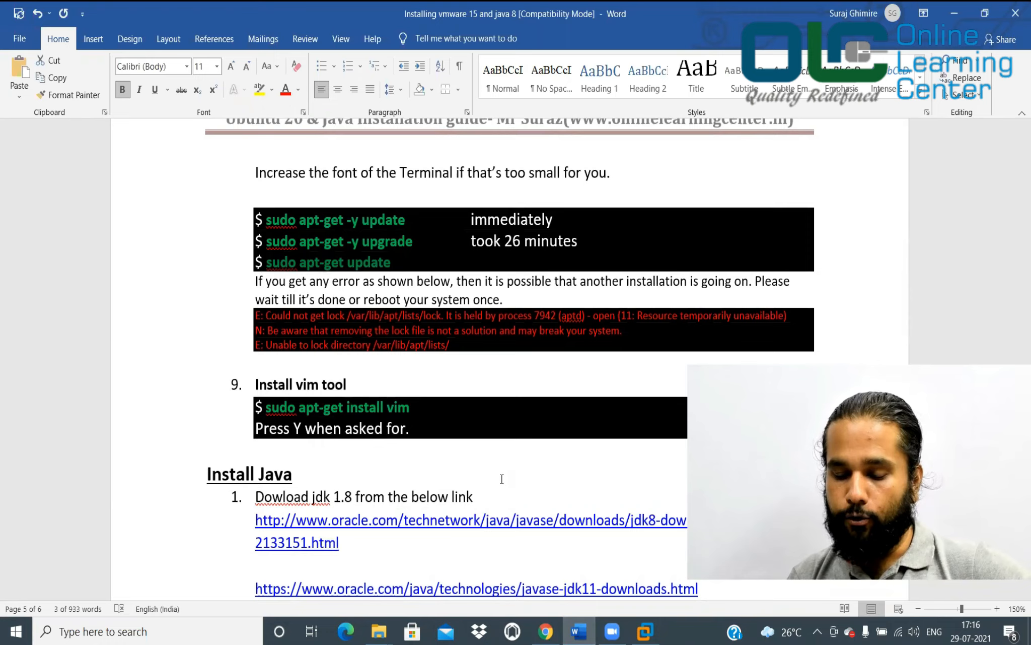
click(296, 331)
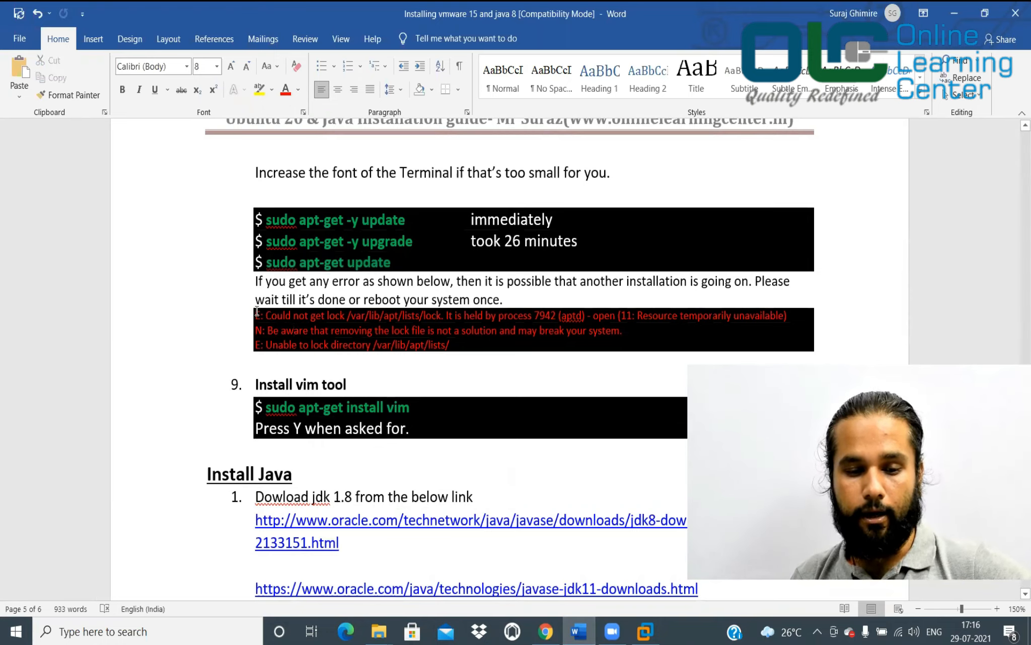
drag(257, 315, 474, 347)
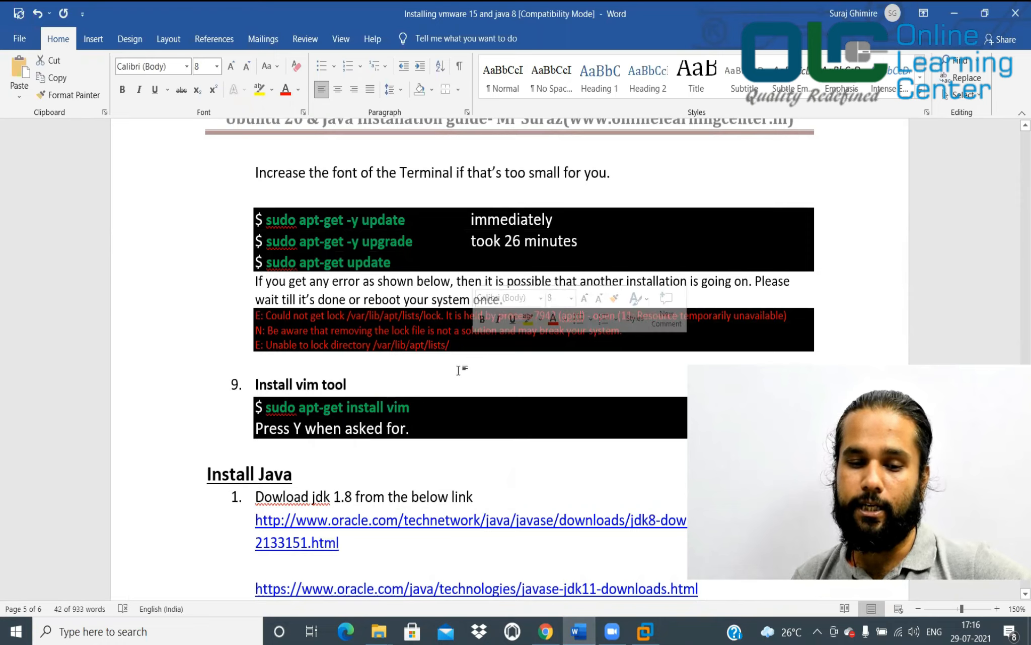
click(475, 372)
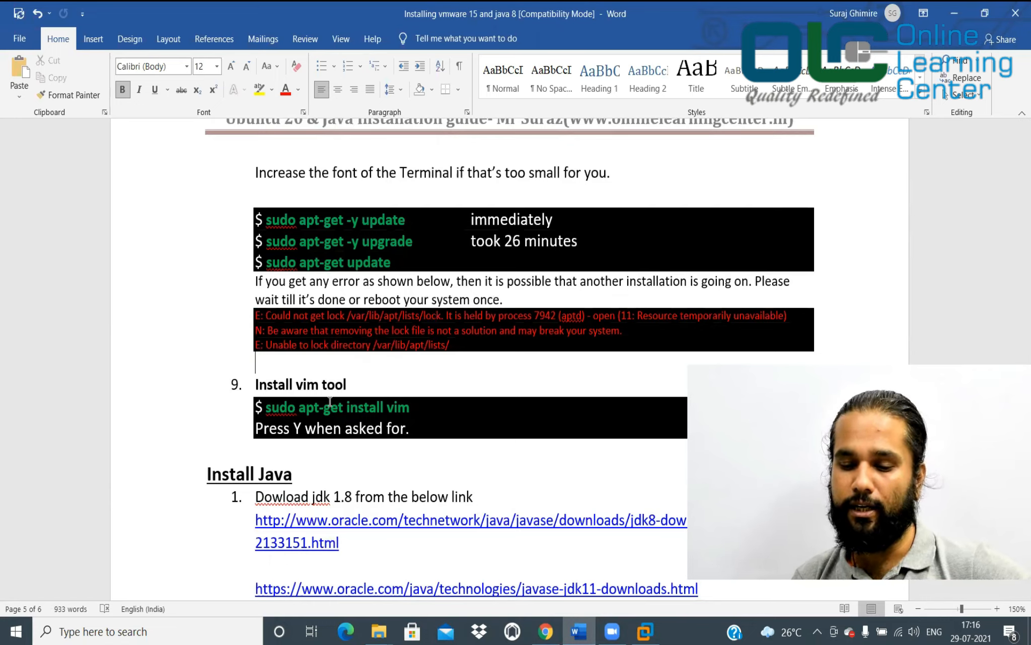
click(264, 406)
drag(284, 406, 414, 409)
click(414, 410)
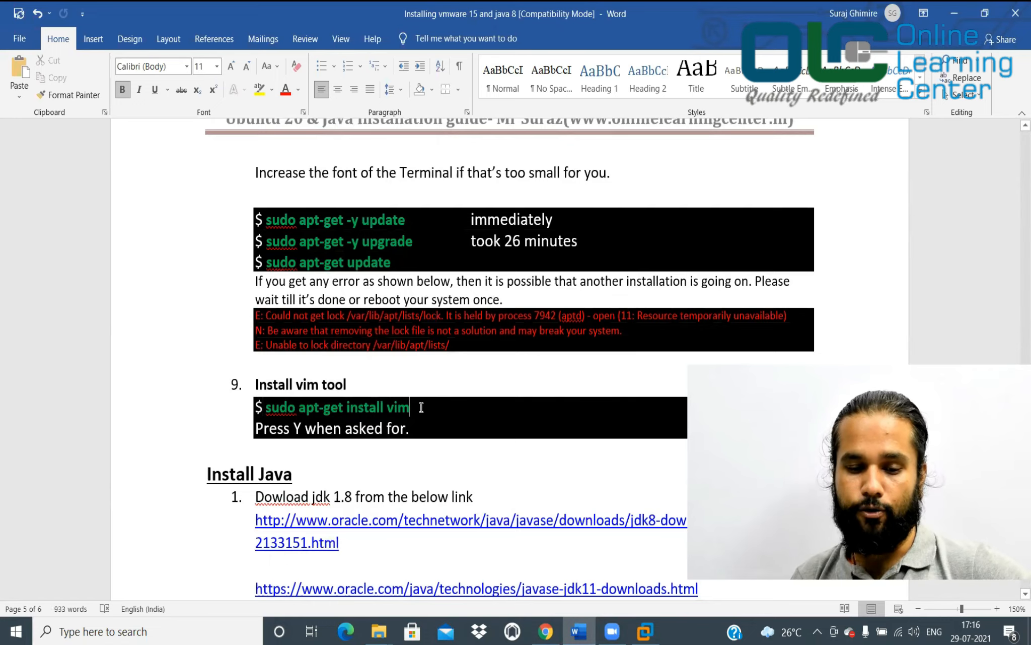
shift+click(267, 408)
key(ctrl+c)
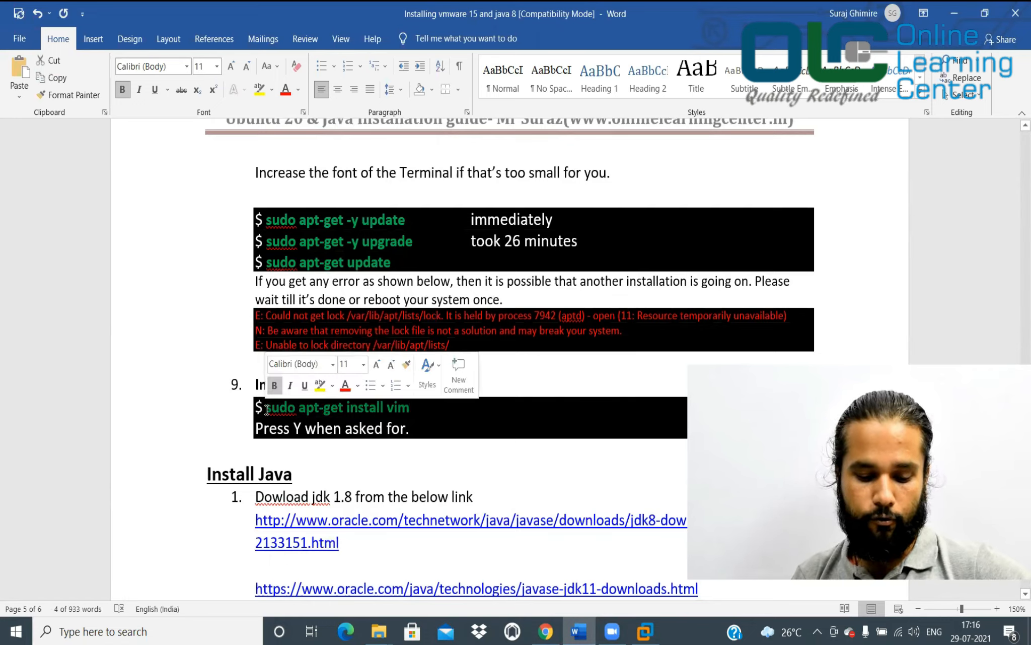
key(alt+Tab)
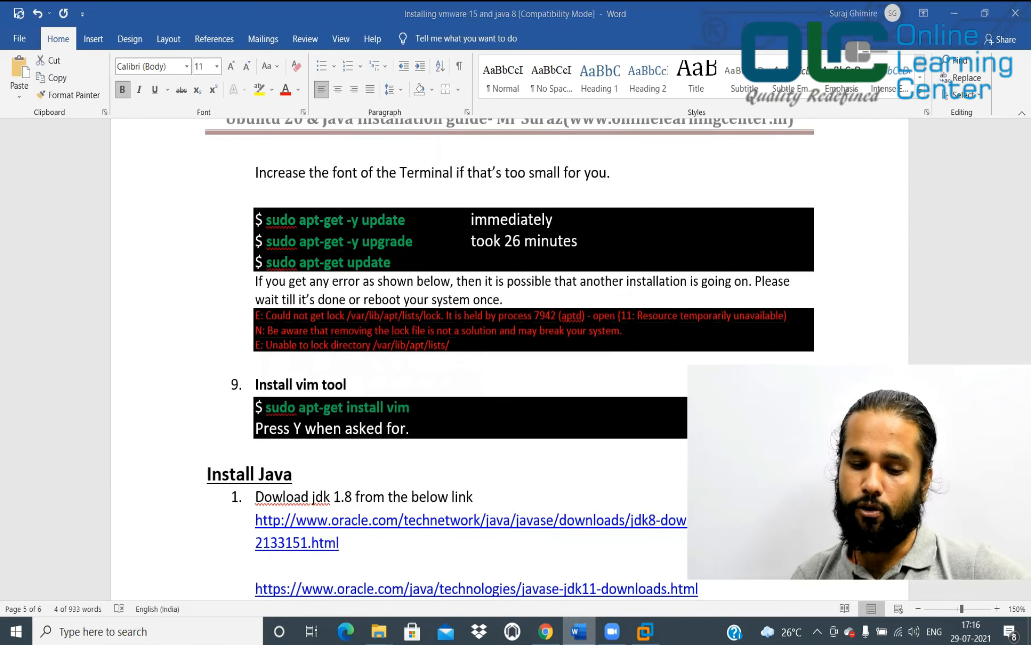
Paste and run sudo apt-get install vim in the terminal, answering Y to confirm
right_click(415, 310)
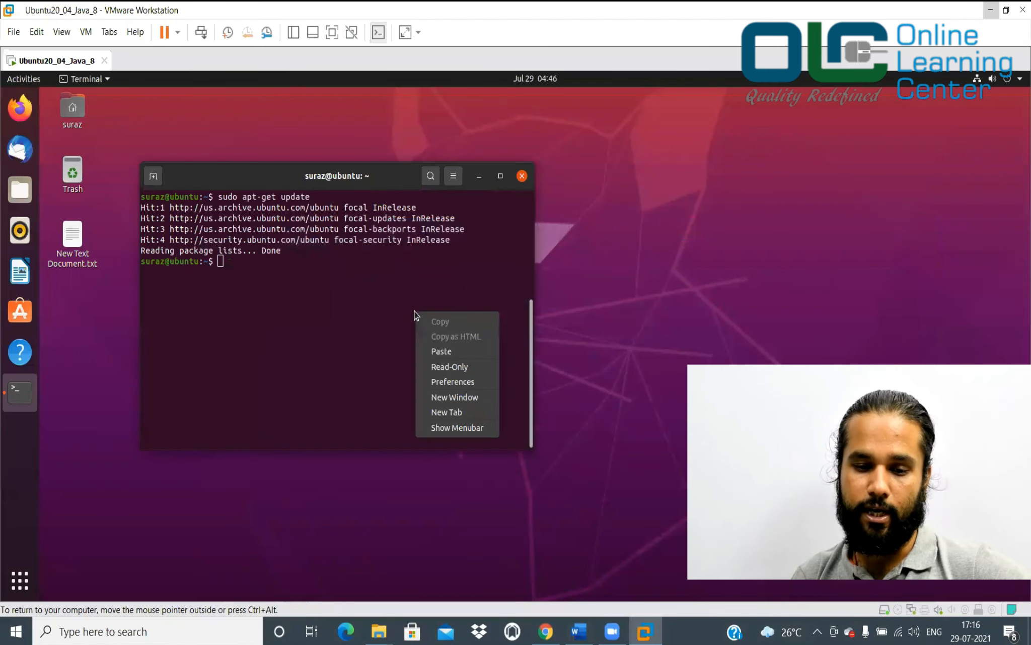
click(434, 350)
key(Return)
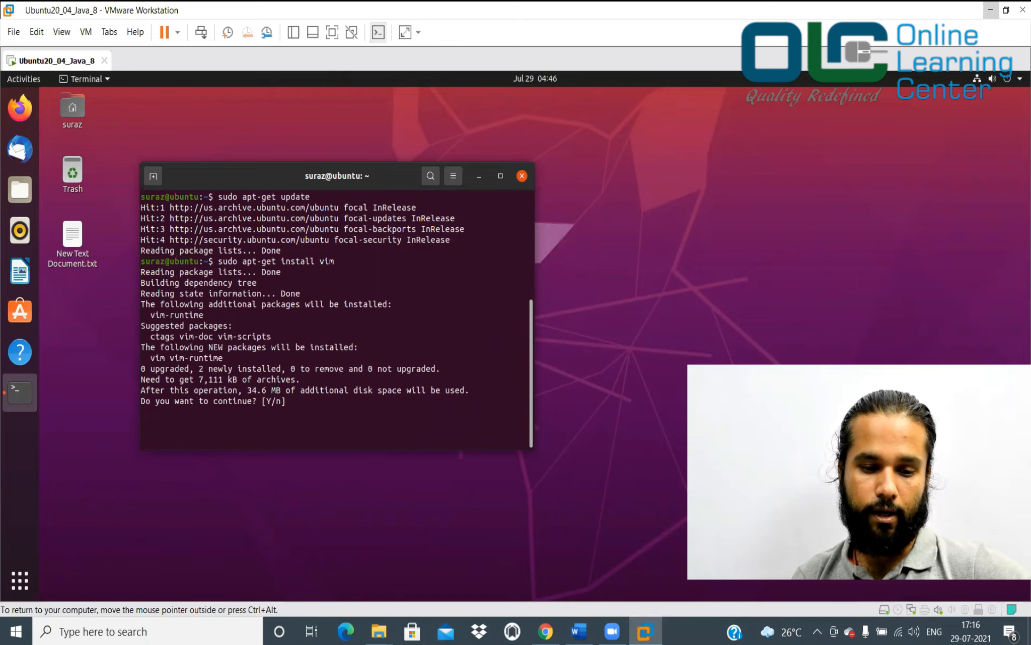
text(Y)
key(Return)
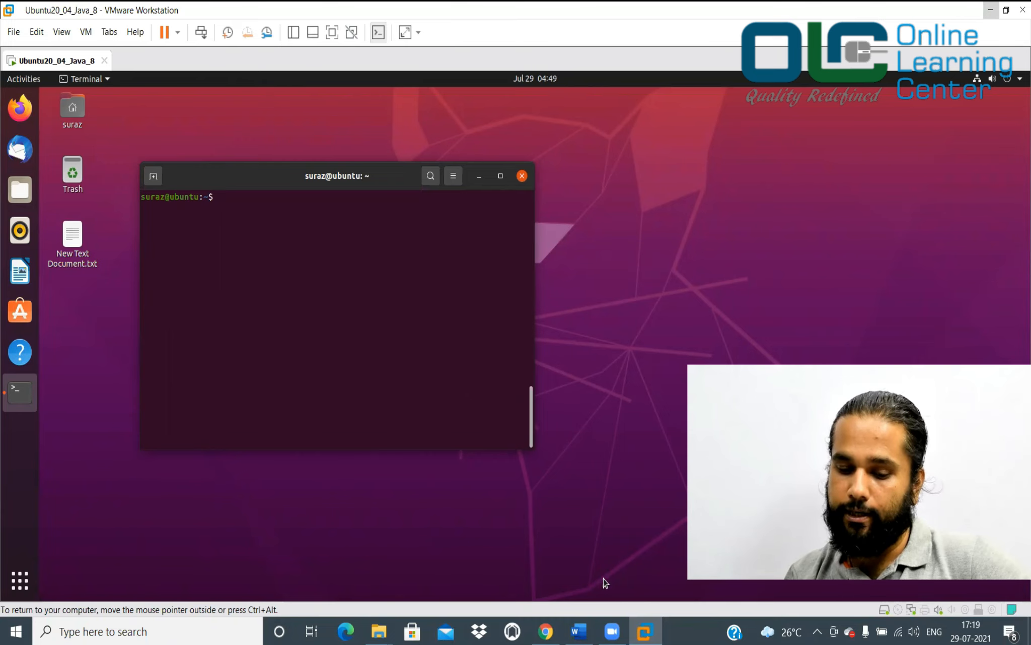
click(579, 631)
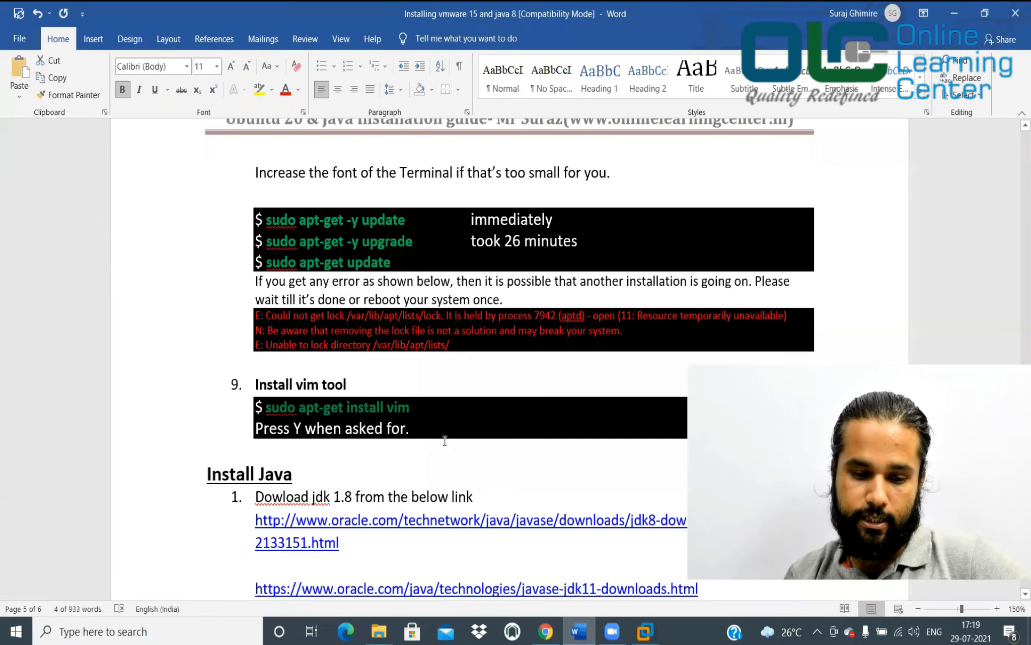
scroll(444, 436, down, 5)
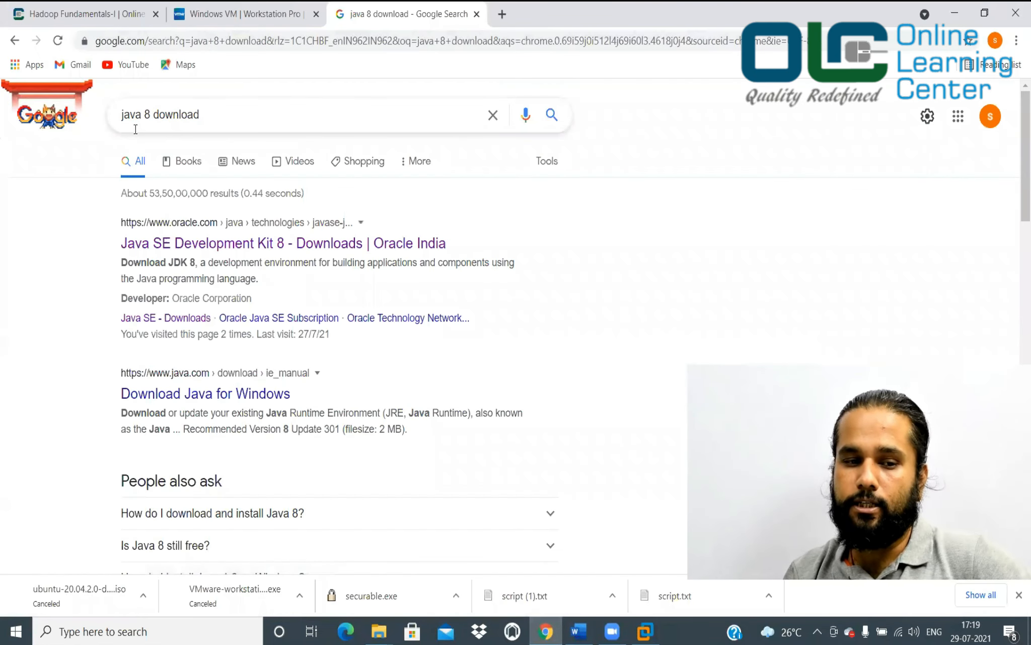
Open Oracle's Java SE Development Kit 8 downloads page and request jdk-8u301-linux-x64.tar.gz
click(203, 244)
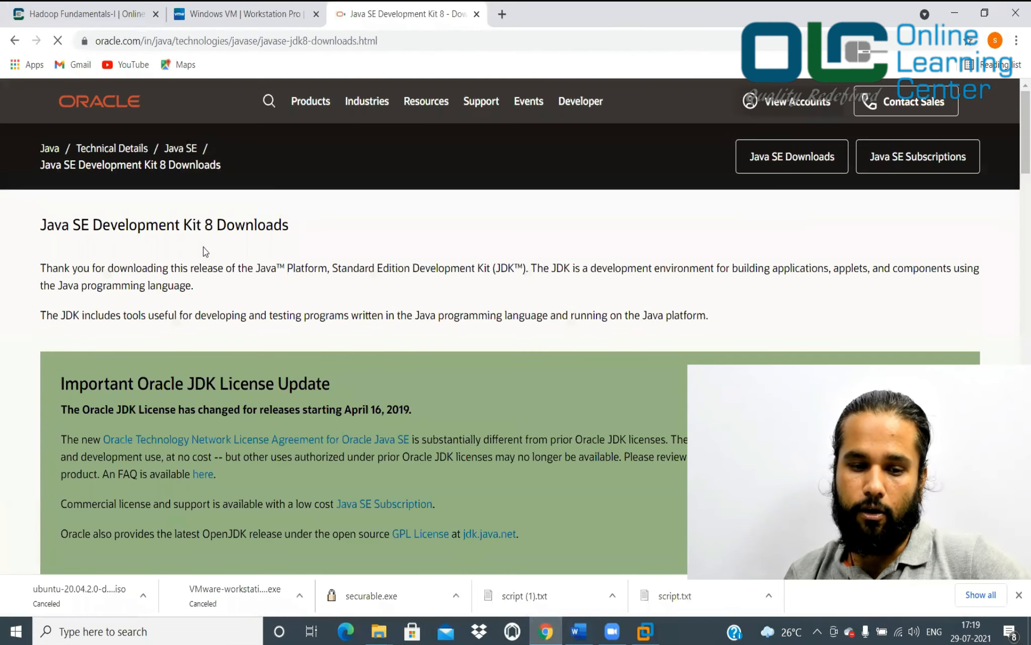
scroll(214, 322, down, 8)
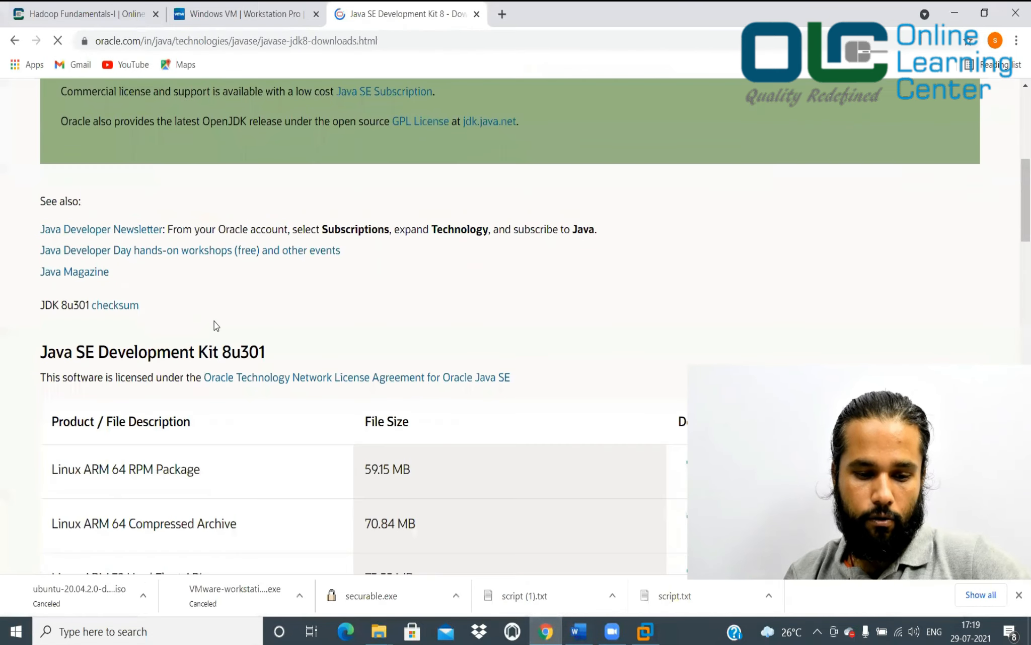
scroll(215, 325, down, 3)
scroll(215, 325, down, 3)
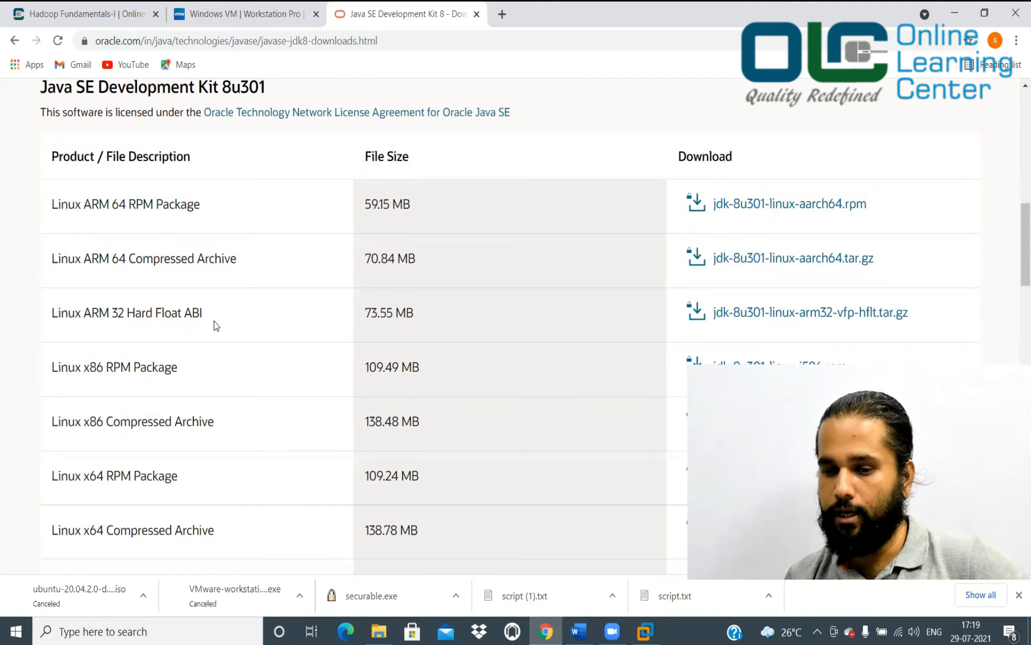
scroll(214, 321, down, 4)
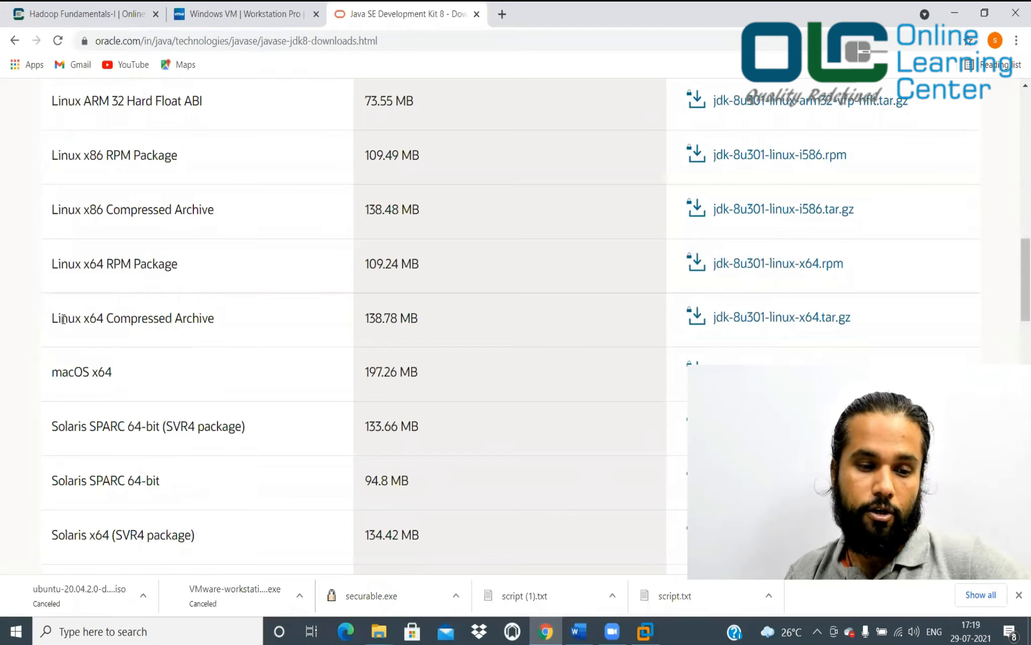
double_click(97, 320)
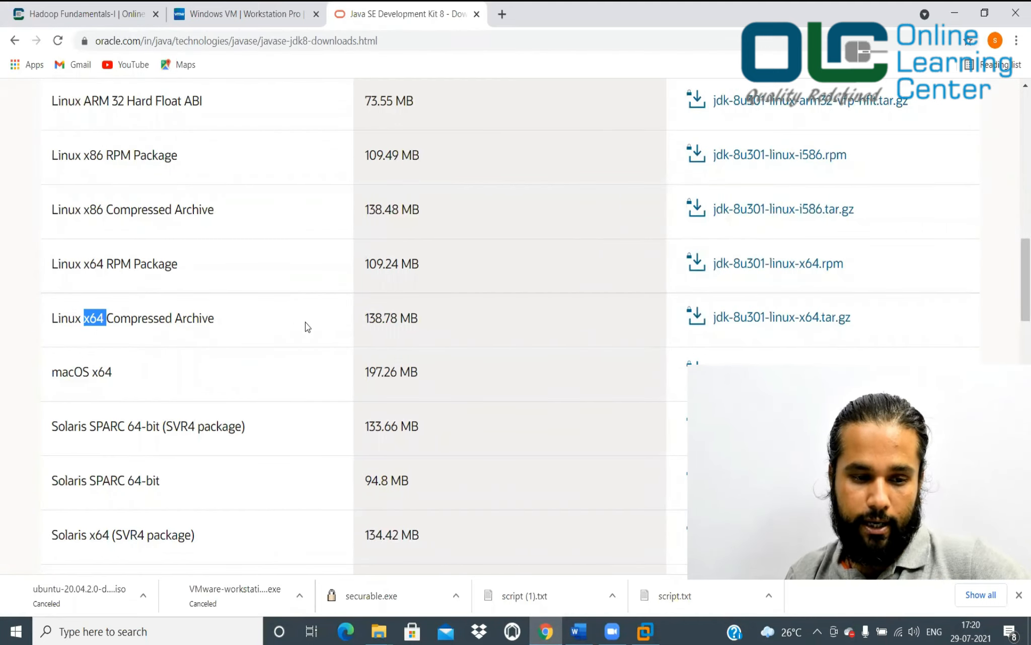
scroll(760, 322, down, 2)
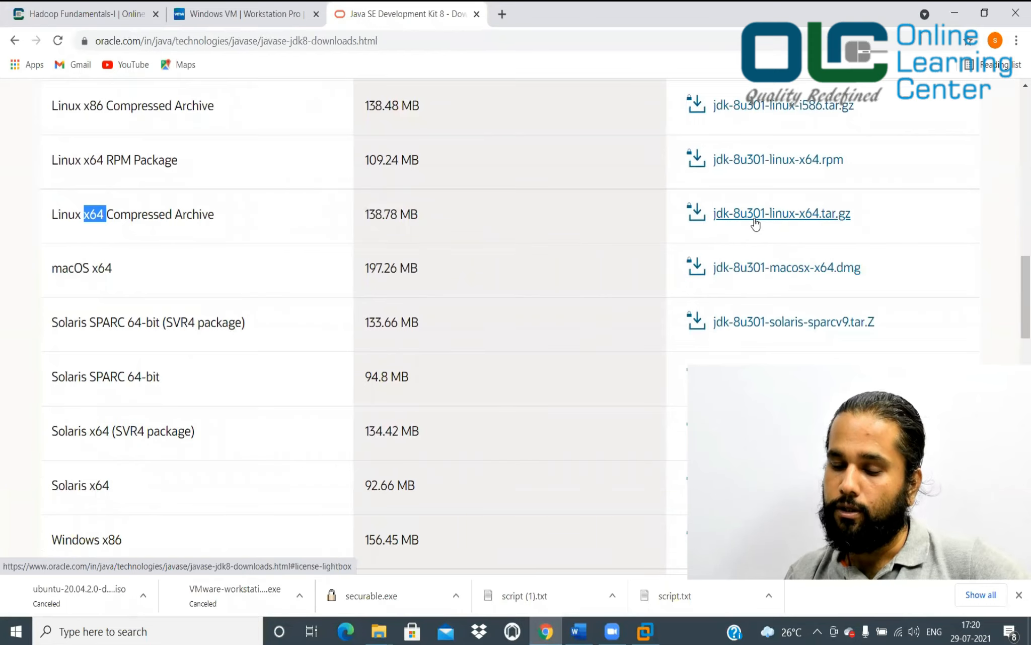
click(798, 216)
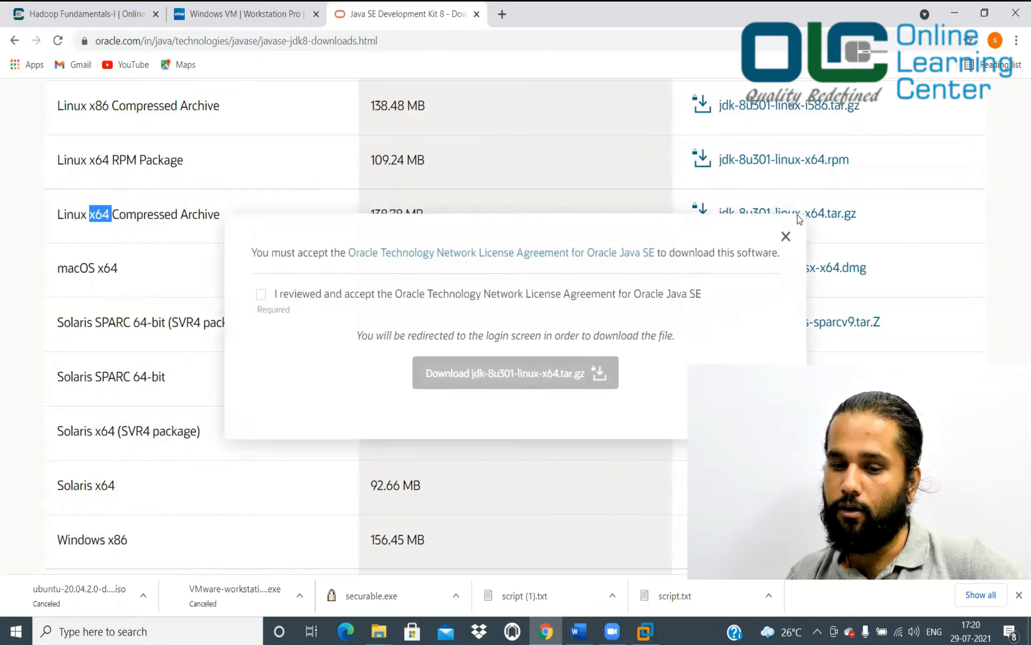
Accept the license, sign in with the Oracle account e-mail, and download the 139 MB JDK archive
click(261, 295)
click(524, 388)
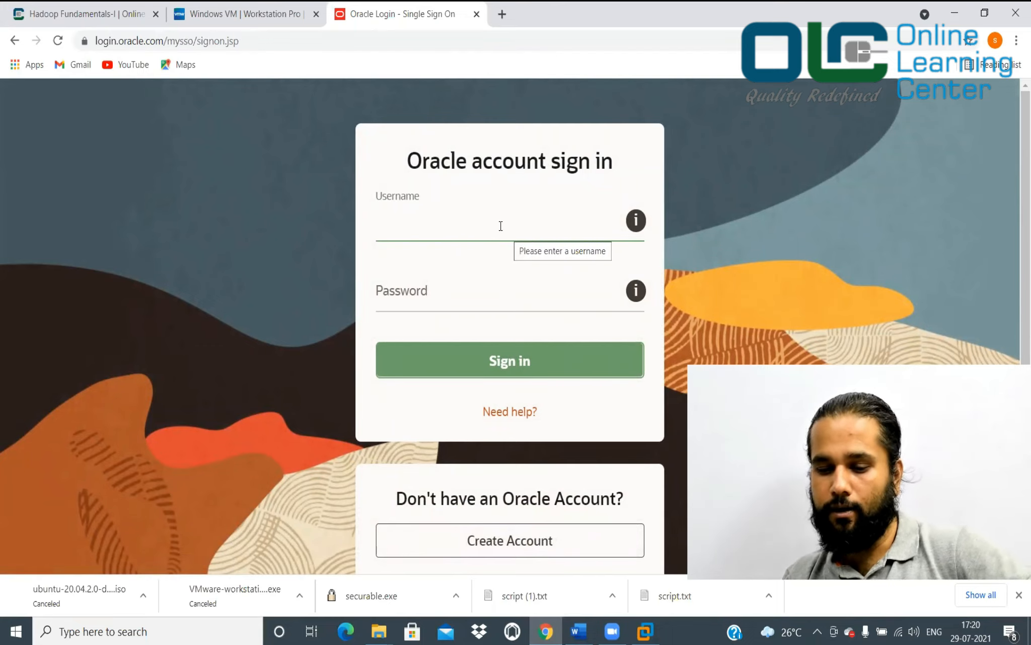
click(518, 359)
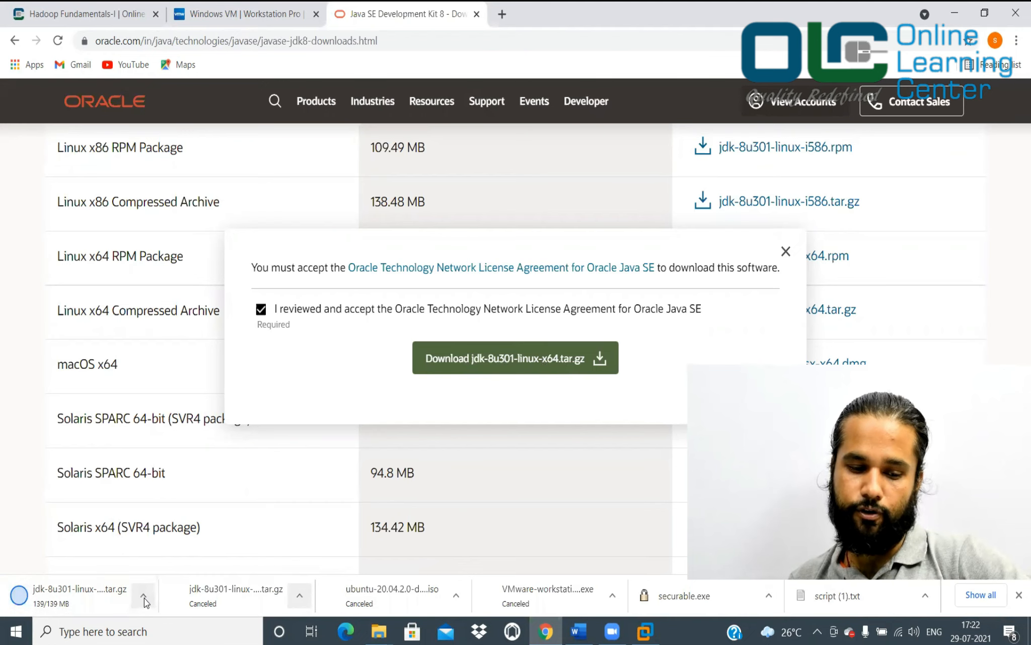
click(144, 598)
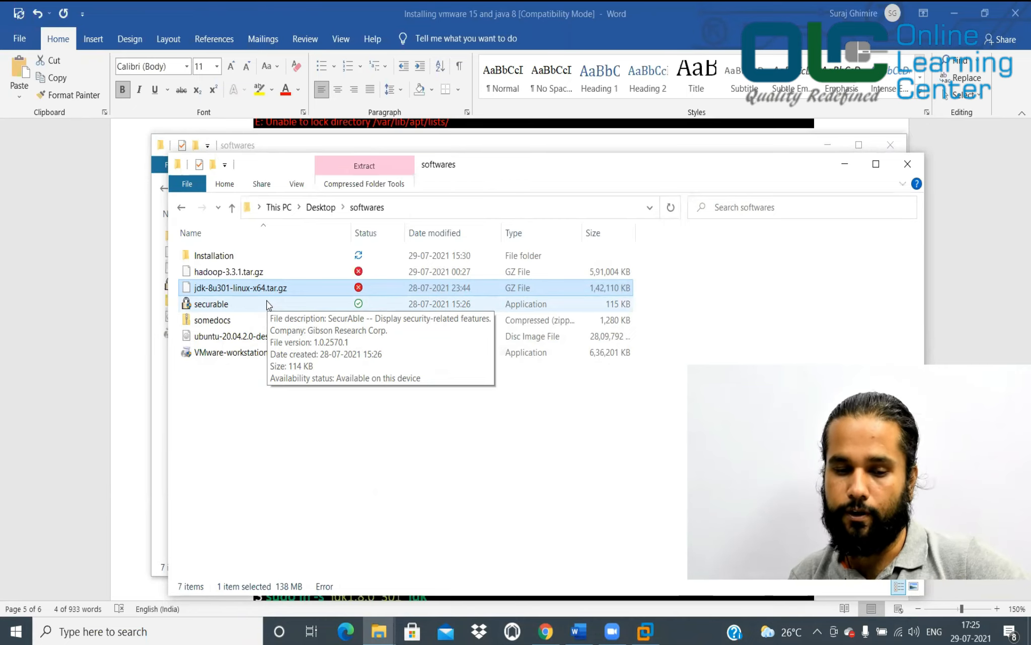
Paste the copied jdk-8u301-linux-x64.tar.gz onto the Ubuntu desktop
click(579, 631)
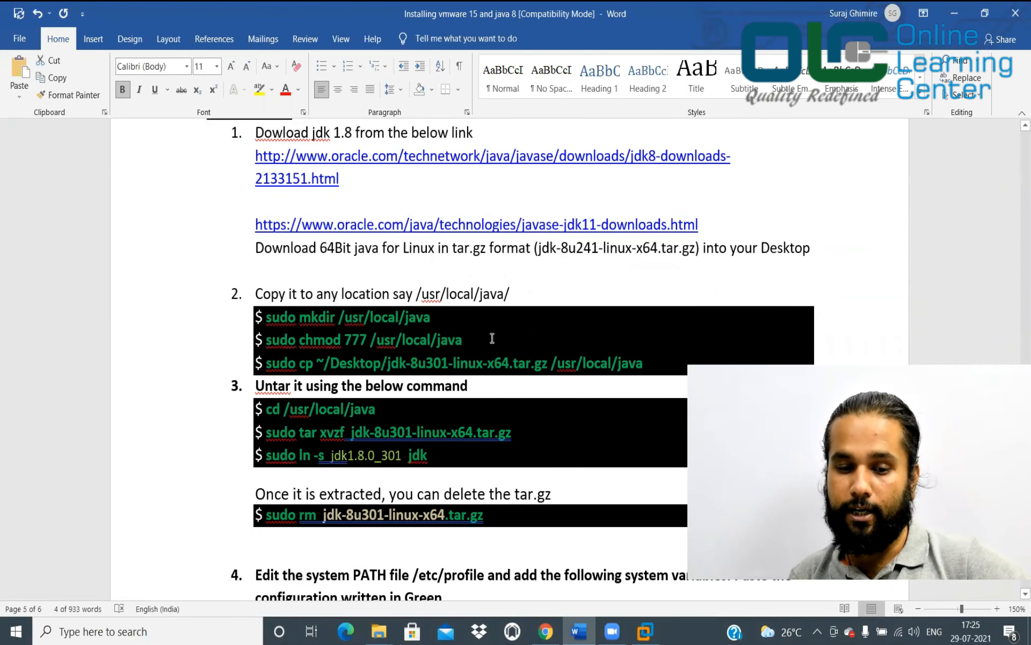
key(alt+Tab)
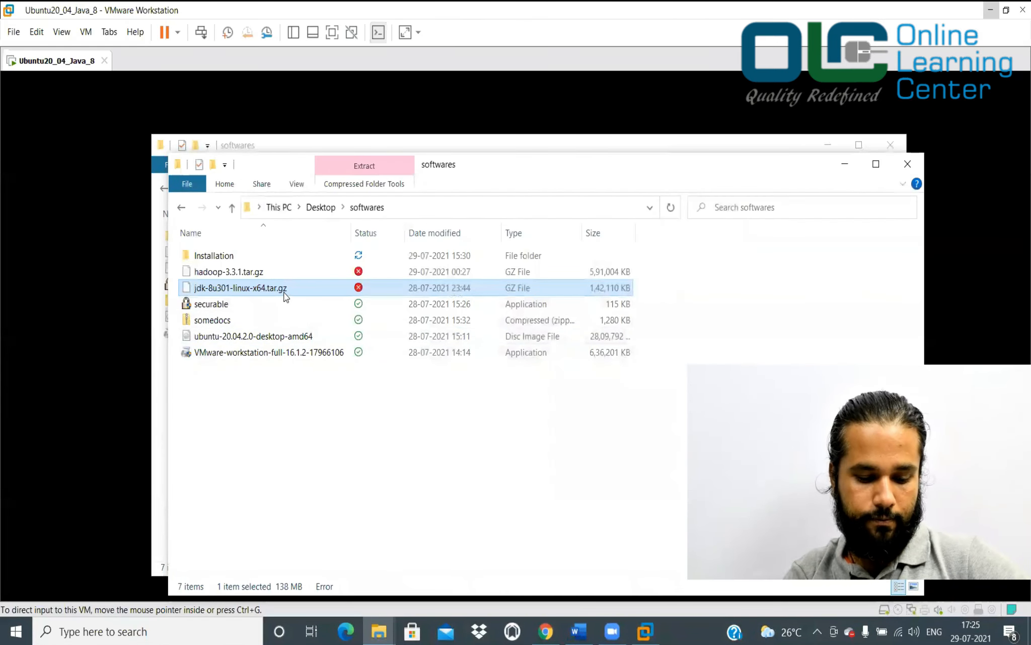
click(645, 631)
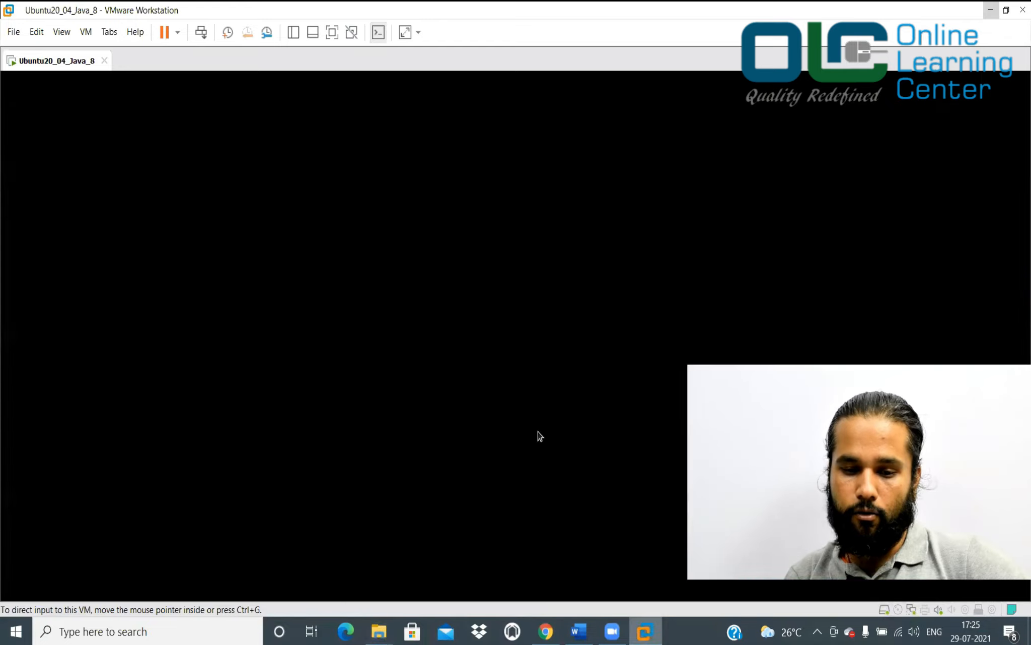
right_click(236, 241)
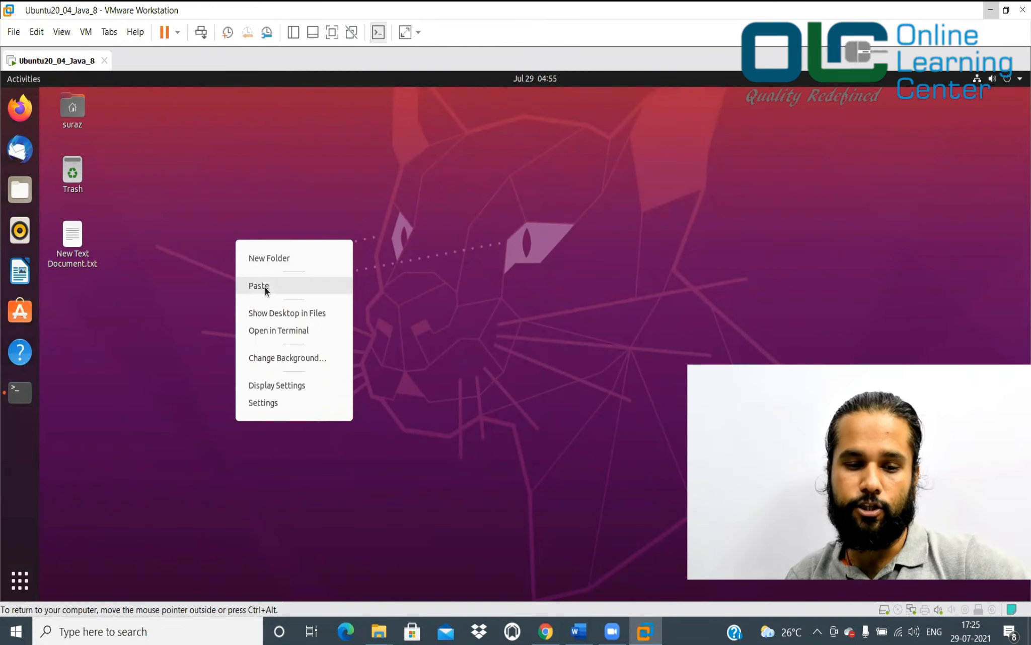
click(265, 290)
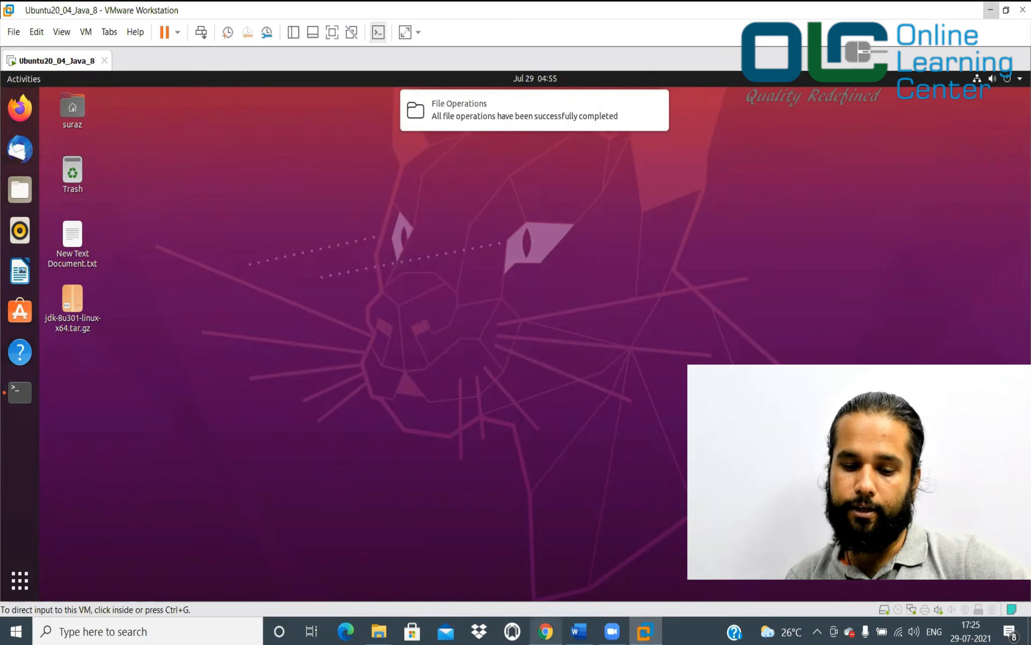
click(579, 631)
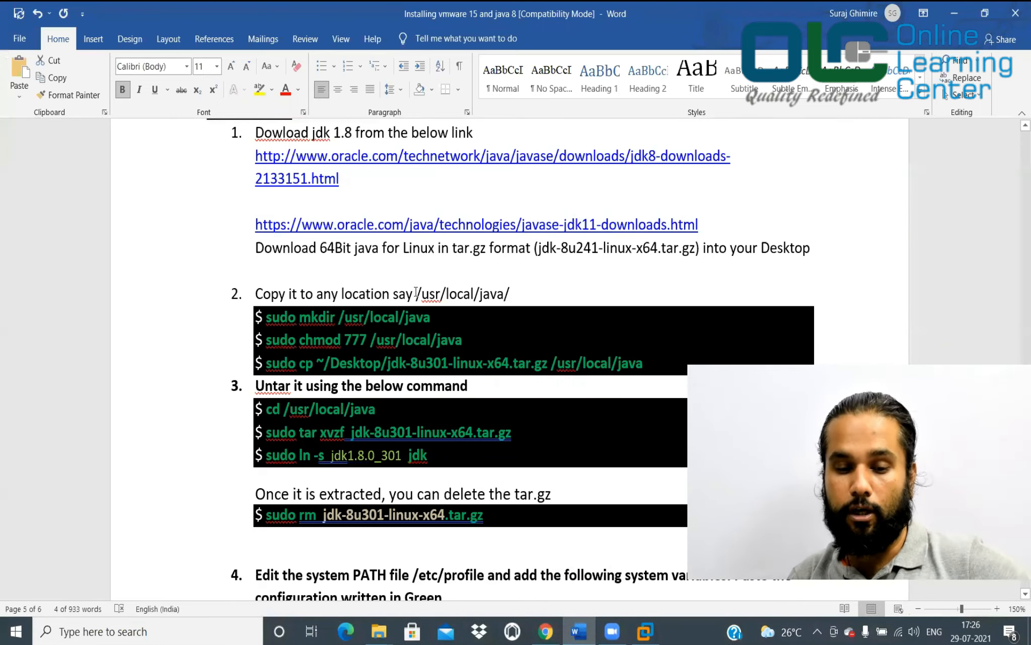
Run sudo mkdir /usr/local/java in a new Ubuntu terminal
drag(416, 294, 514, 288)
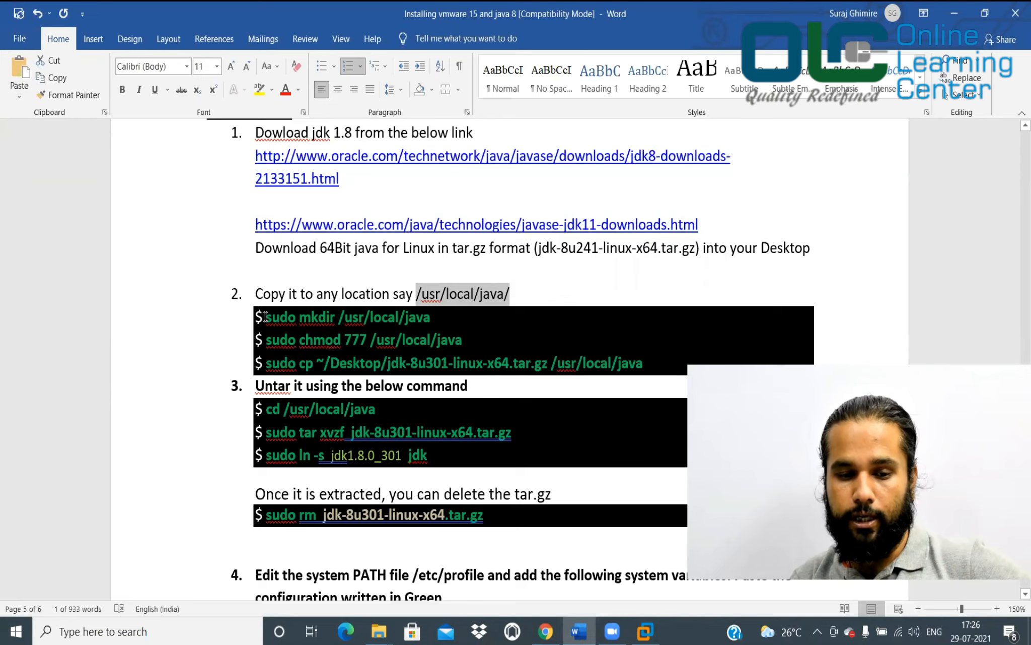
drag(267, 316, 434, 318)
key(ctrl+c)
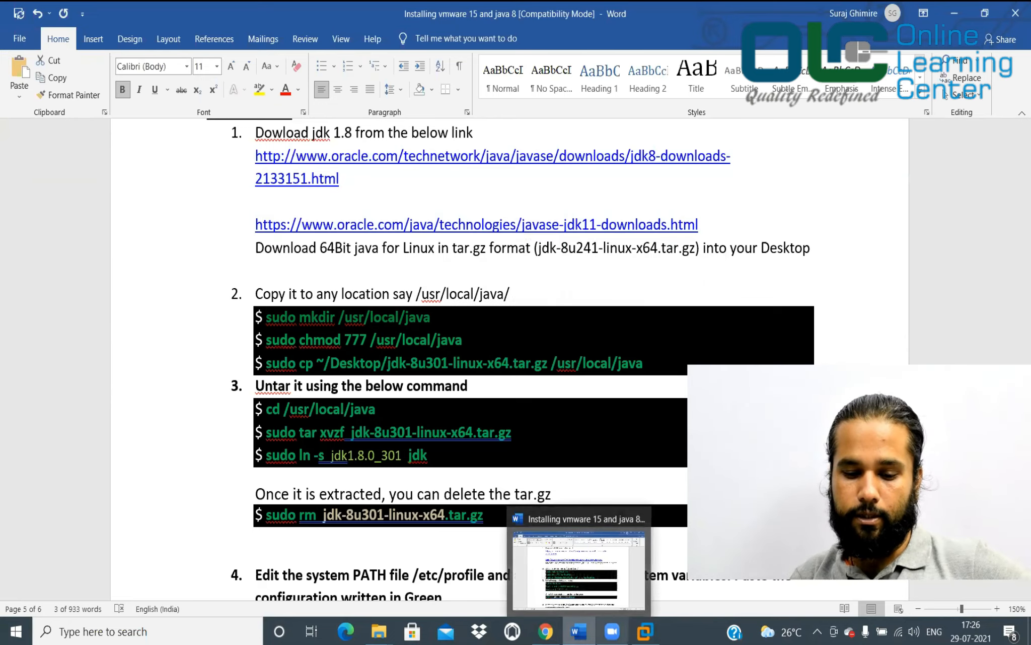
click(645, 631)
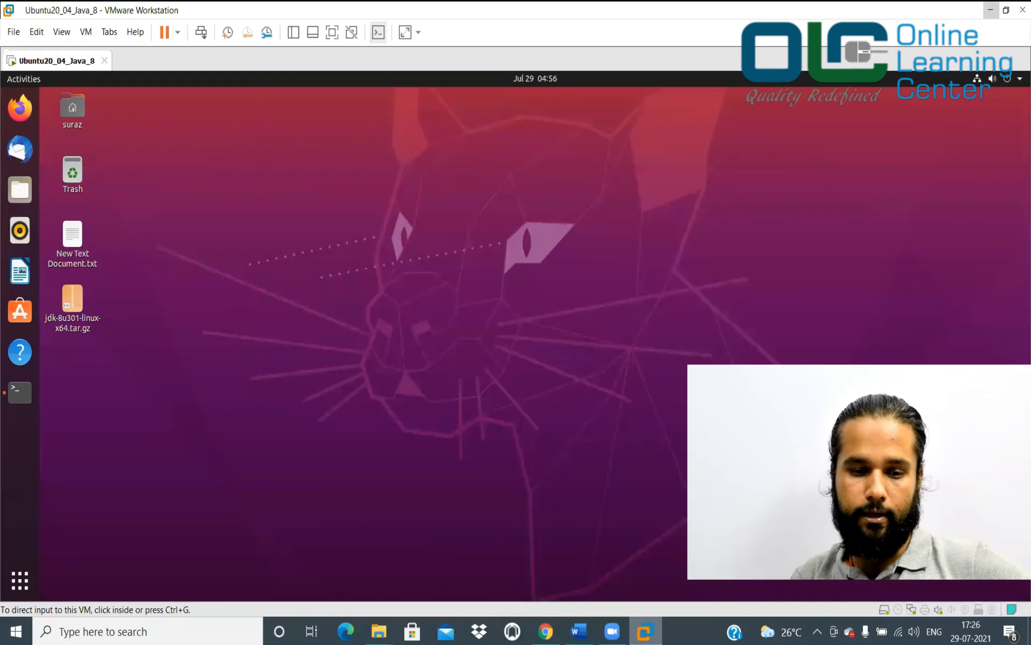
click(24, 388)
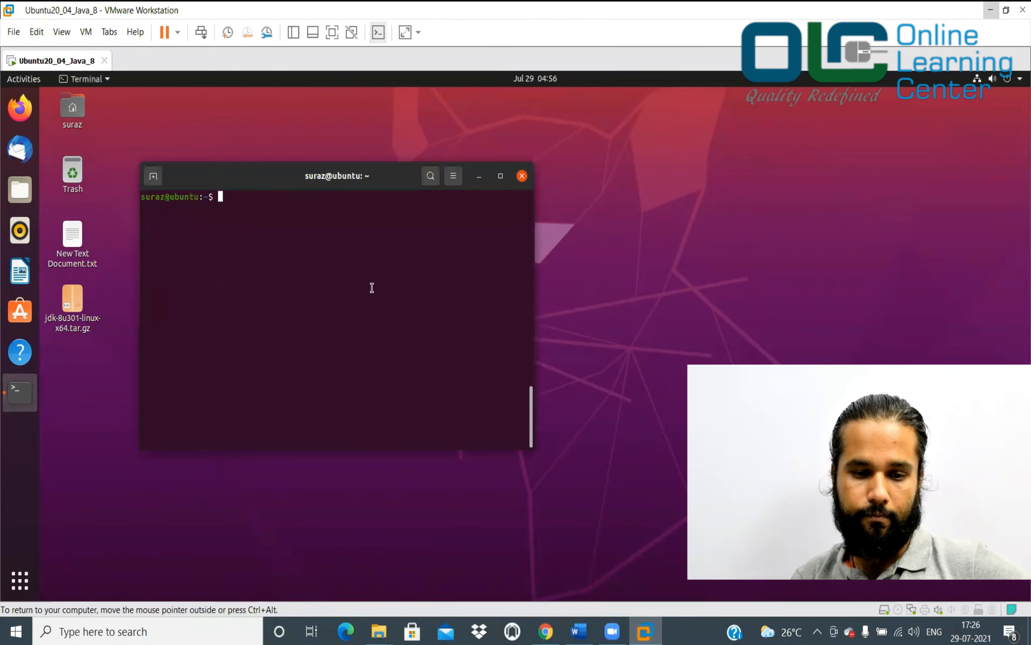
right_click(372, 290)
click(403, 329)
key(Return)
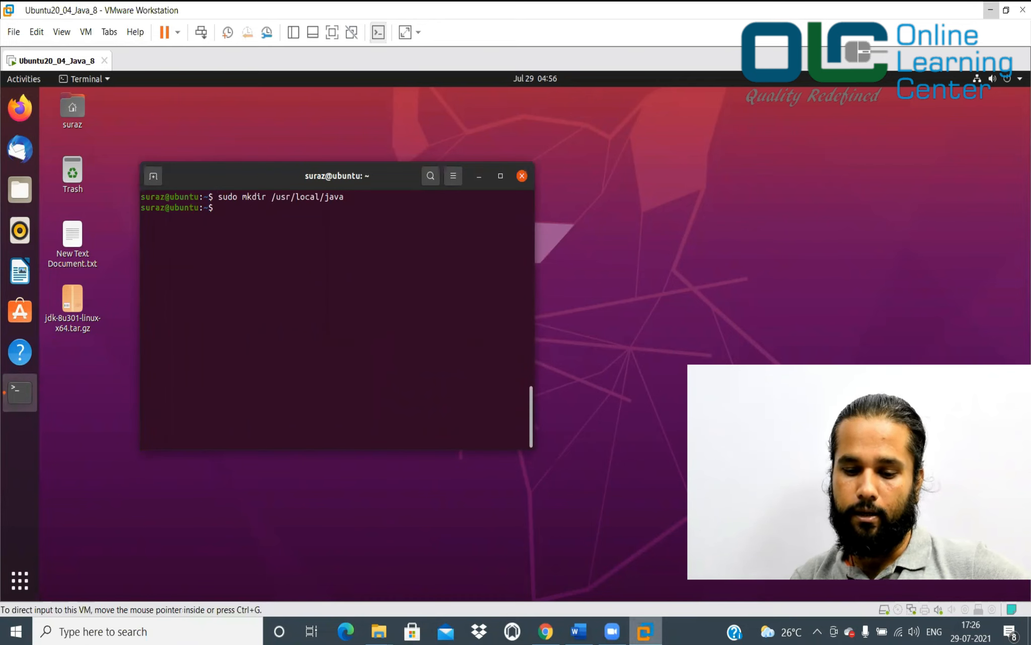
click(644, 631)
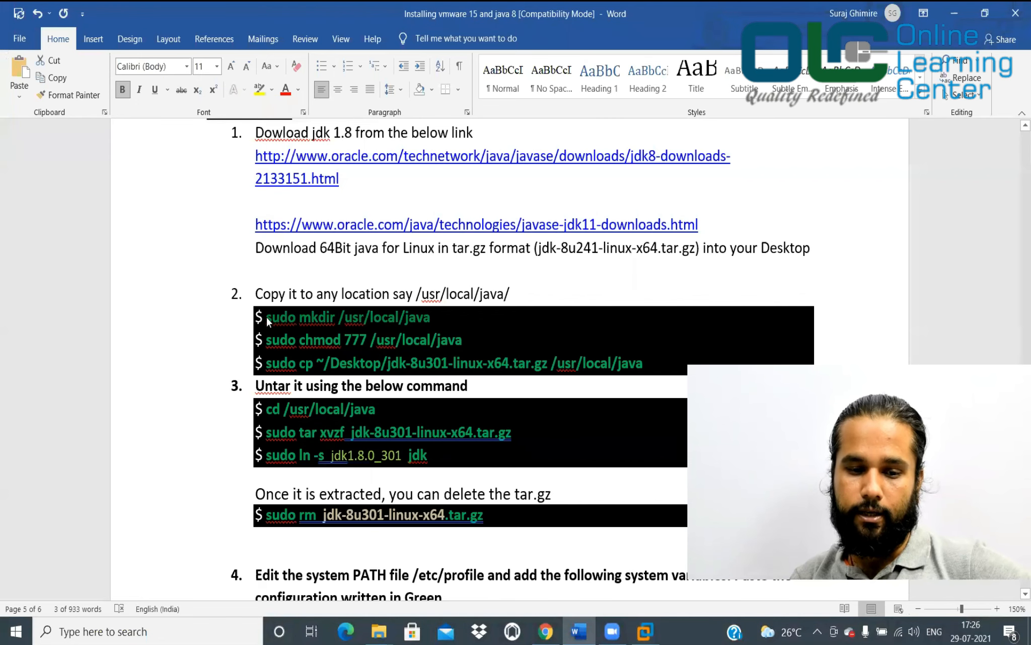
Run sudo chmod 777 /usr/local/java to open the folder's permissions
click(266, 340)
drag(267, 340, 469, 342)
key(ctrl+c)
mouse_move(645, 631)
click(648, 592)
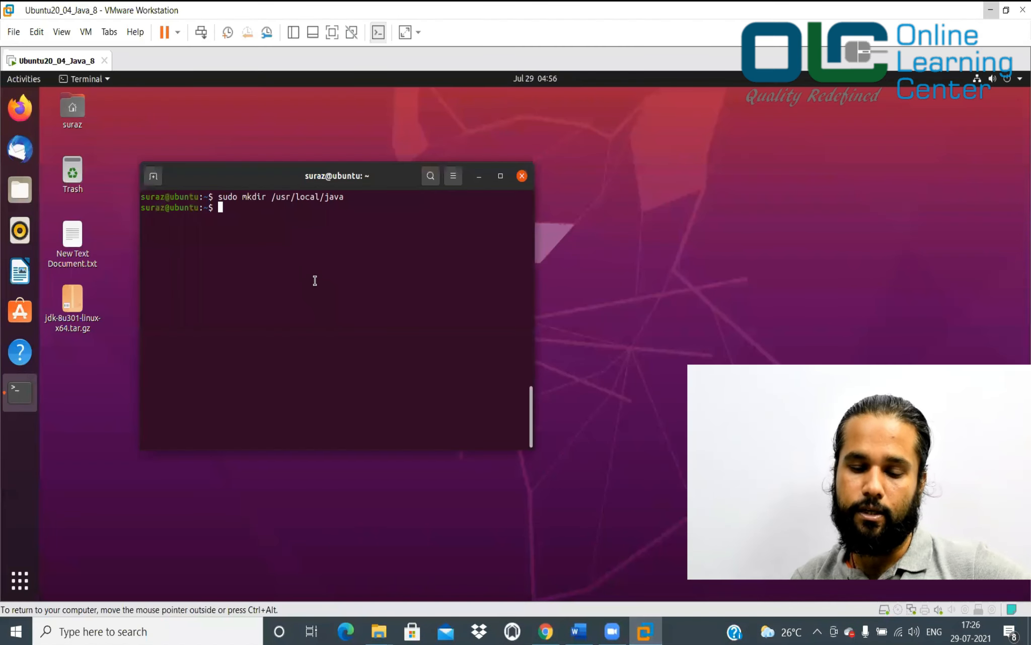
right_click(314, 280)
click(343, 322)
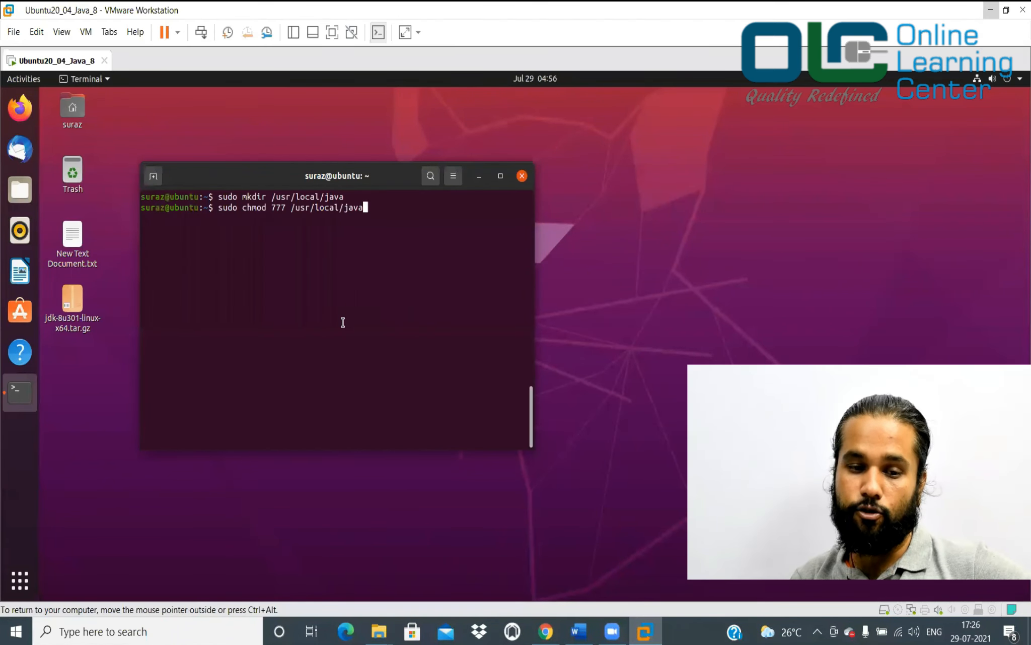
key(Return)
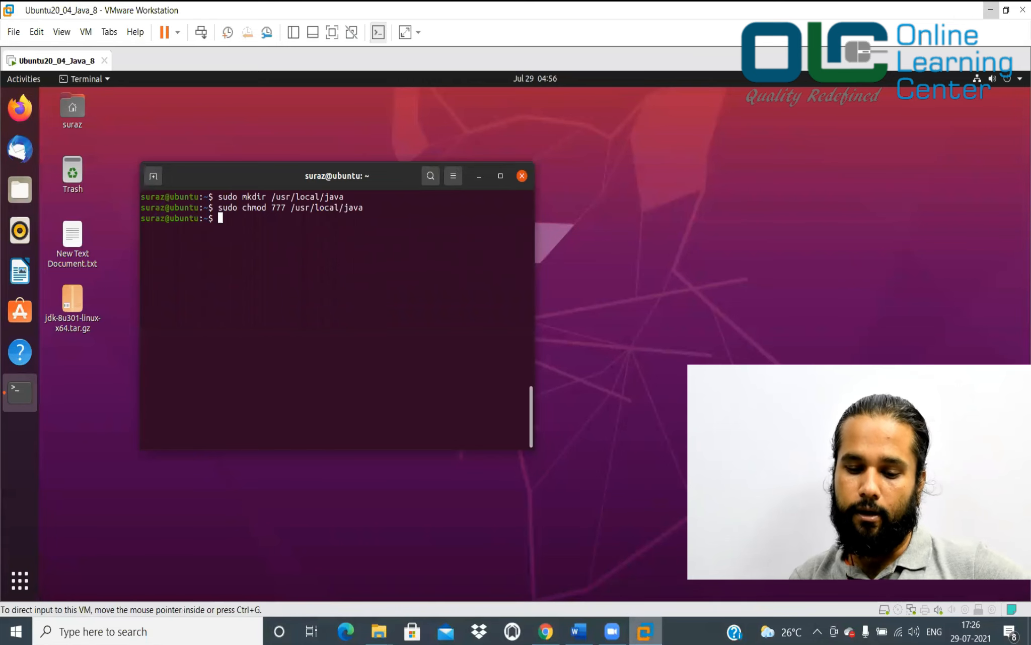
mouse_move(646, 631)
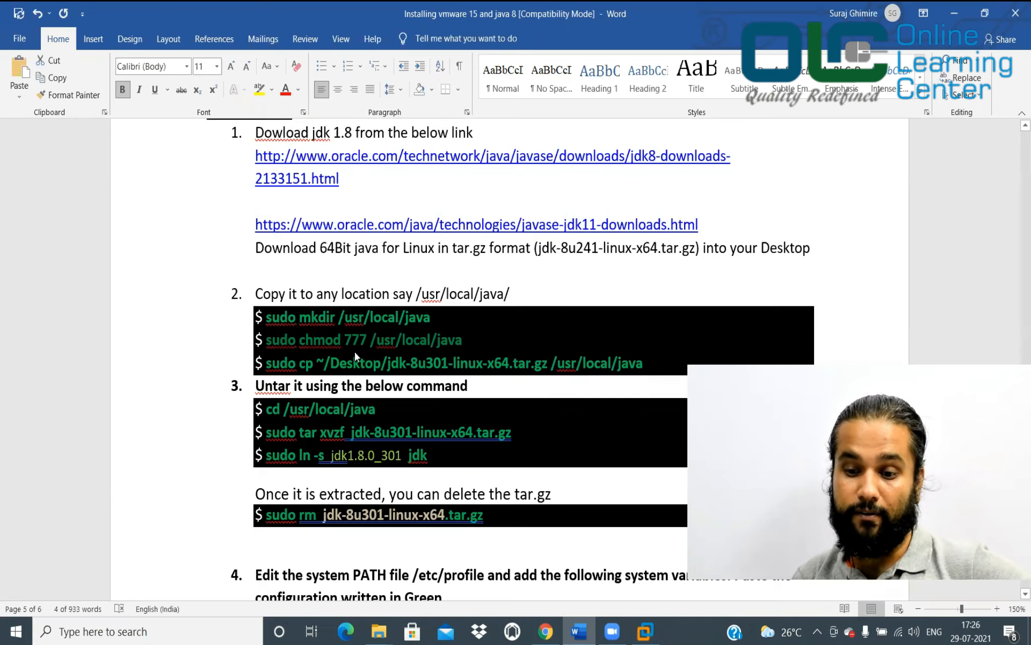
Run sudo cp to copy jdk-8u301-linux-x64.tar.gz from the Desktop into /usr/local/java
click(291, 360)
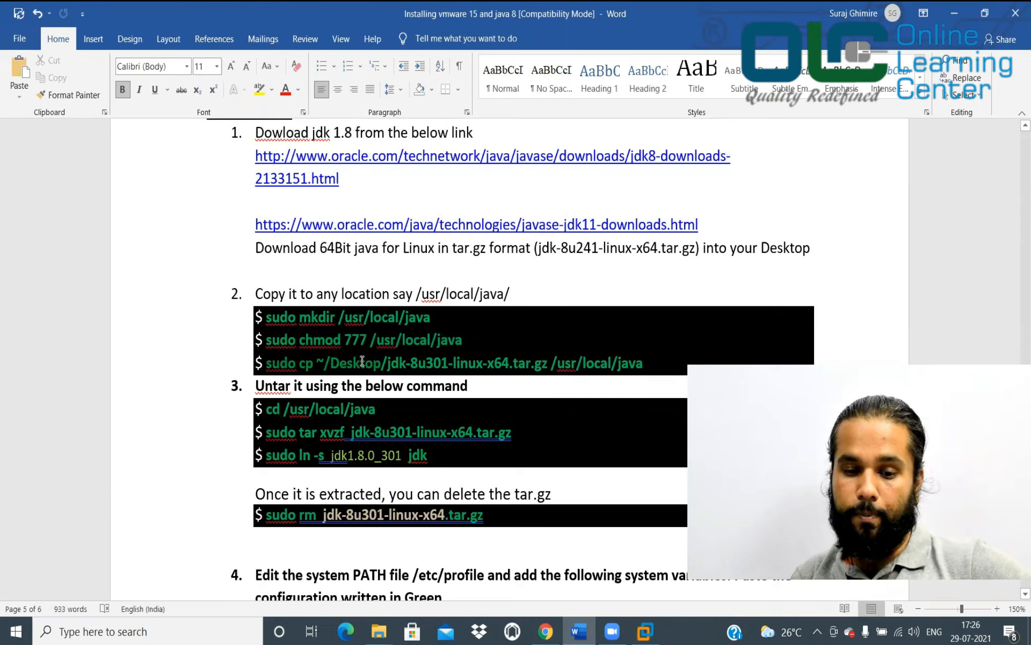
click(551, 361)
drag(388, 362, 549, 361)
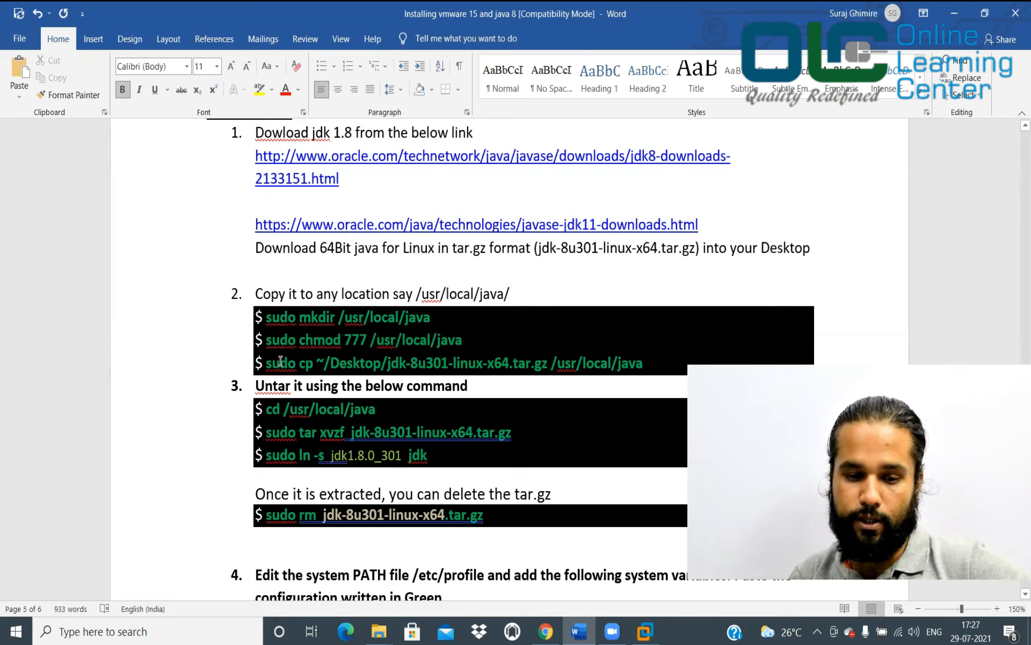
drag(445, 363, 645, 363)
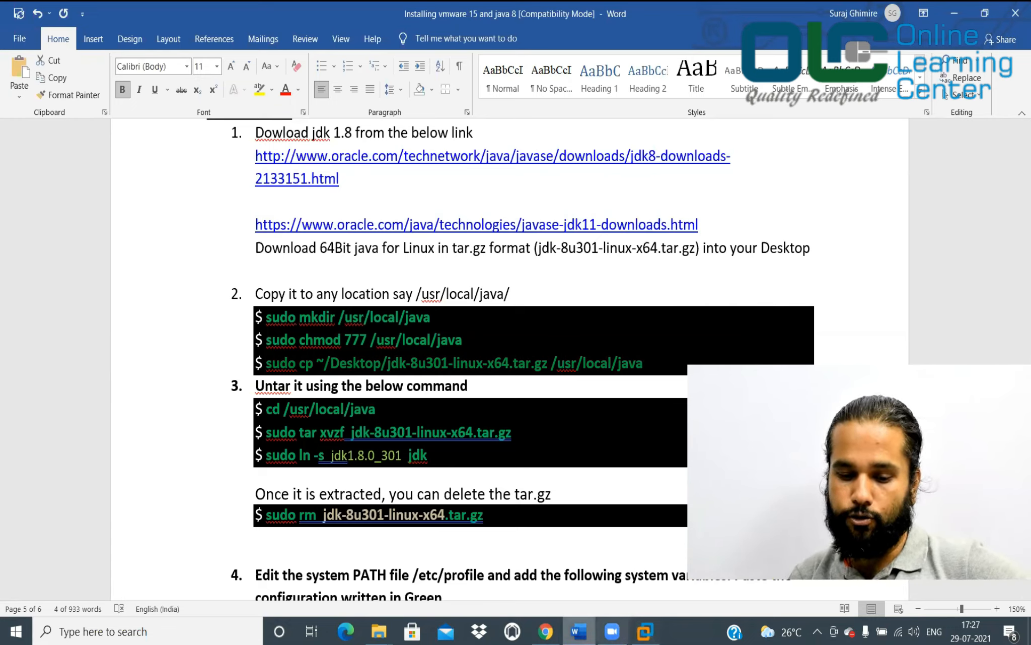
click(644, 632)
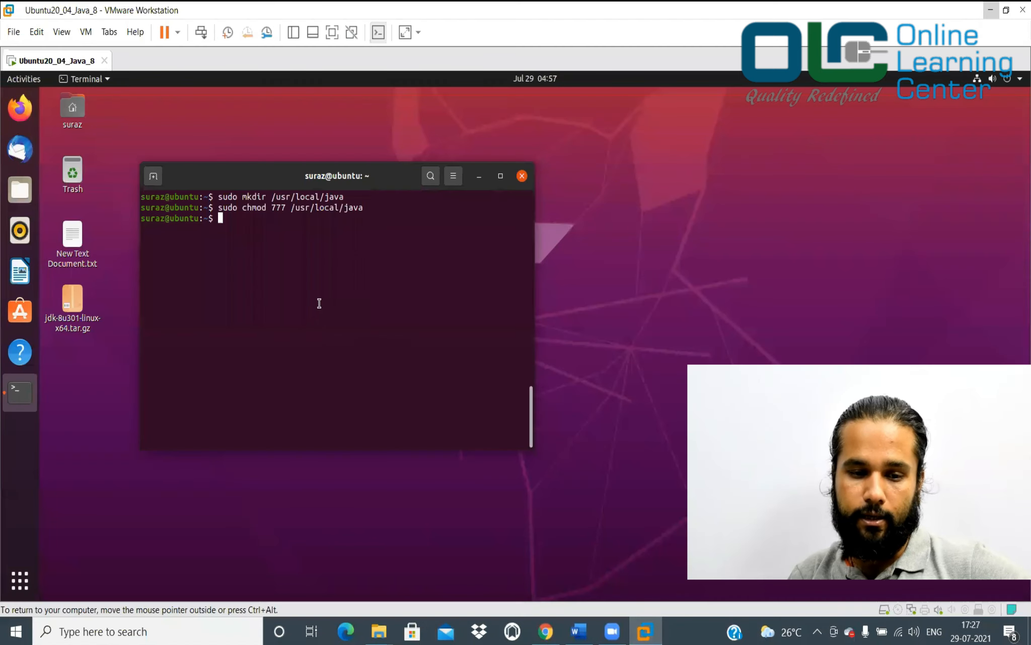
right_click(302, 287)
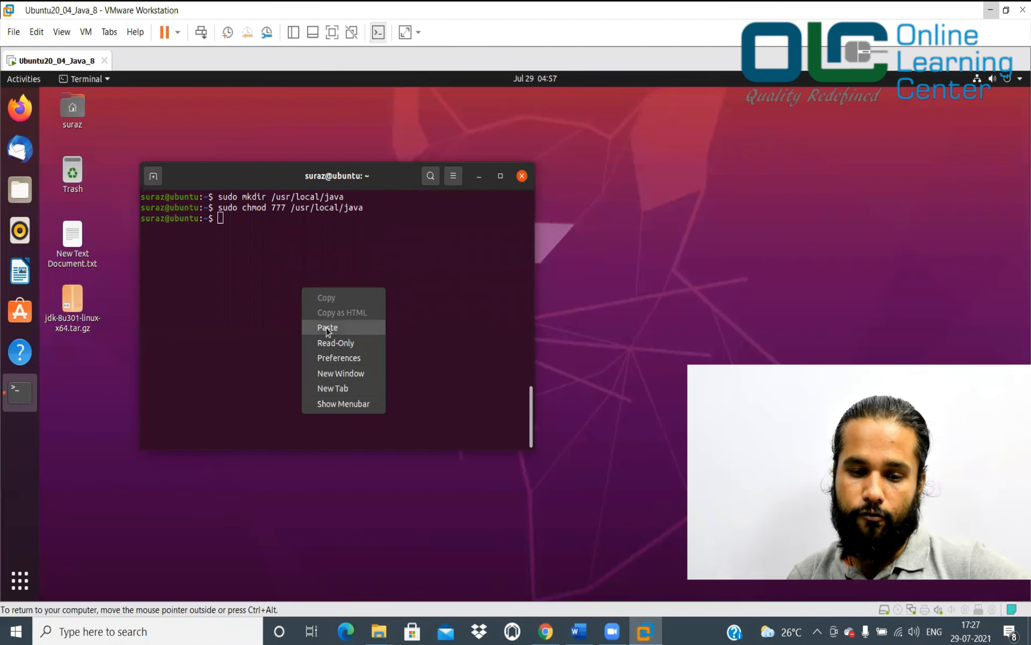
click(327, 328)
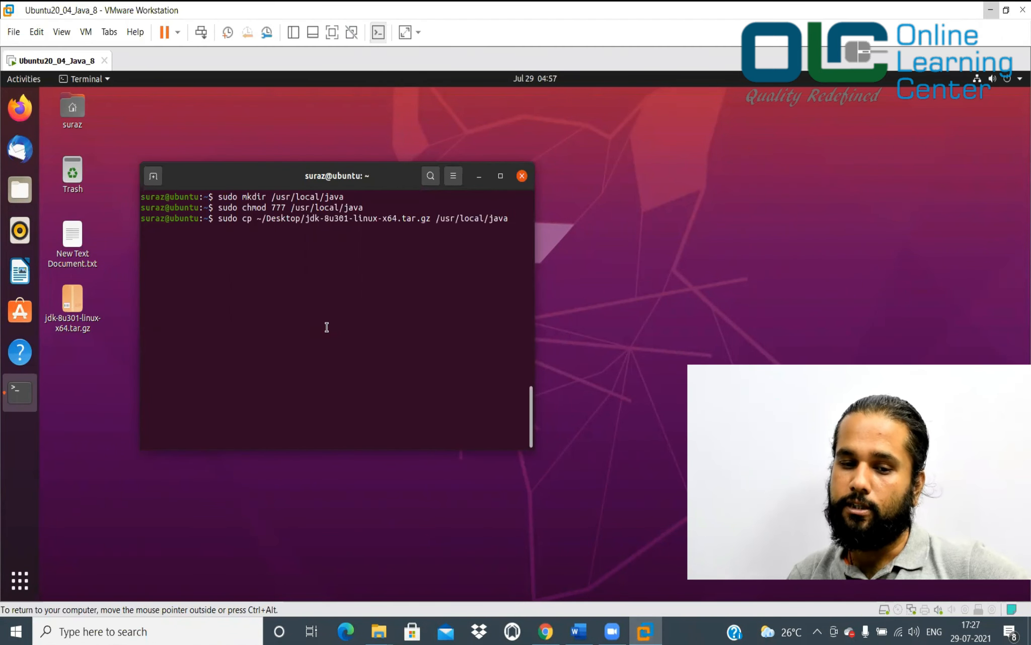
key(Return)
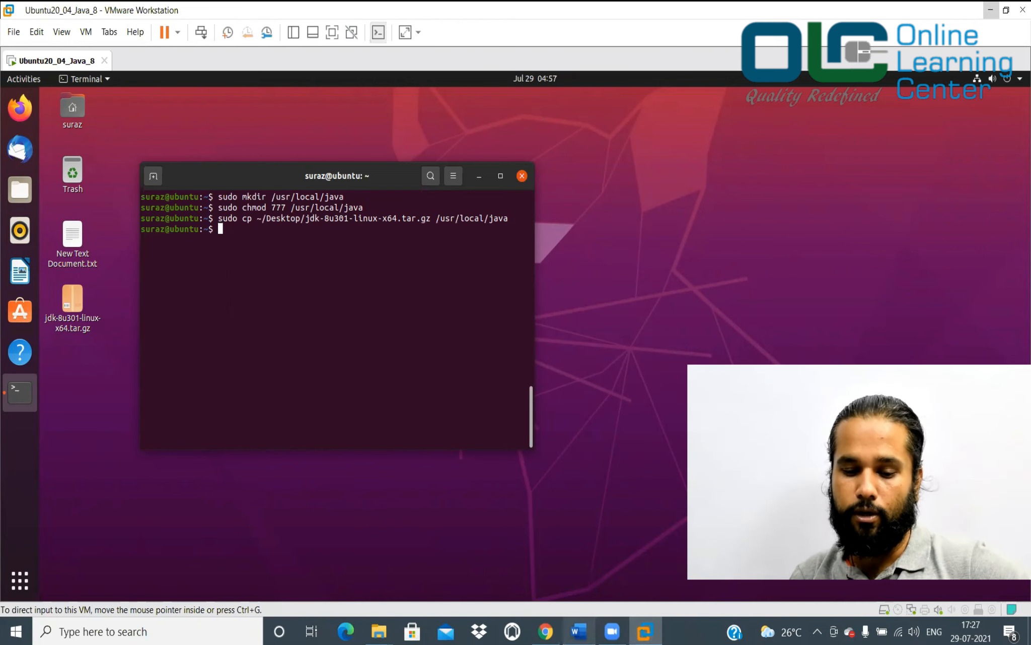
click(579, 631)
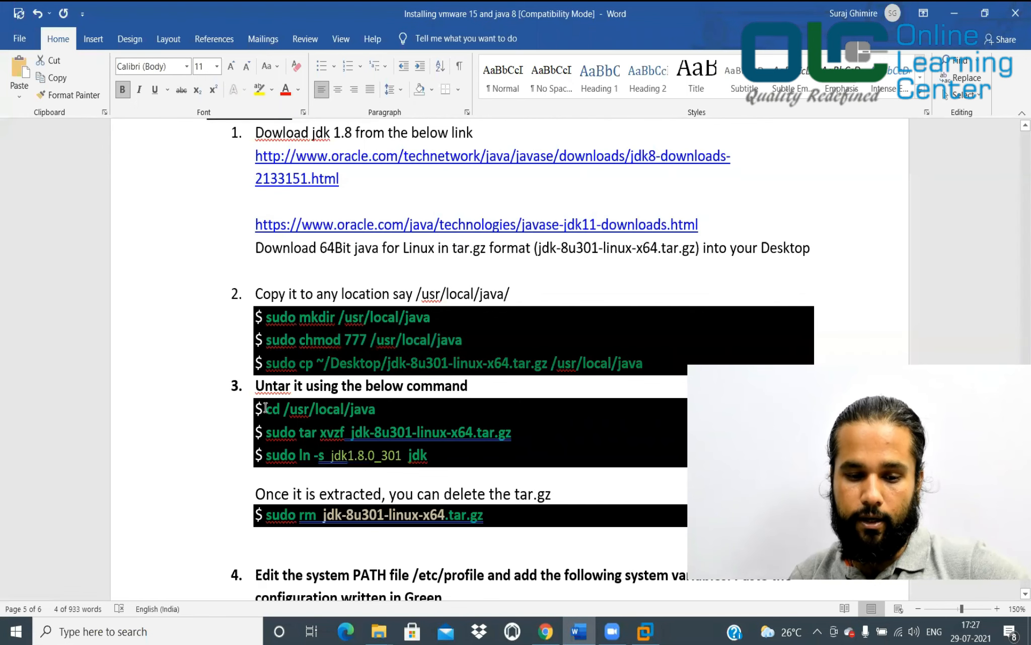
Change the terminal into /usr/local/java with cd
drag(278, 409, 377, 414)
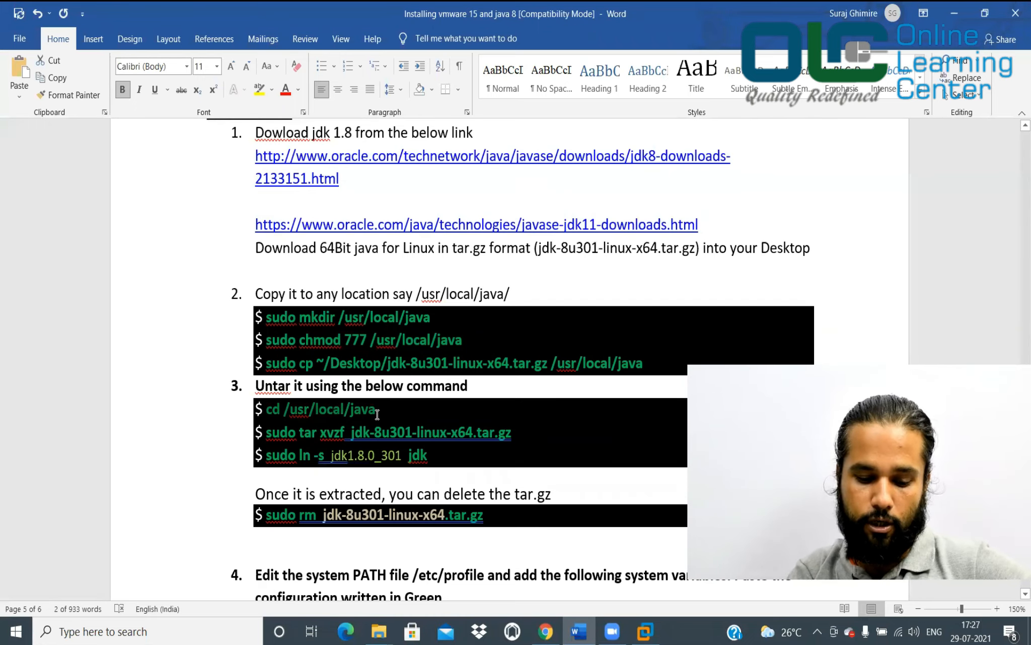
click(645, 631)
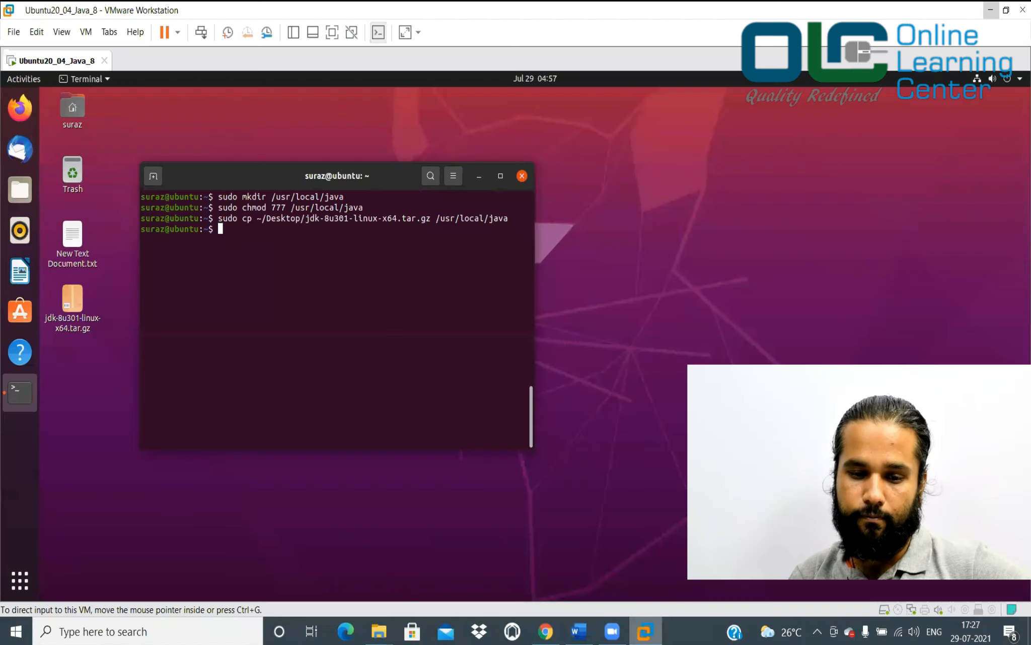
right_click(388, 291)
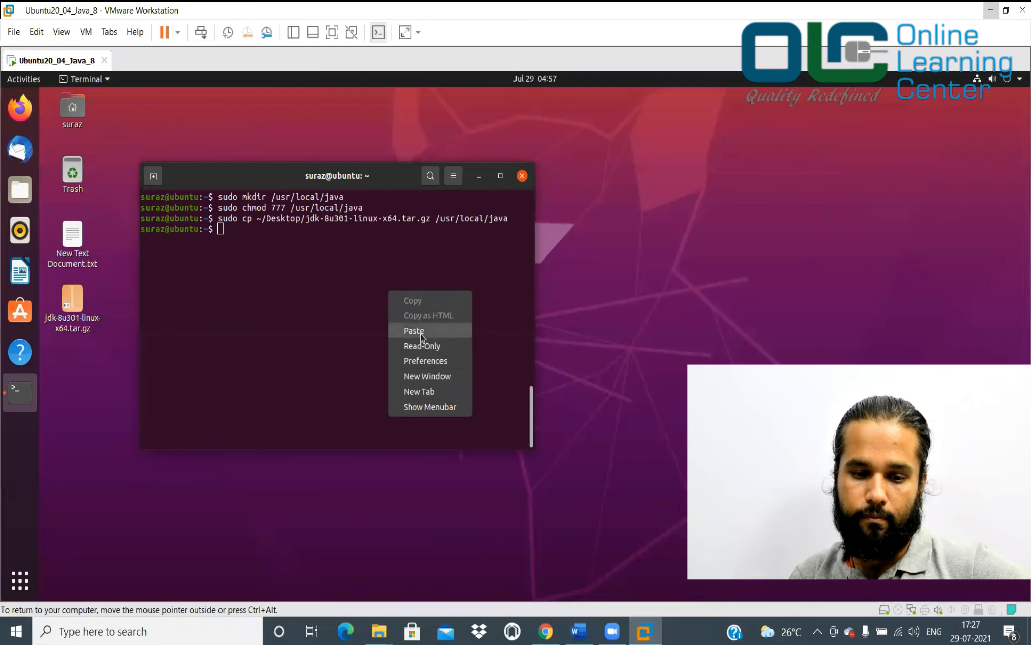
click(421, 331)
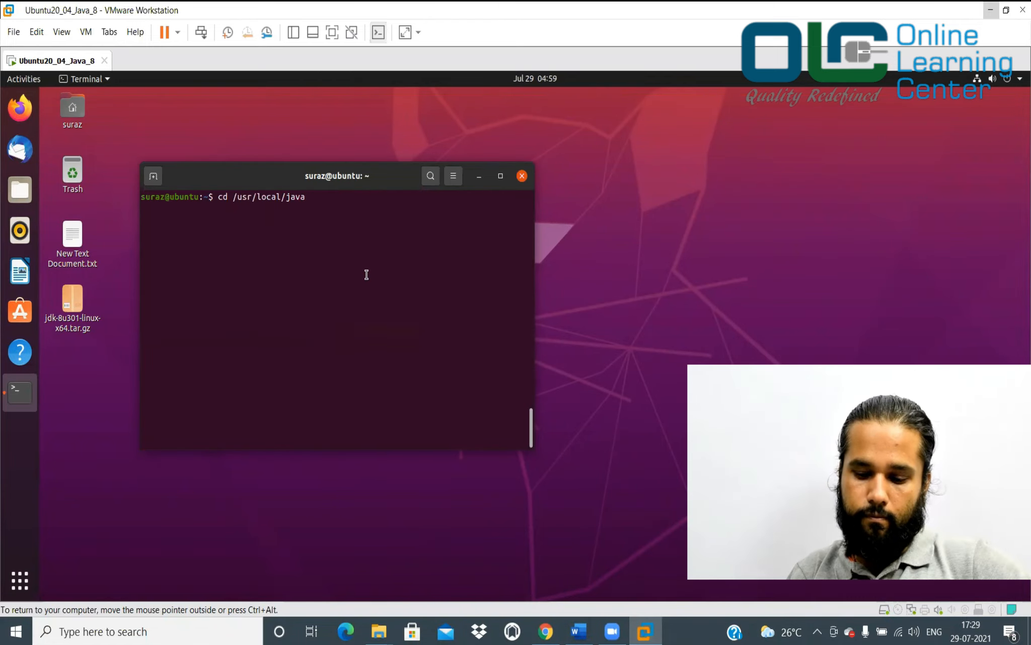
key(Return)
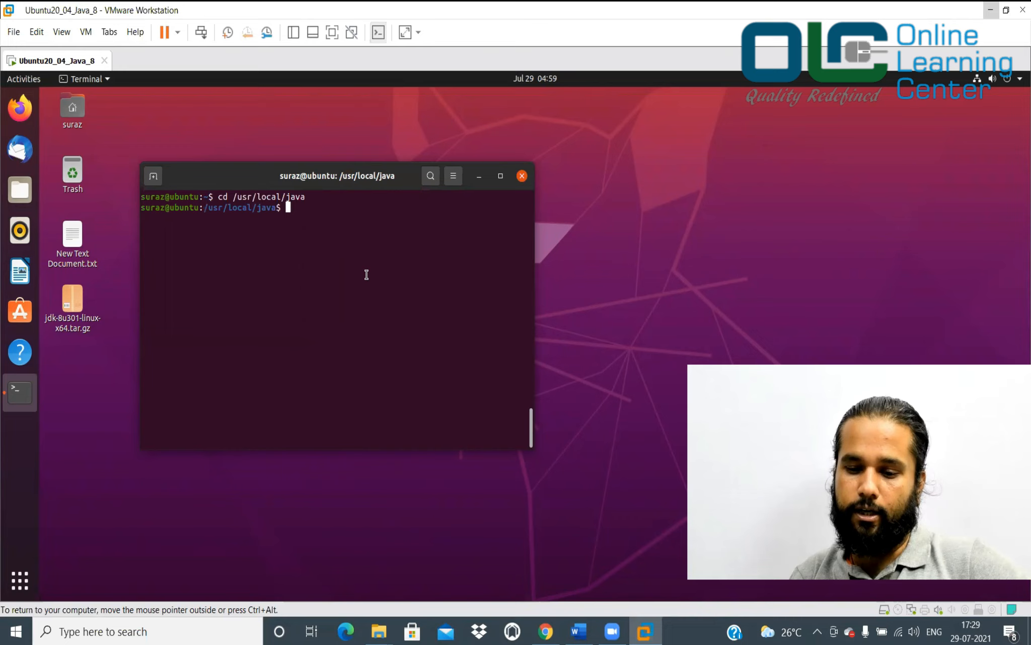
click(579, 631)
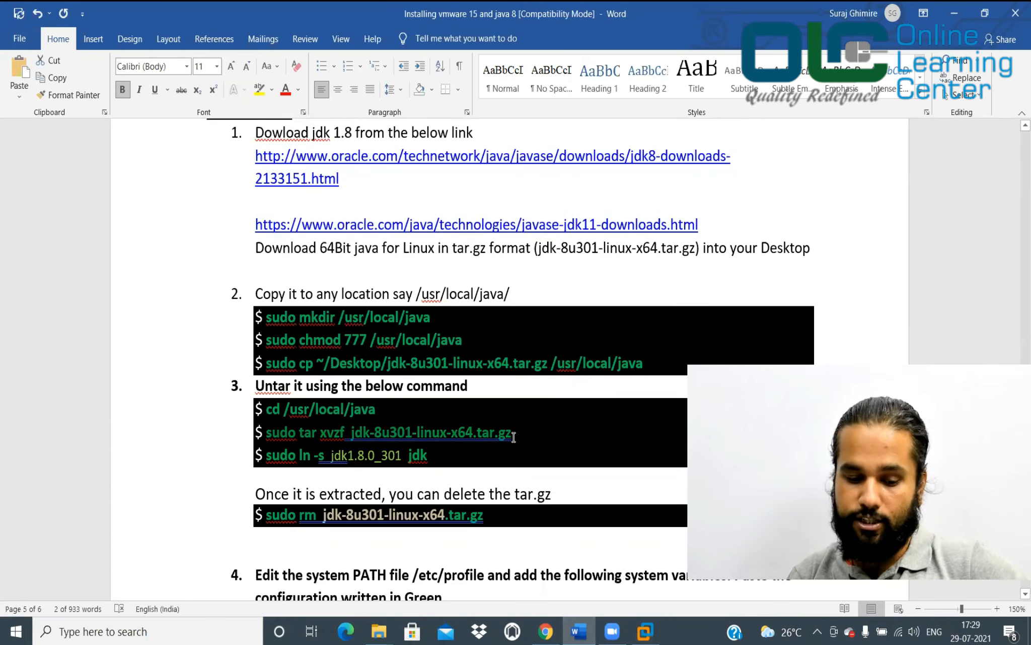
Extract the JDK archive with the tar xvzf command from the guide
key(ctrl+c)
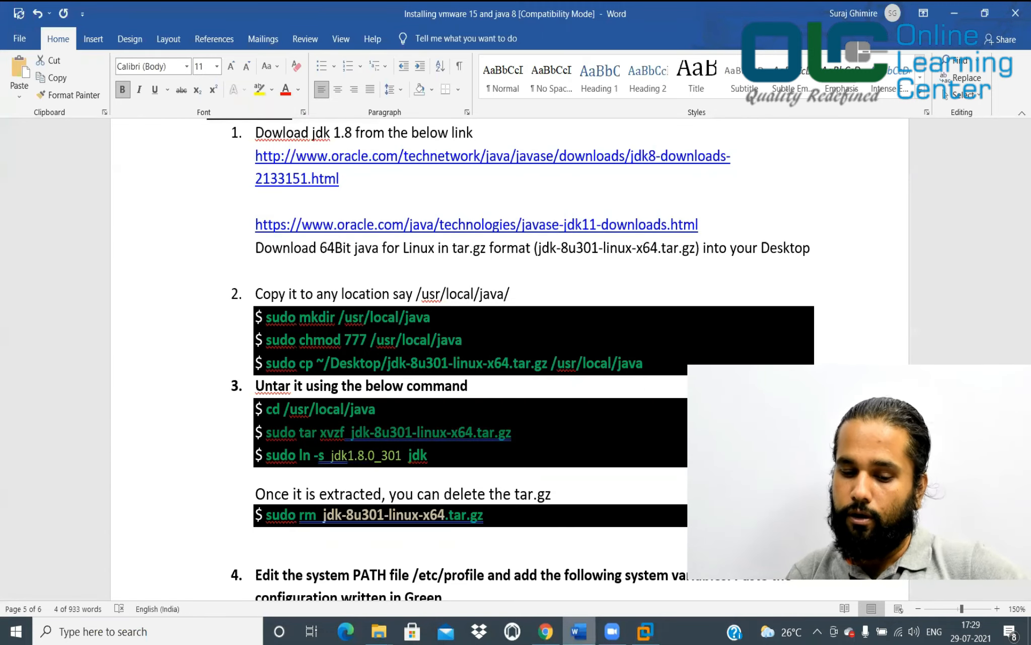
click(645, 631)
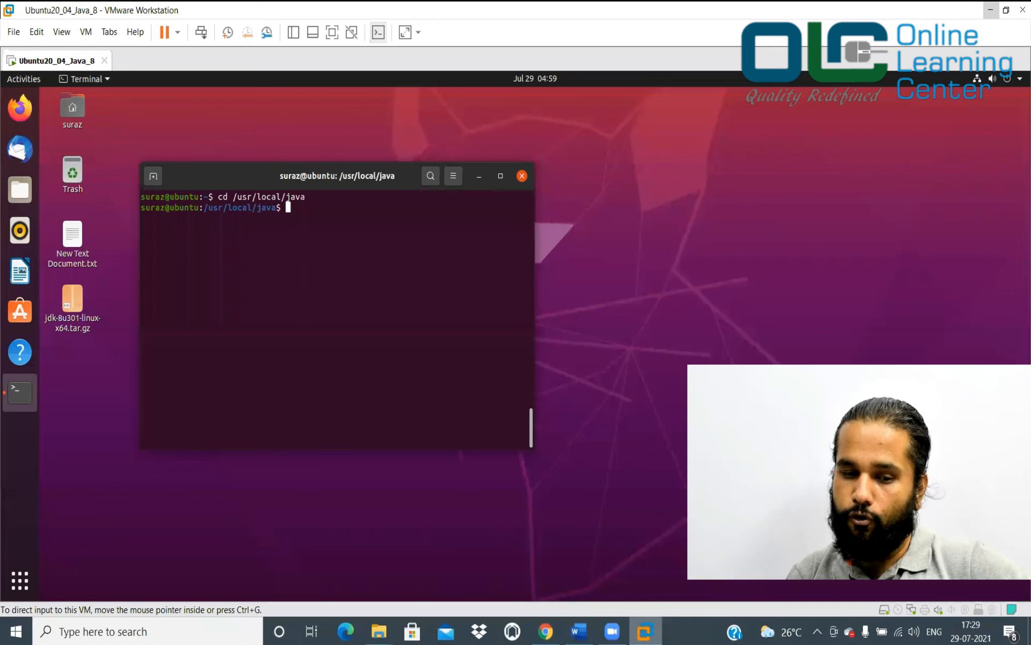
right_click(387, 303)
click(412, 344)
key(Return)
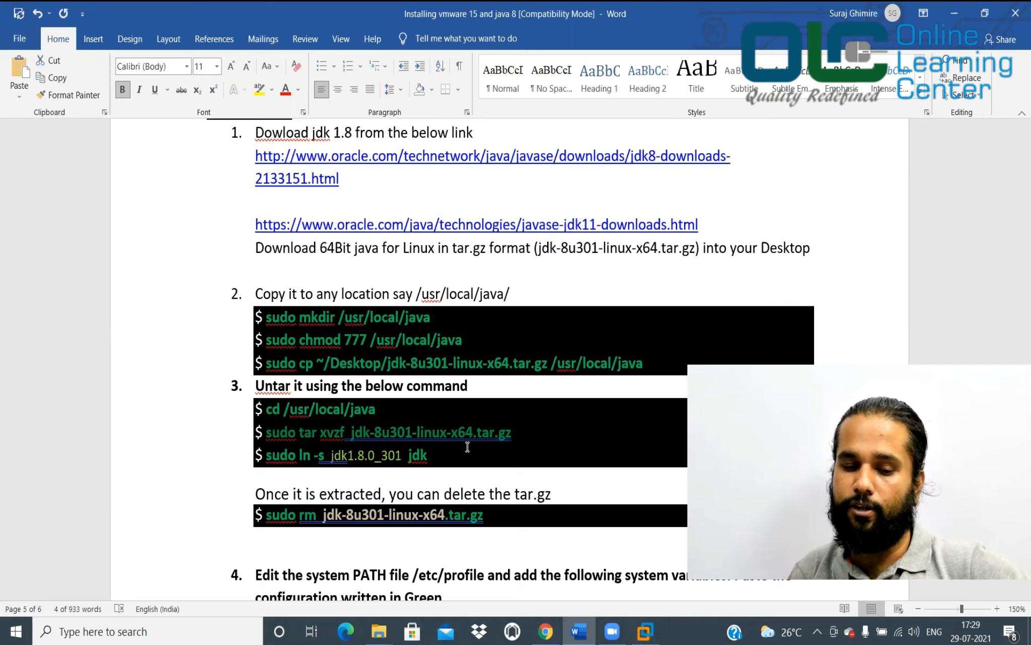
Create the jdk link with sudo ln -s jdk1.8.0_301 jdk
click(348, 456)
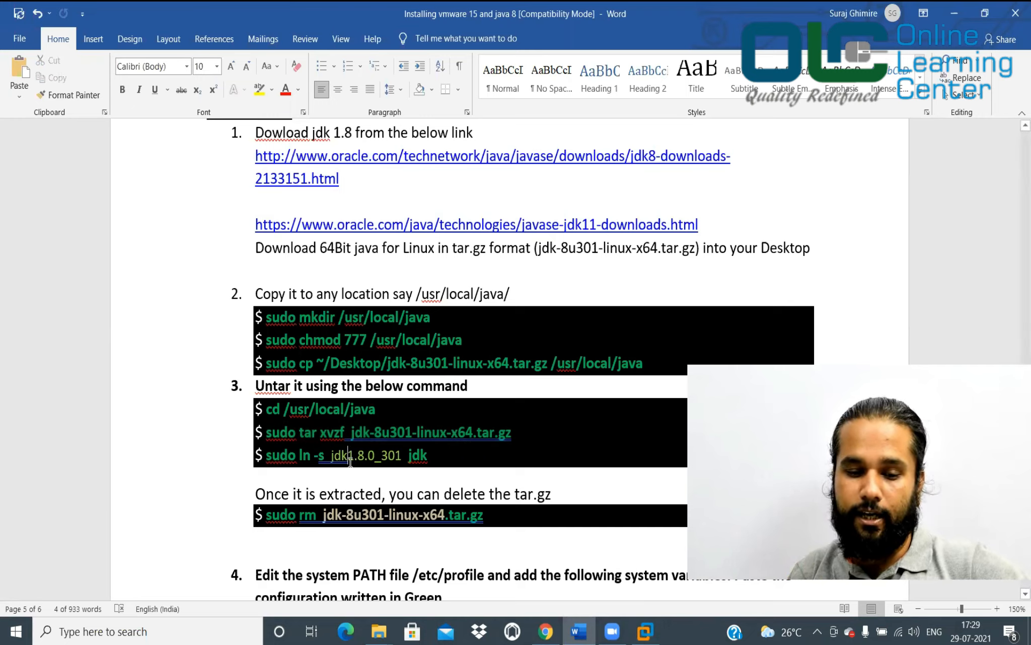
drag(267, 456, 433, 455)
key(alt+Tab)
key(ctrl+l)
right_click(373, 328)
click(398, 364)
key(Return)
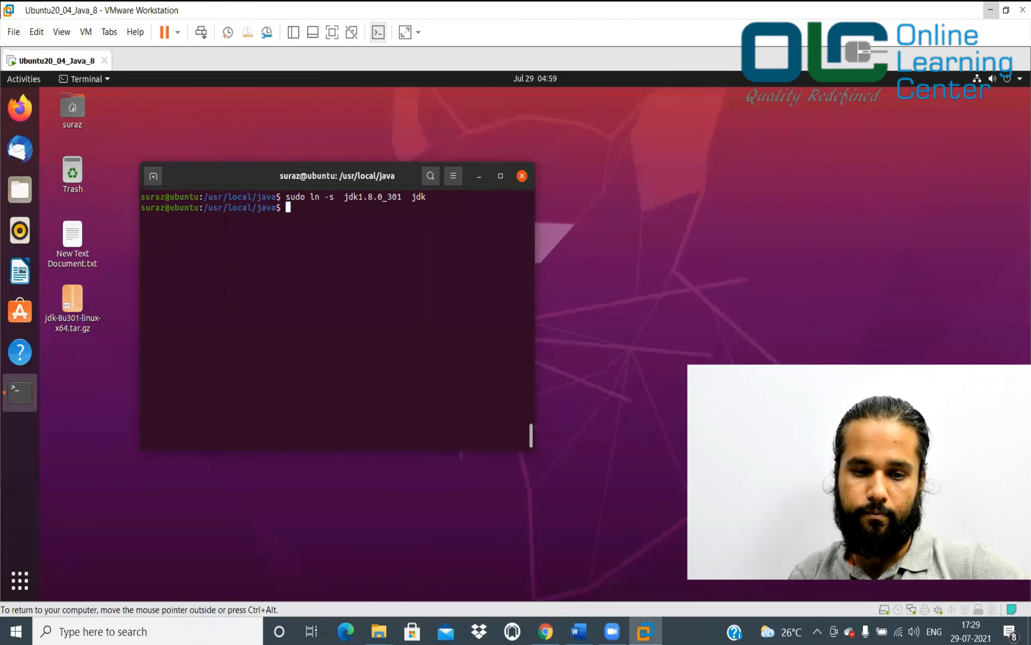
List /usr/local/java with ls and ls -ltr to check the jdk link target
text(ls)
key(Return)
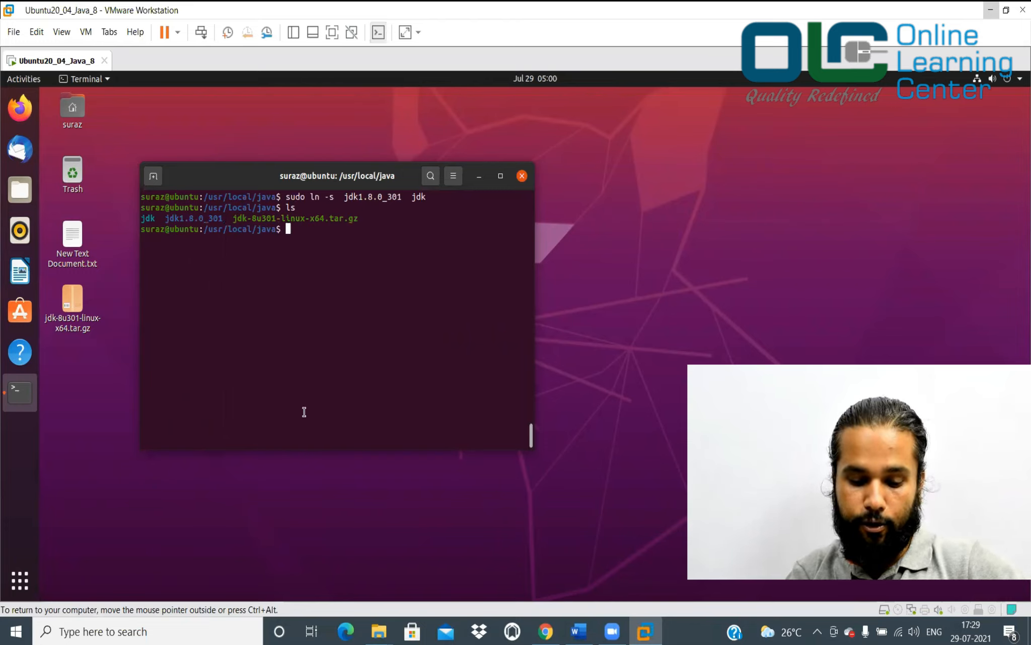
text(ls -ltr)
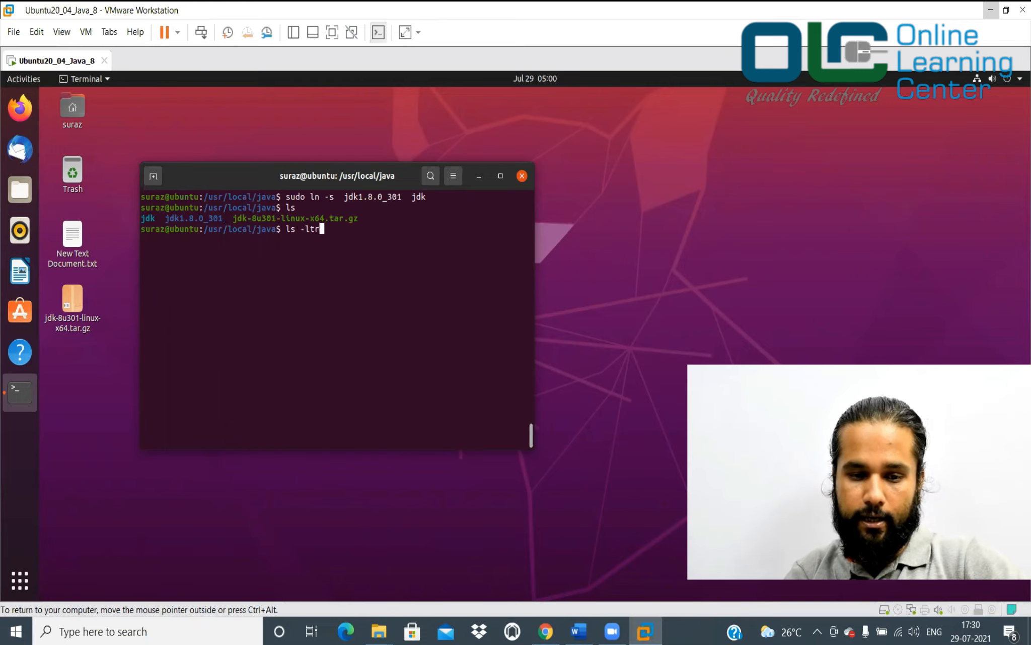
key(Return)
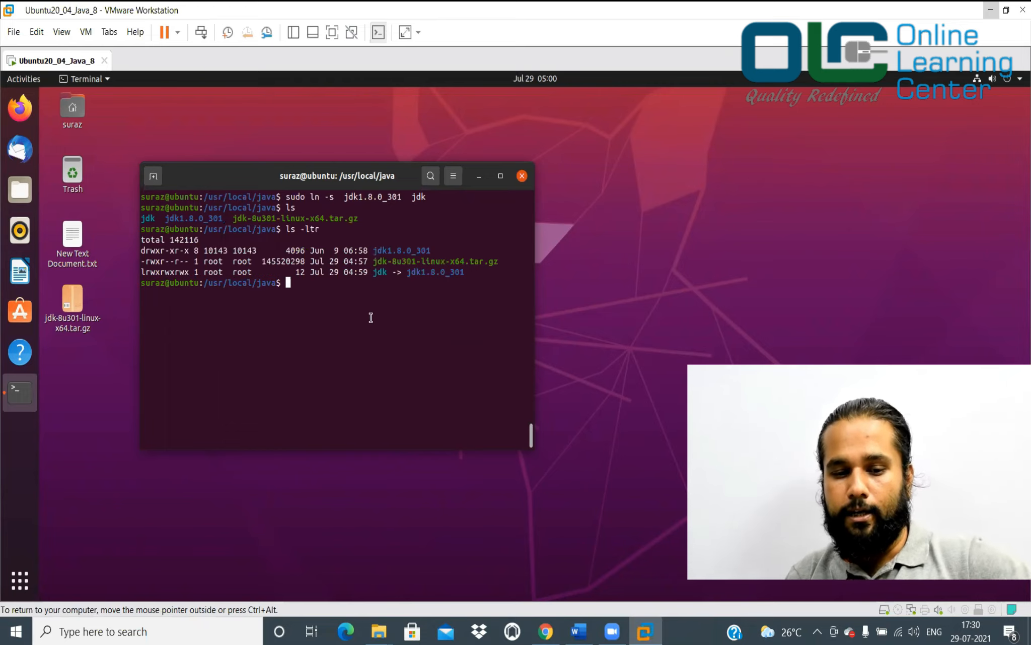
double_click(380, 272)
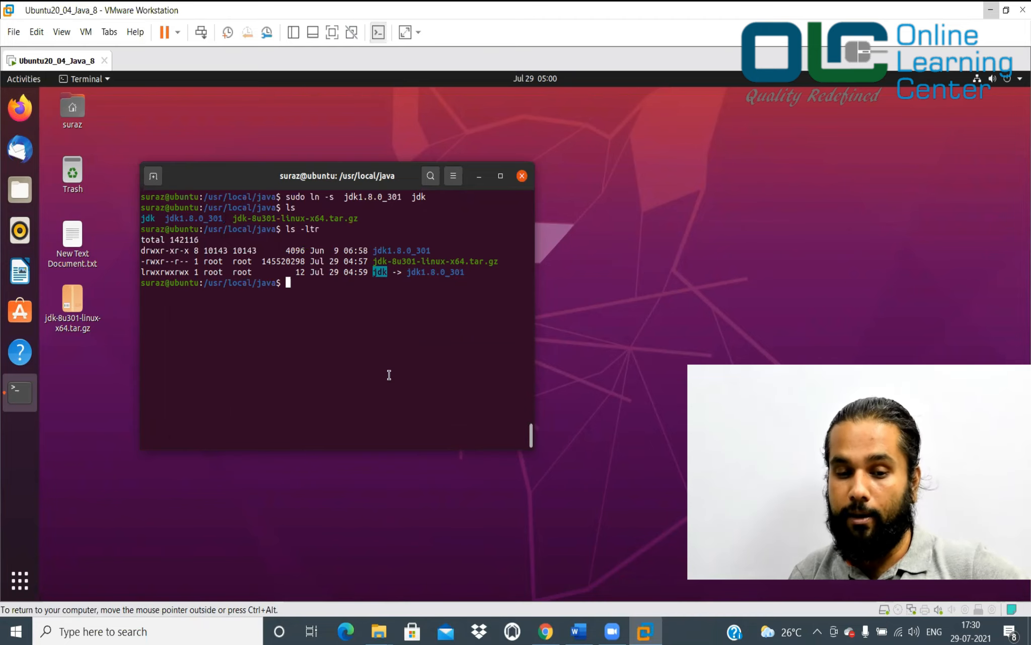
Delete jdk-8u301-linux-x64.tar.gz with sudo rm and run ls to confirm it's gone
click(578, 631)
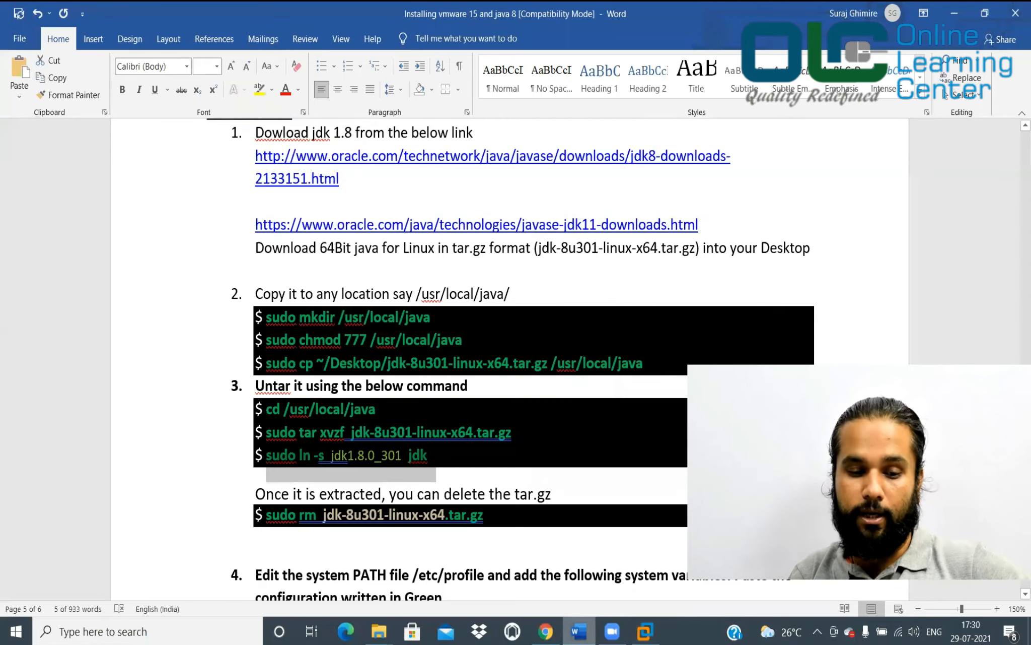
click(365, 512)
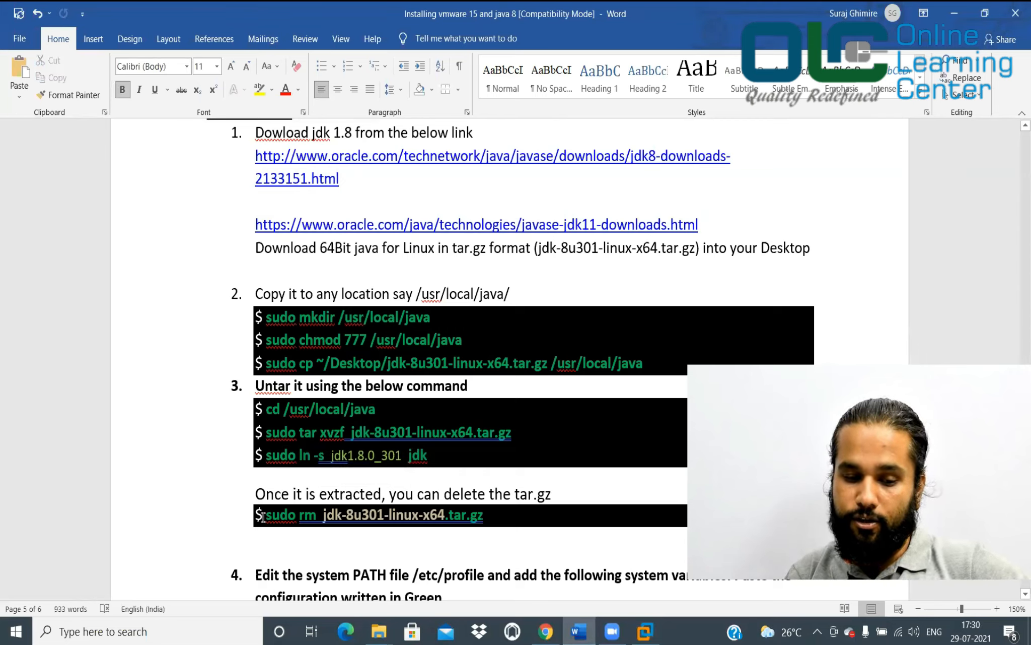
drag(266, 513, 488, 513)
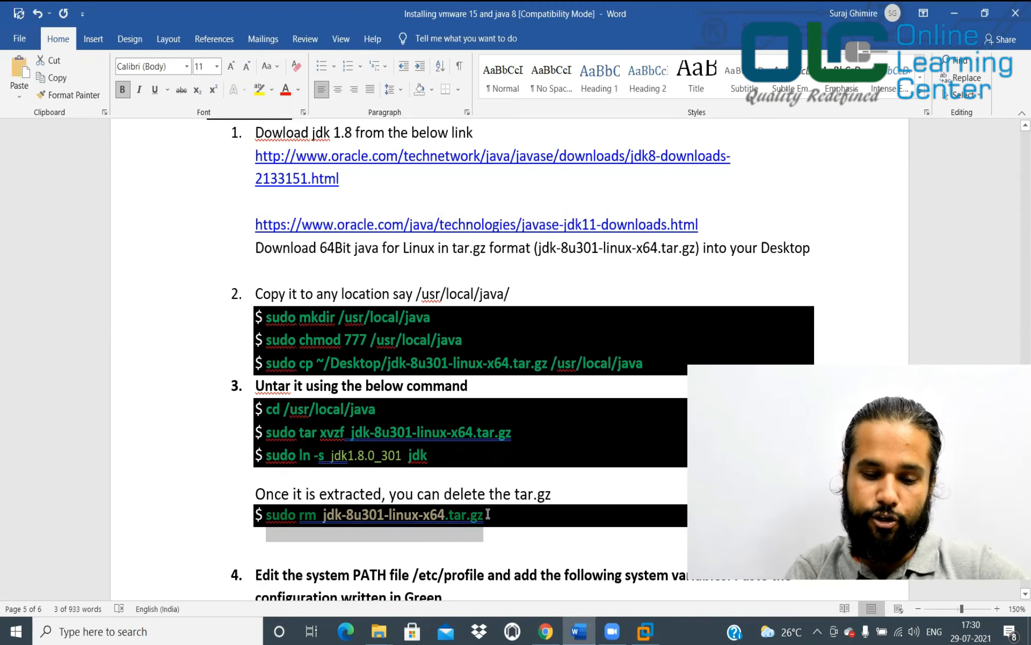
click(579, 631)
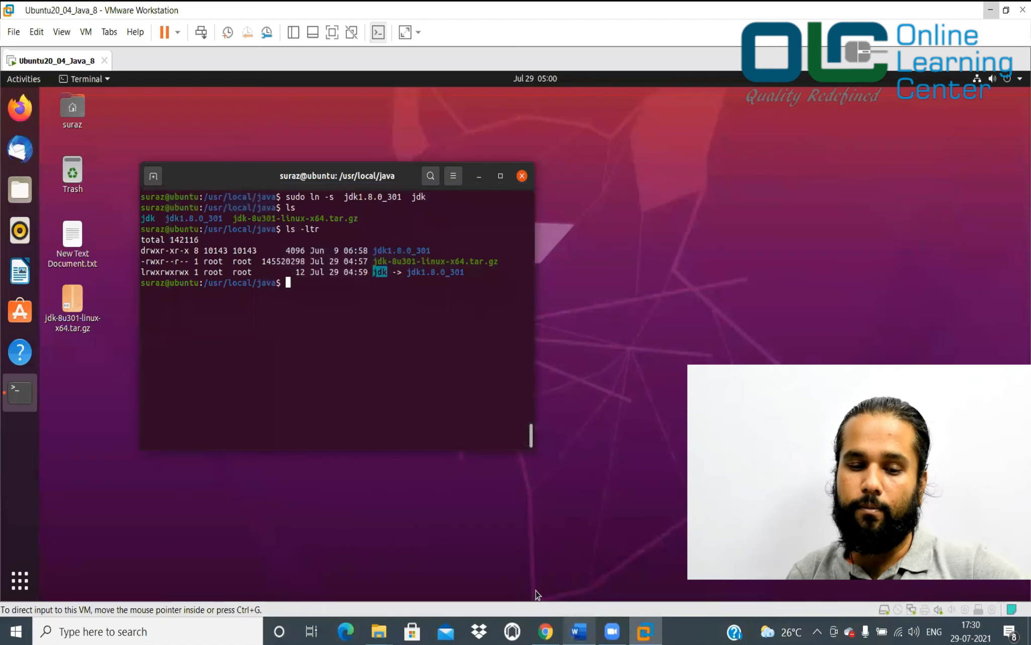
right_click(373, 313)
click(394, 349)
key(ctrl+l)
key(Return)
text(ls)
key(Return)
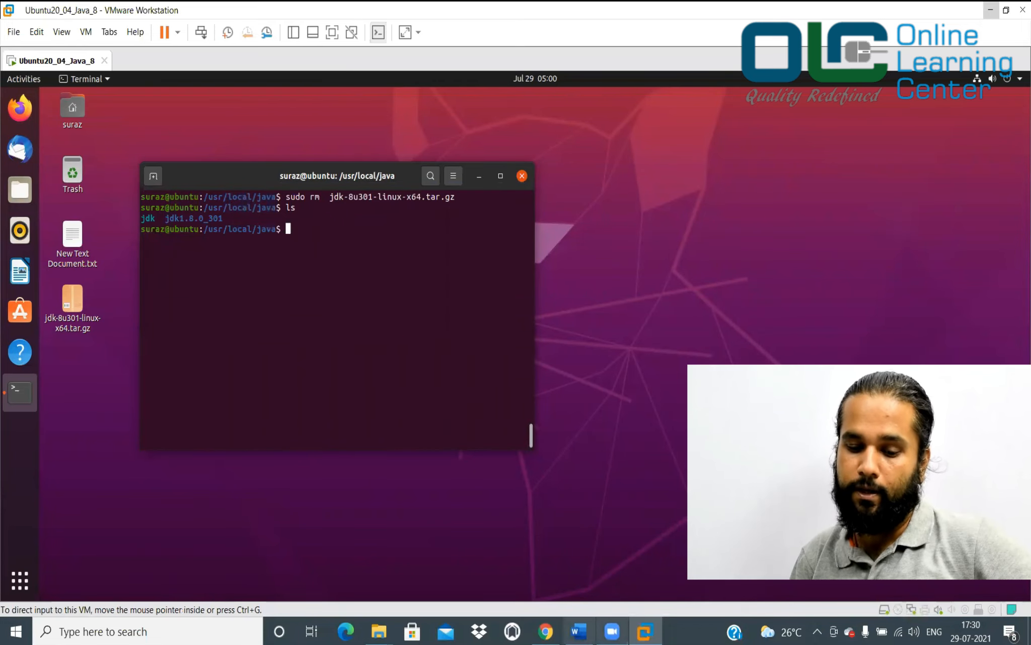
click(579, 631)
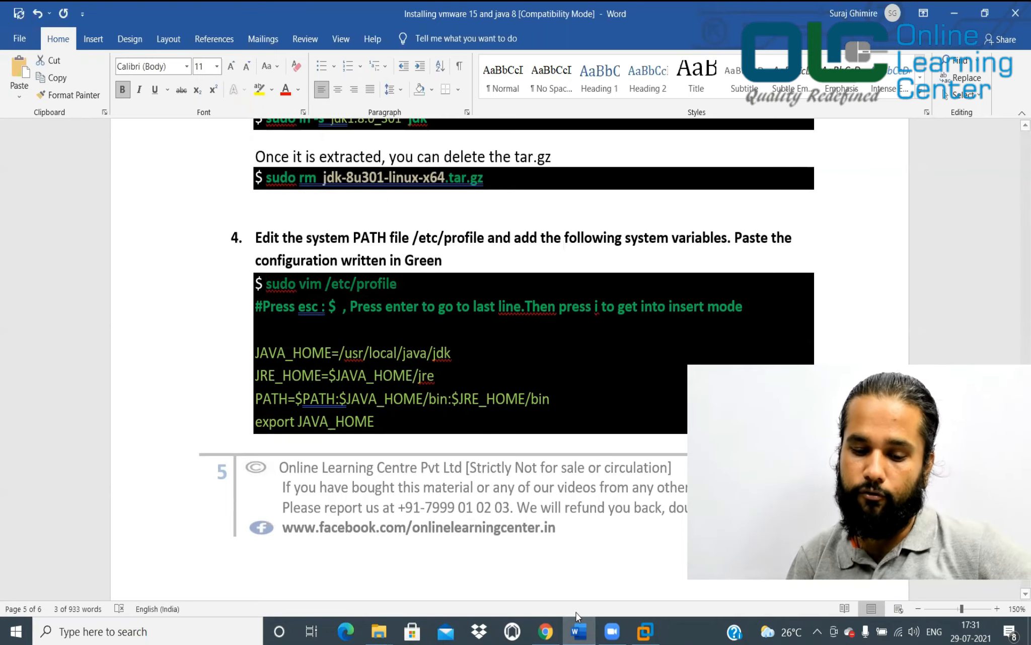
Open /etc/profile with sudo vim and start inserting on a new line at the end
key(alt+Tab)
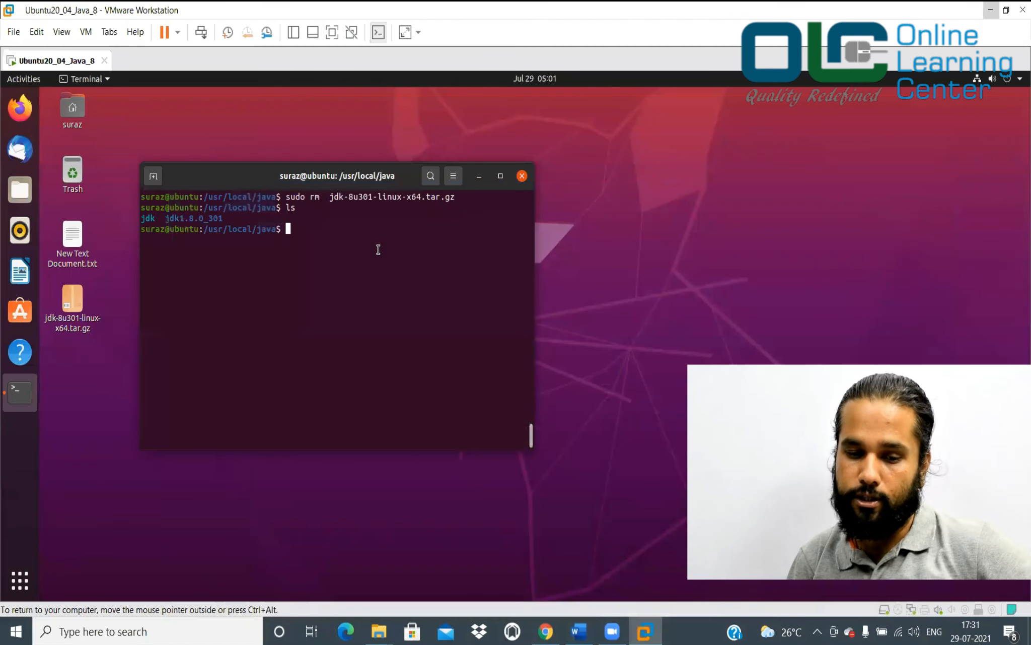
right_click(378, 249)
click(401, 291)
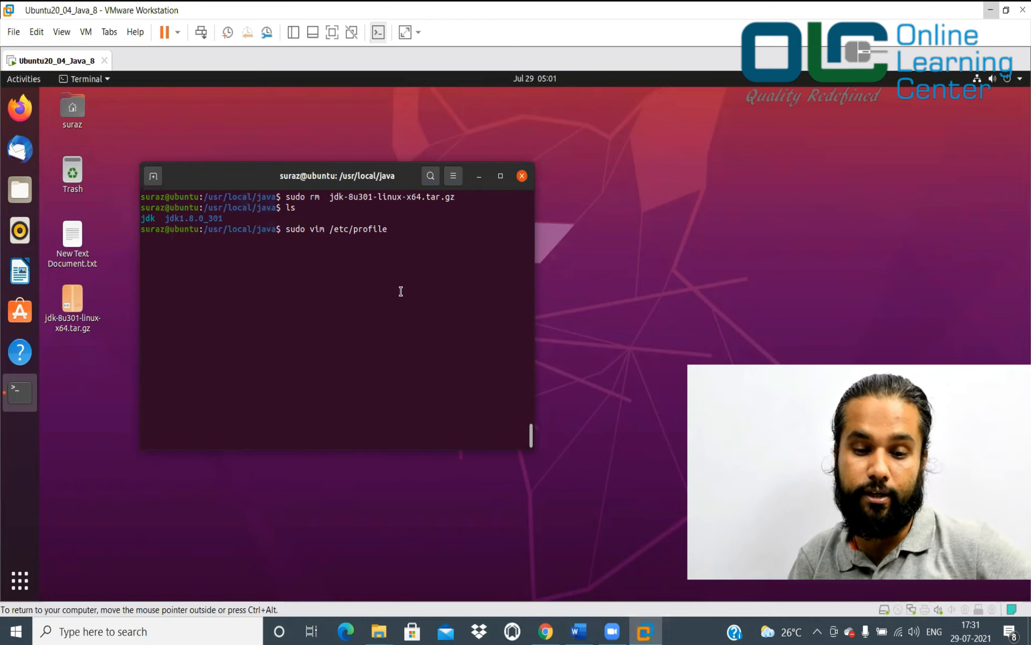
key(Return)
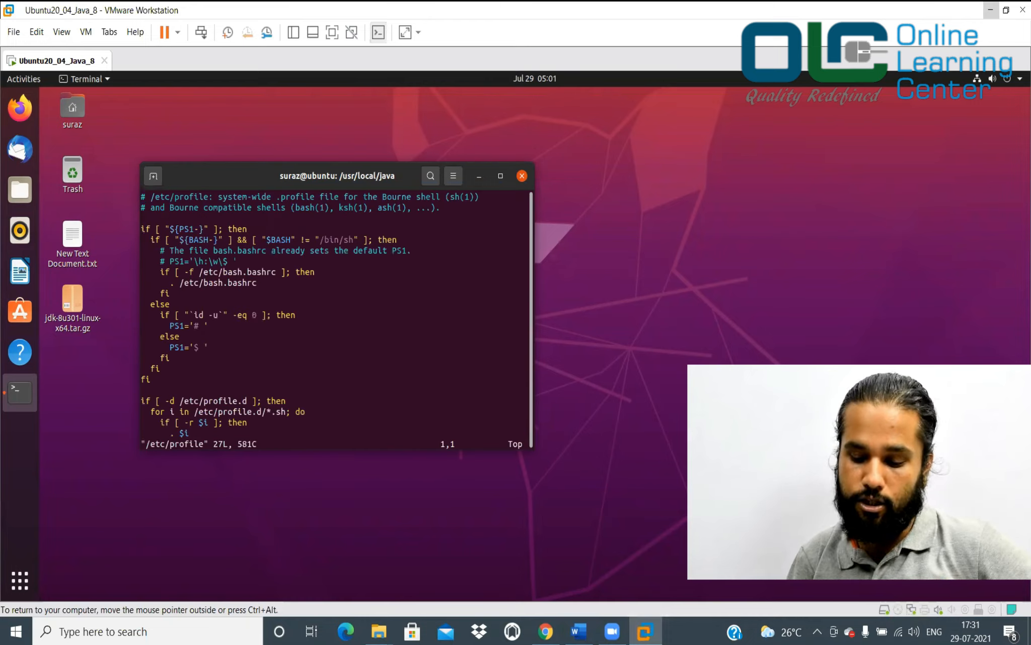
key(Down)
key(Down)
key(Down)
key(Down)
key(Down)
key(Down)
key(Down)
key(Down)
key(Down)
key(Down)
key(Down)
key(Down)
key(Down)
key(Down)
key(Down)
key(Down)
key(Down)
key(Down)
key(Down)
key(Down)
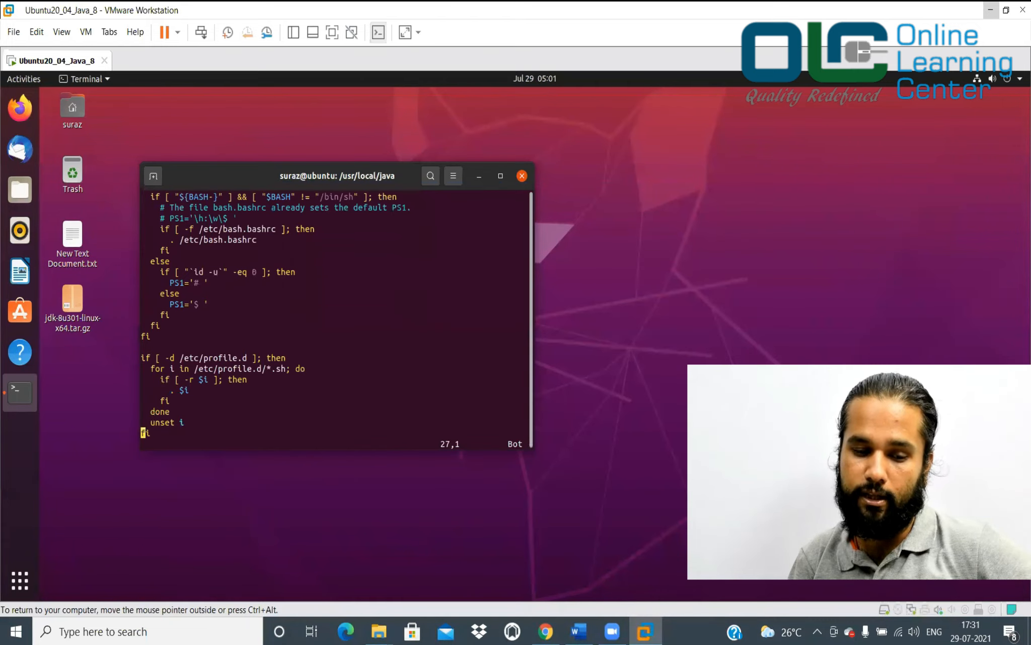
key(i)
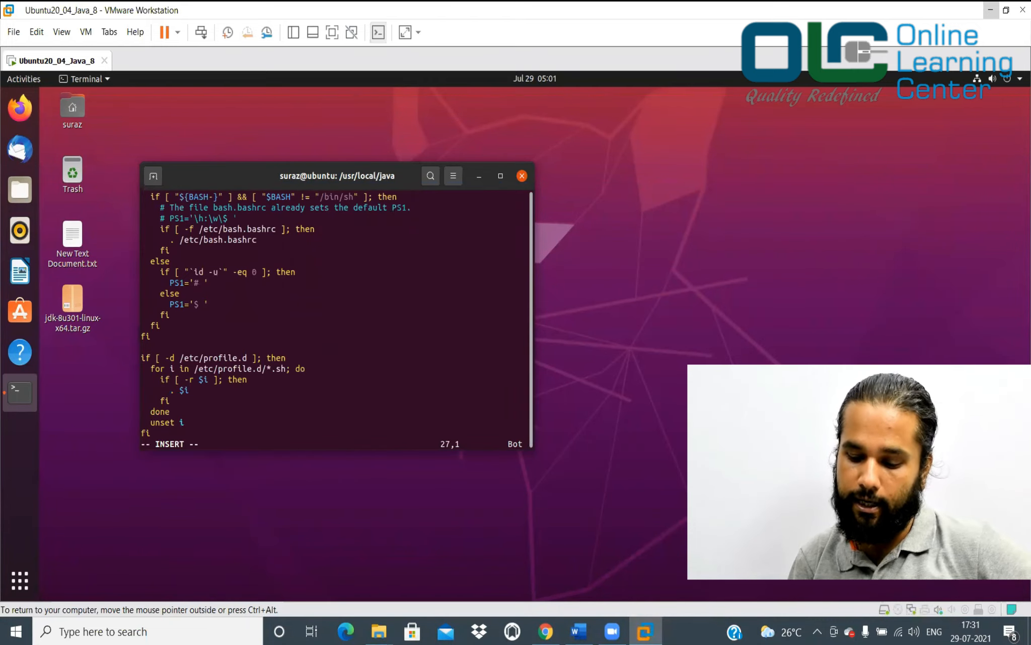
key(Right)
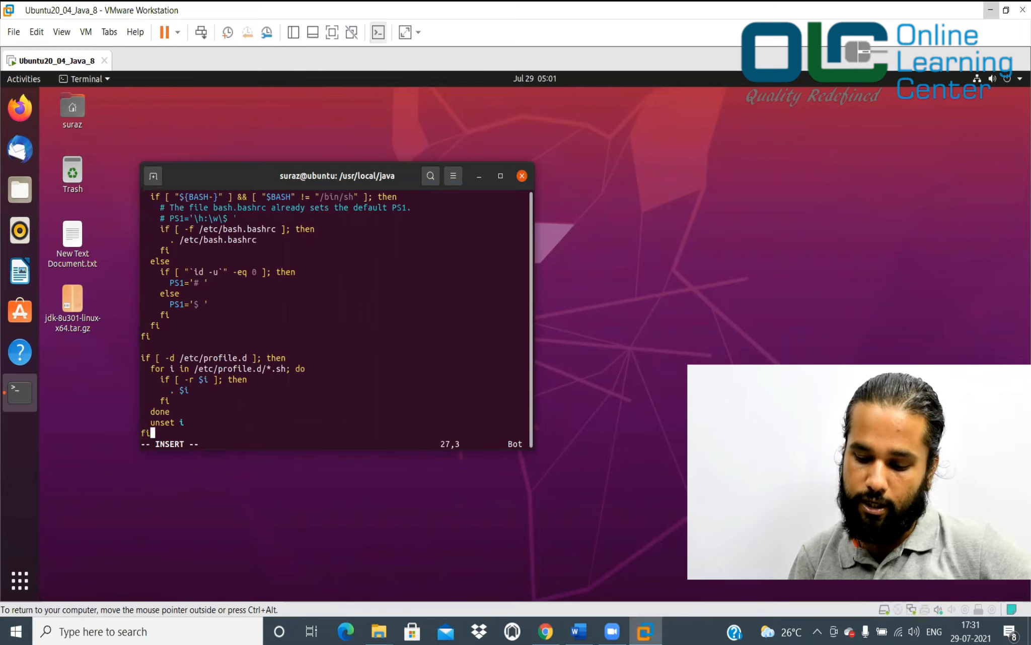
key(Return)
key(Return)
key(Return)
key(Return)
key(Return)
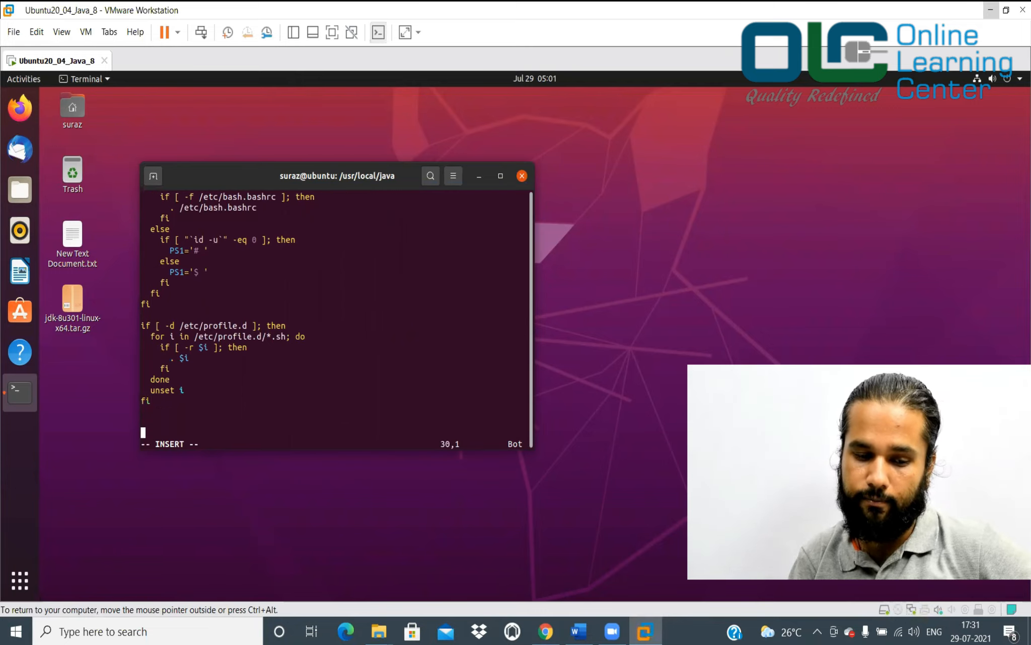
key(Up)
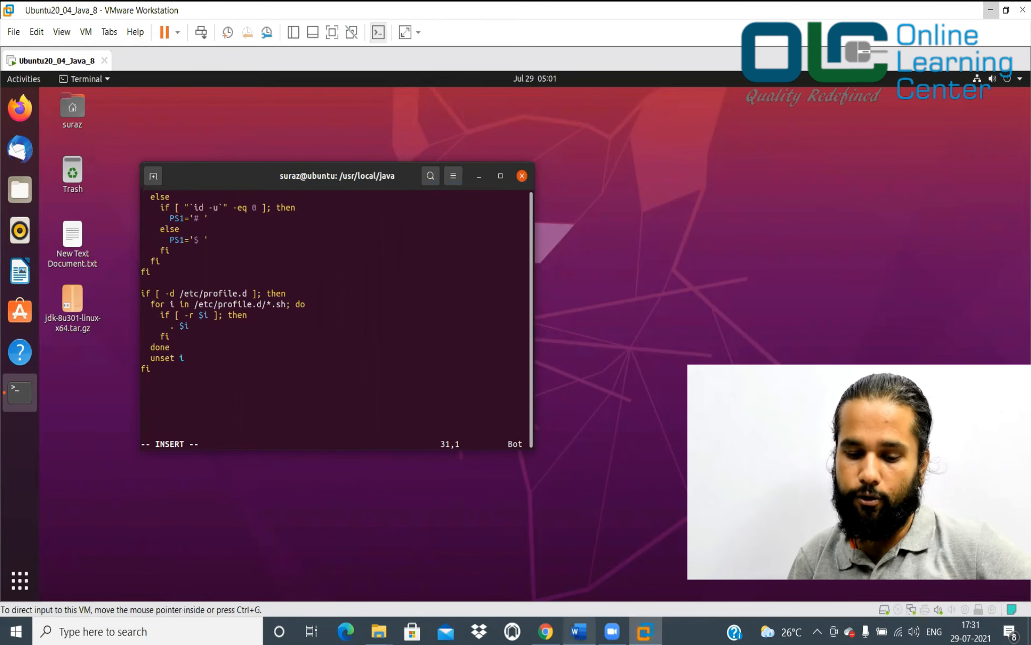
Paste the JAVA_HOME, JRE_HOME and PATH export lines and save with :wq
click(579, 631)
click(259, 345)
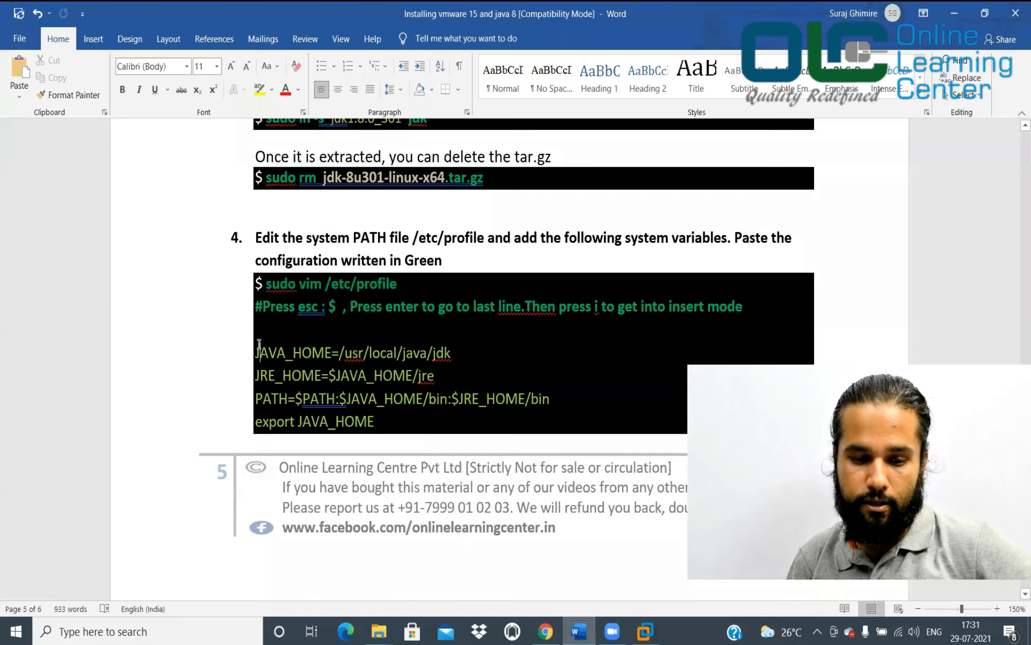
drag(255, 350, 361, 451)
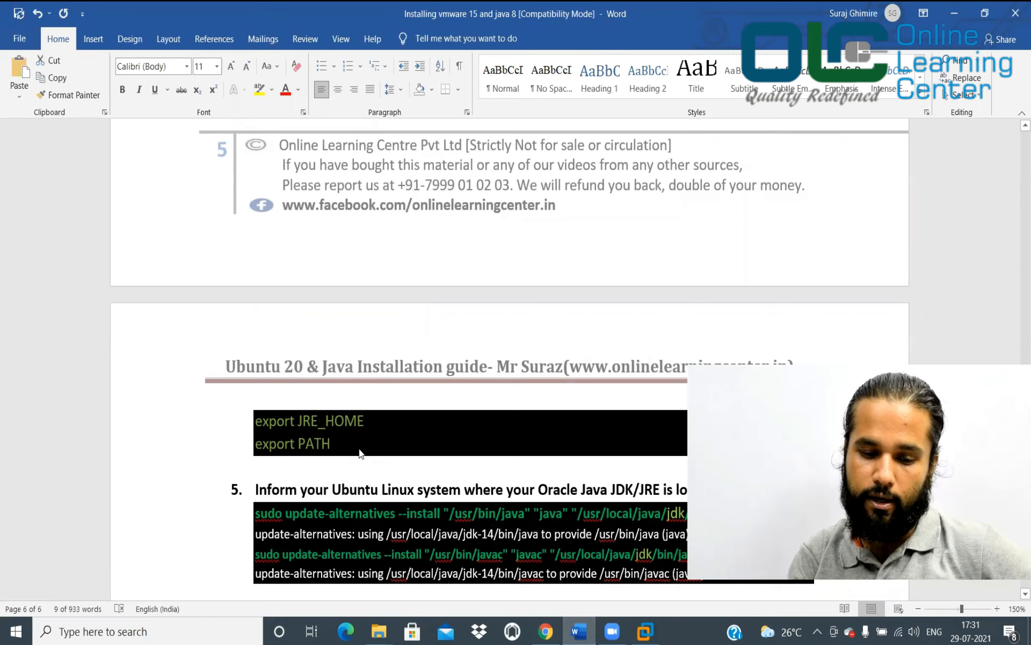
key(alt+Tab)
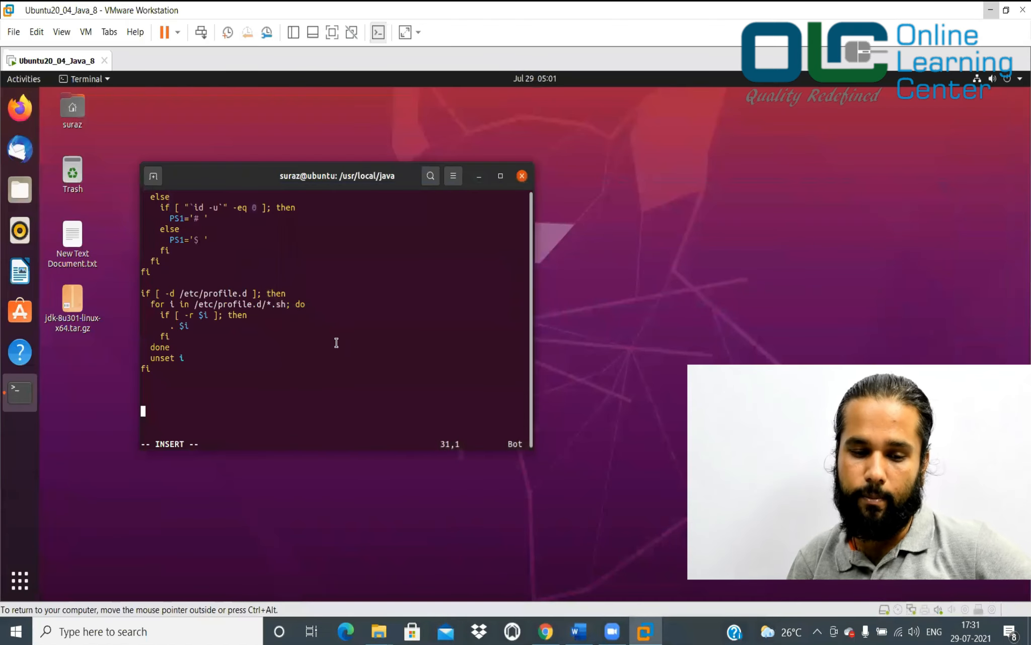
right_click(228, 392)
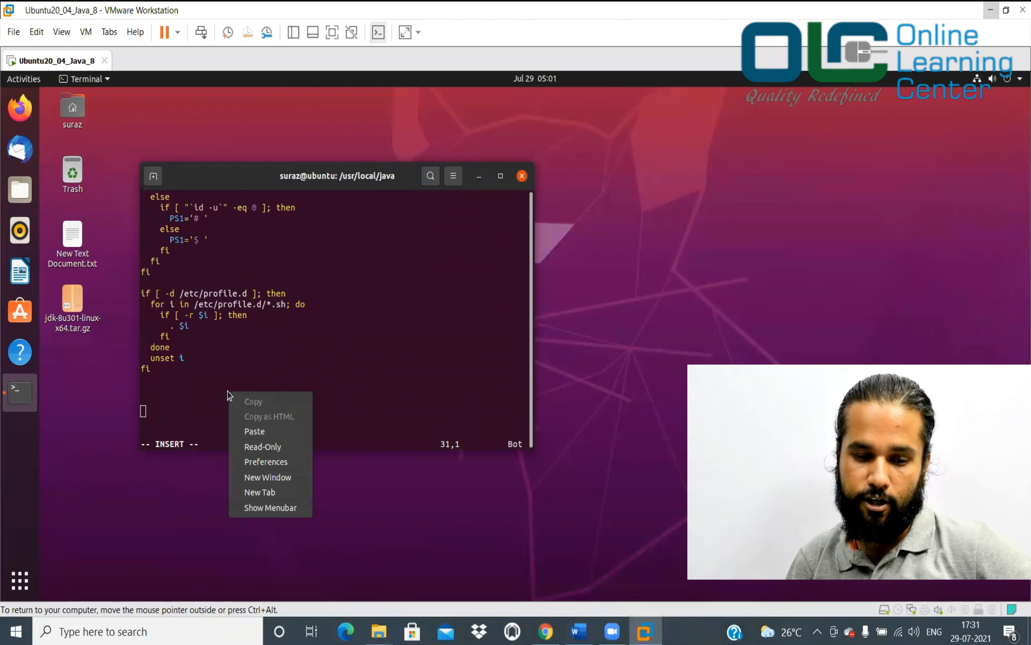
click(255, 431)
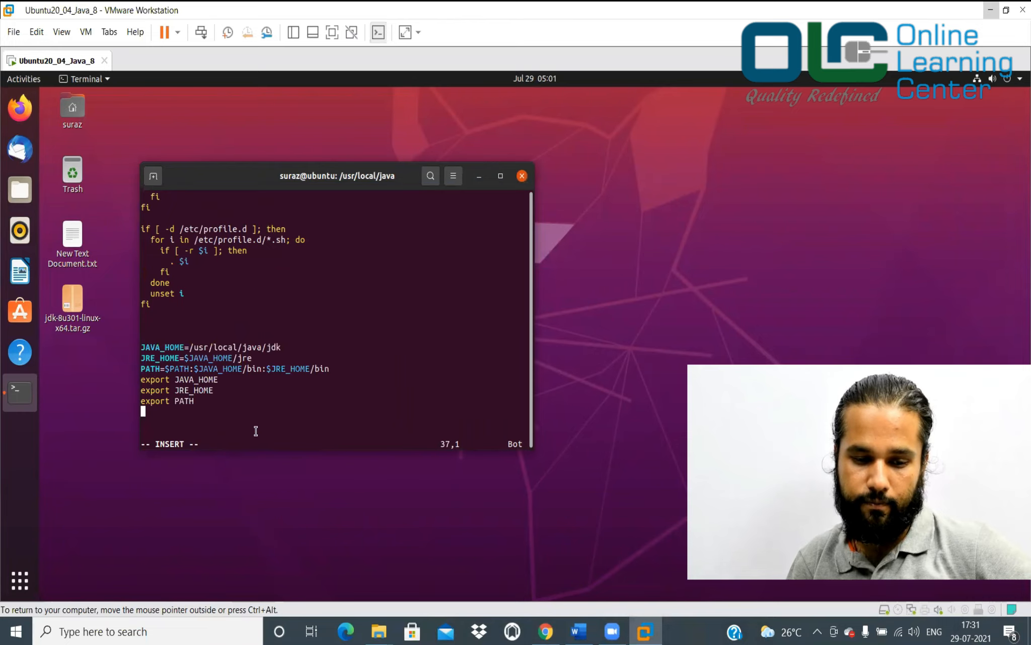
key(Escape)
text(:wq)
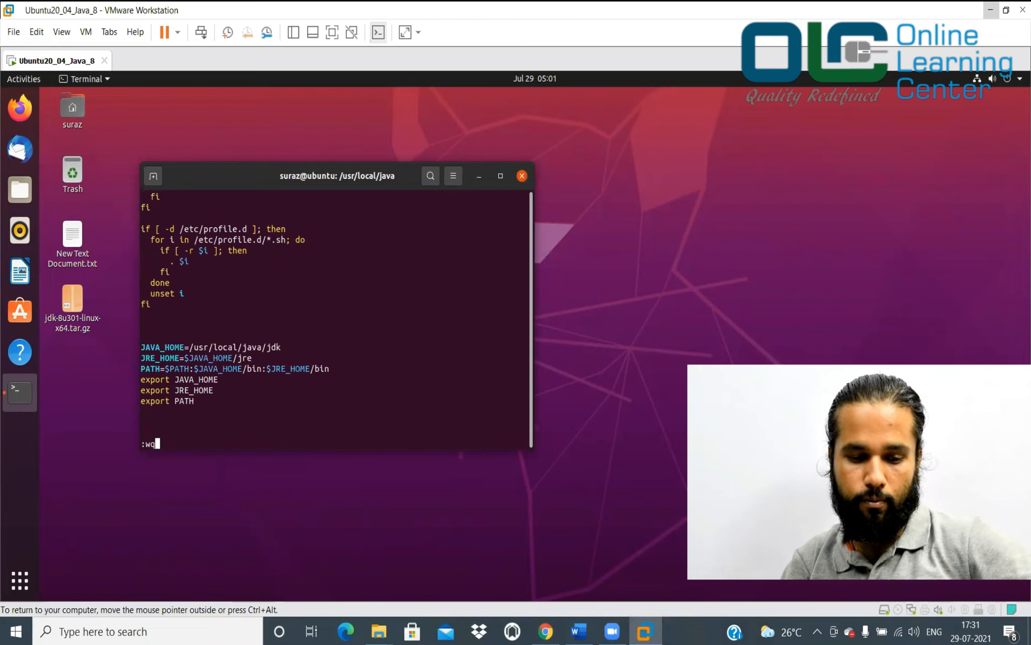
key(Return)
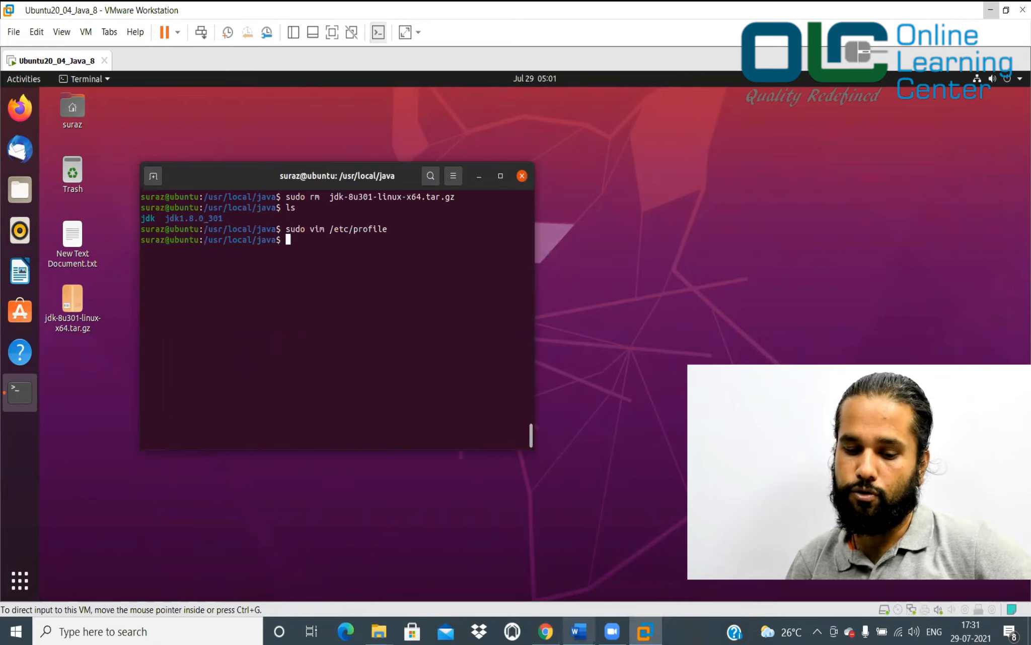
Register the JDK's java with update-alternatives --install in the terminal
click(579, 631)
scroll(423, 348, up, 5)
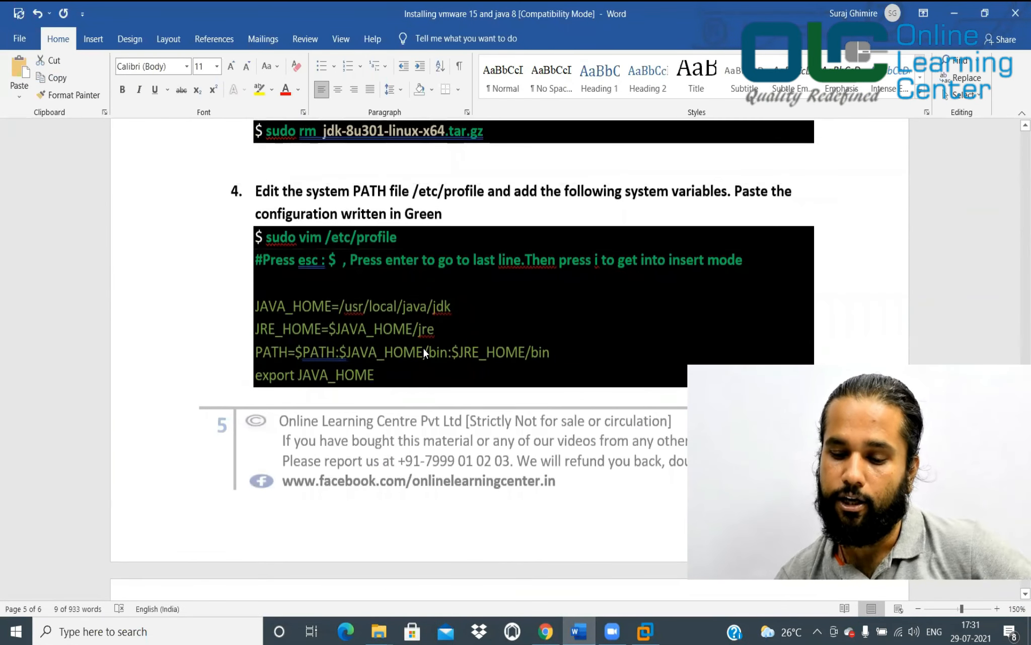
scroll(424, 348, down, 8)
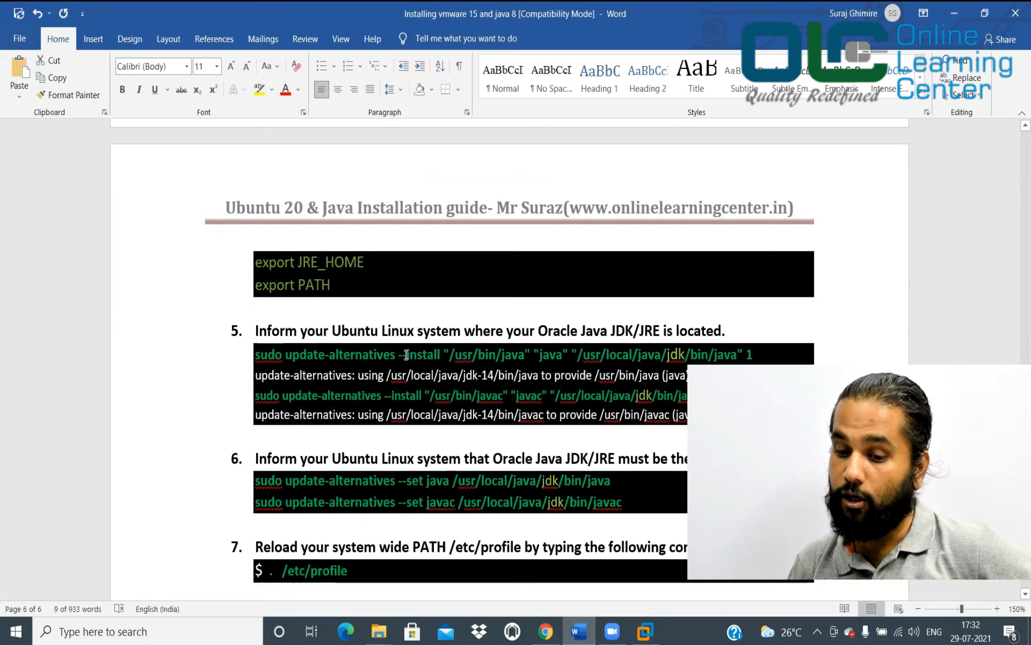
scroll(406, 355, down, 1)
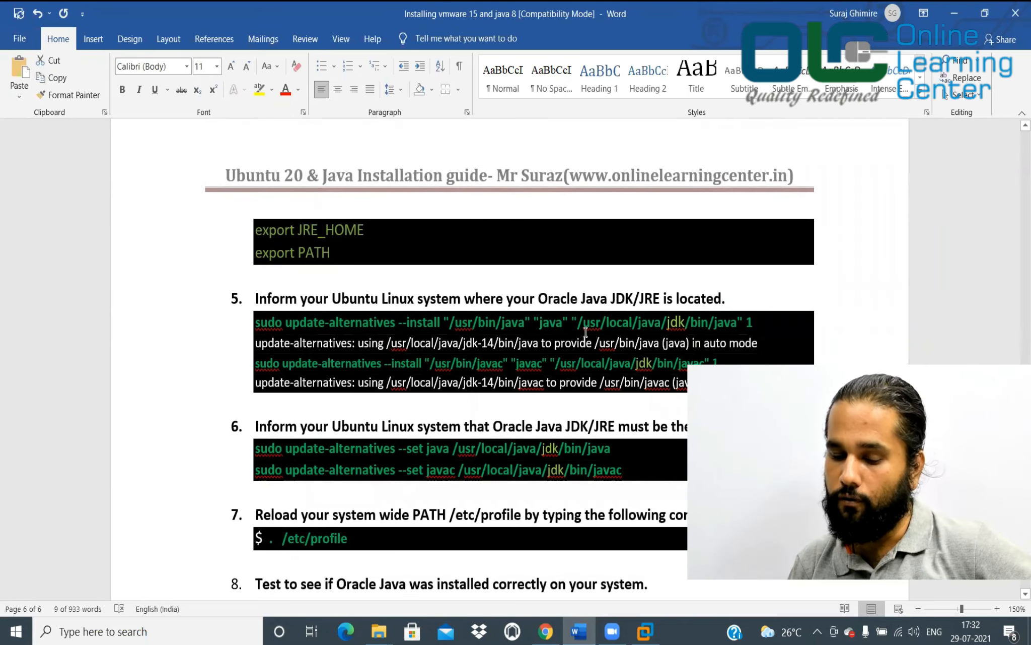
click(259, 325)
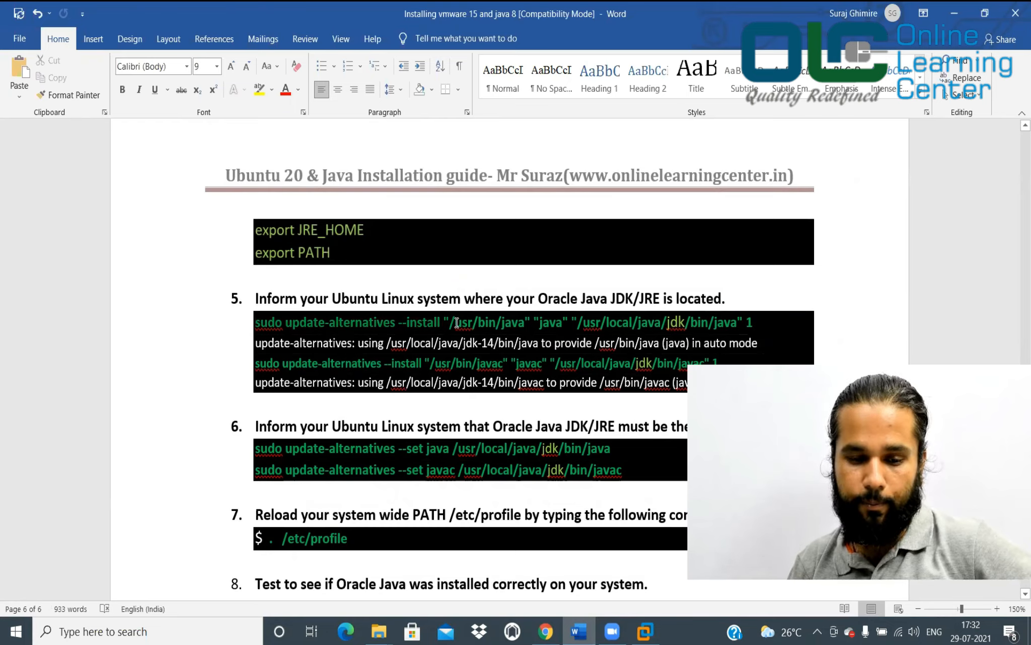
triple_click(761, 325)
key(ctrl+c)
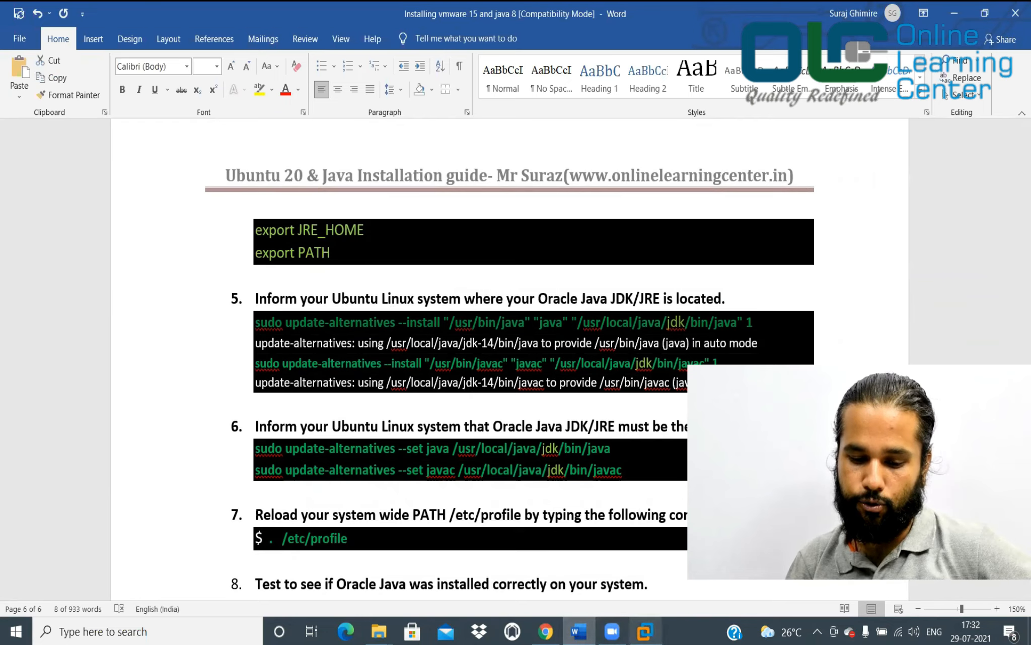
mouse_move(579, 631)
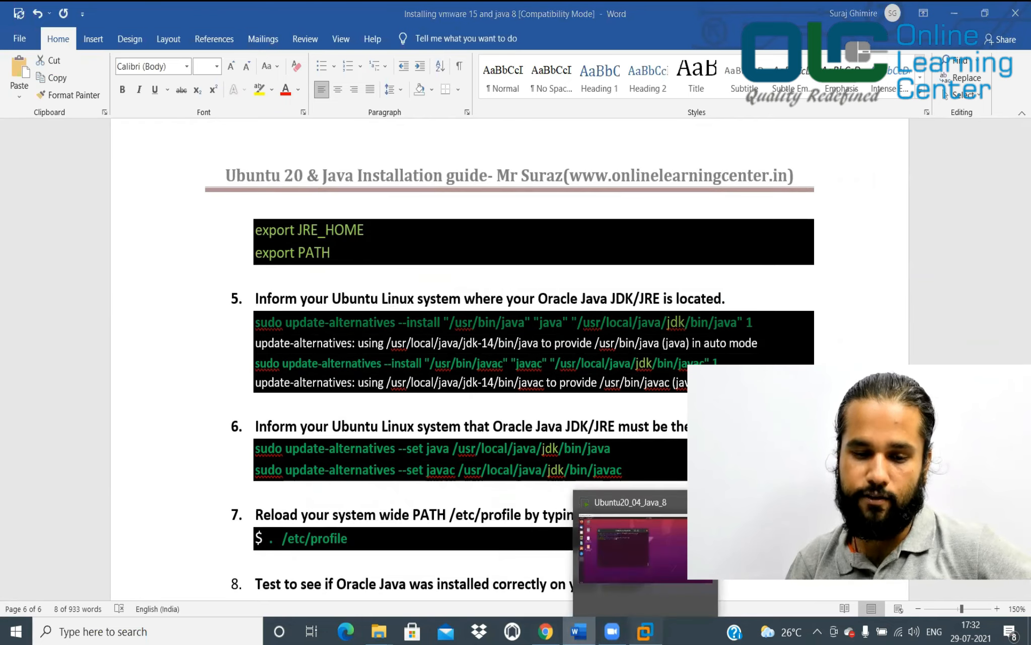
click(646, 631)
right_click(423, 301)
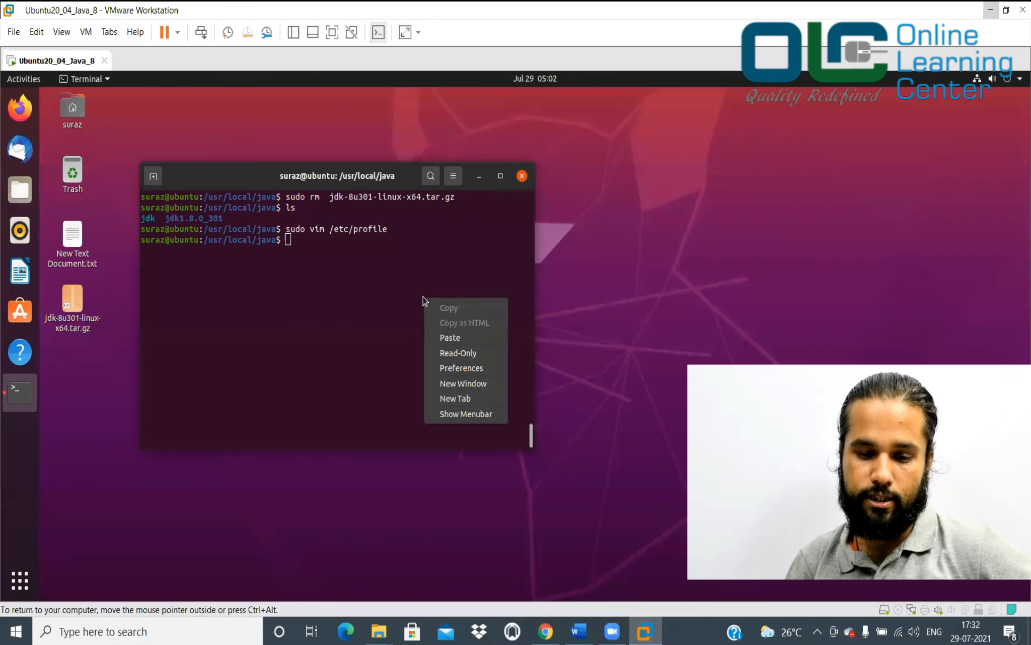
click(449, 338)
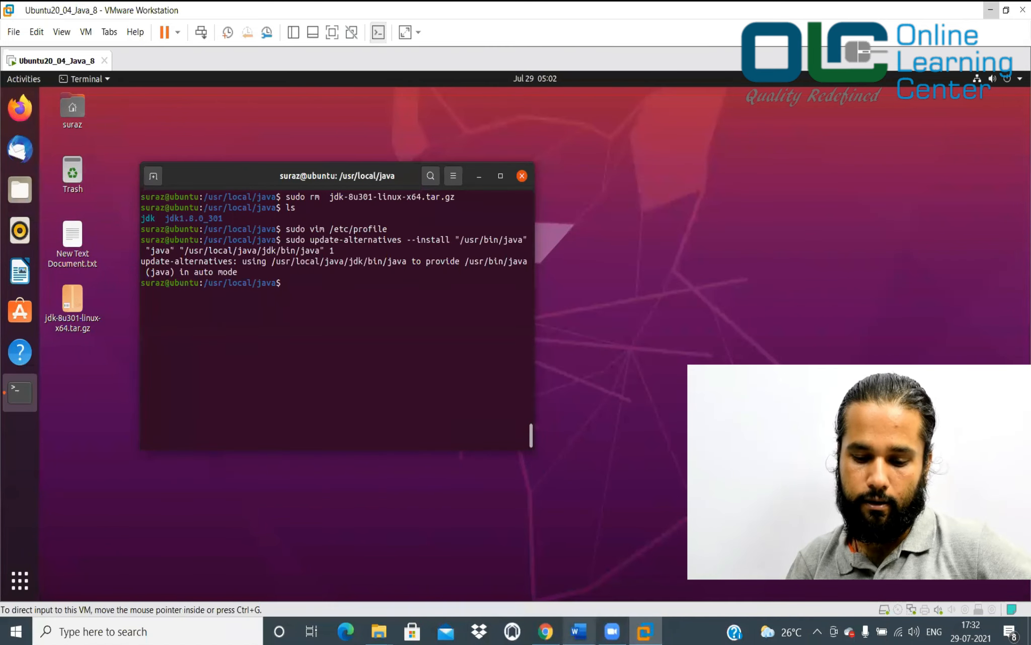
Paste the next update-alternatives command from the guide into the terminal
click(579, 631)
right_click(578, 631)
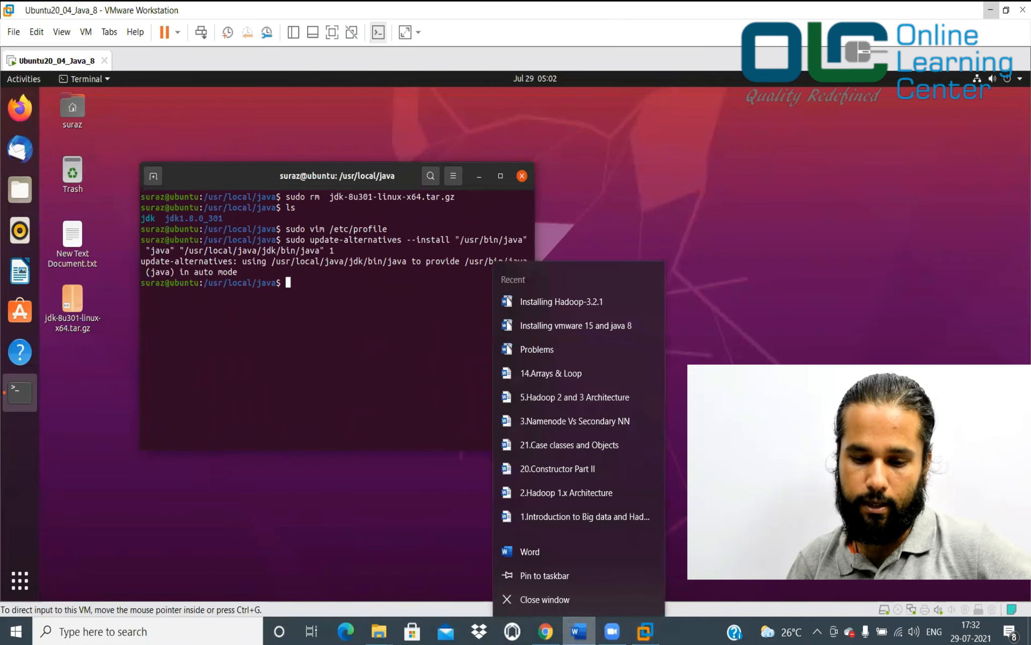
click(637, 328)
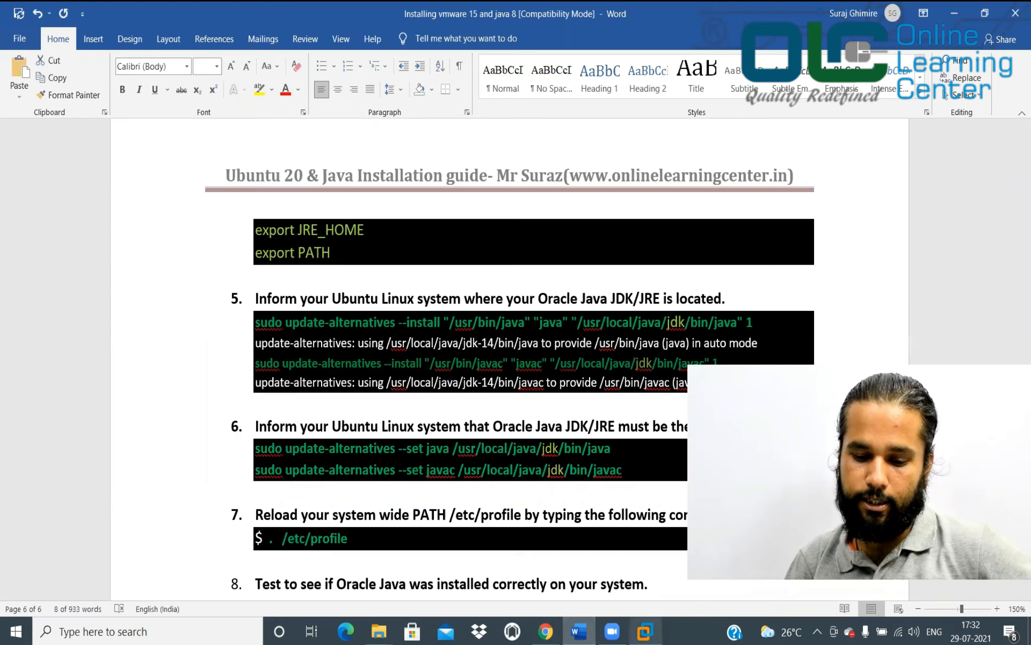
click(645, 631)
right_click(424, 368)
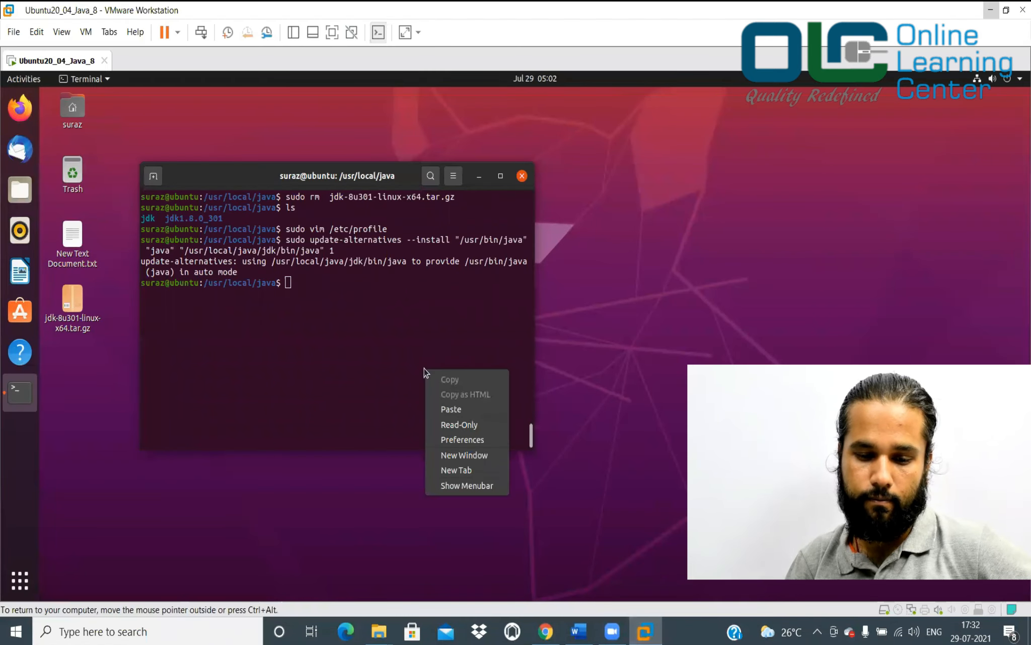
click(448, 408)
Run update-alternatives --set for java and javac pointing to /usr/local/java/jdk
click(579, 631)
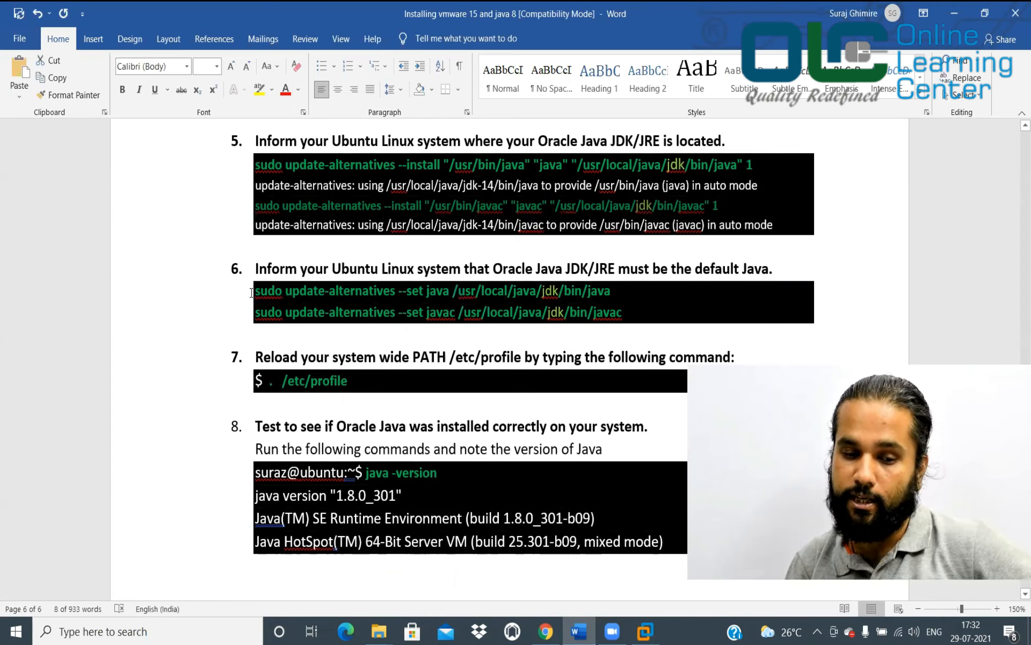
drag(256, 289, 636, 321)
key(ctrl+c)
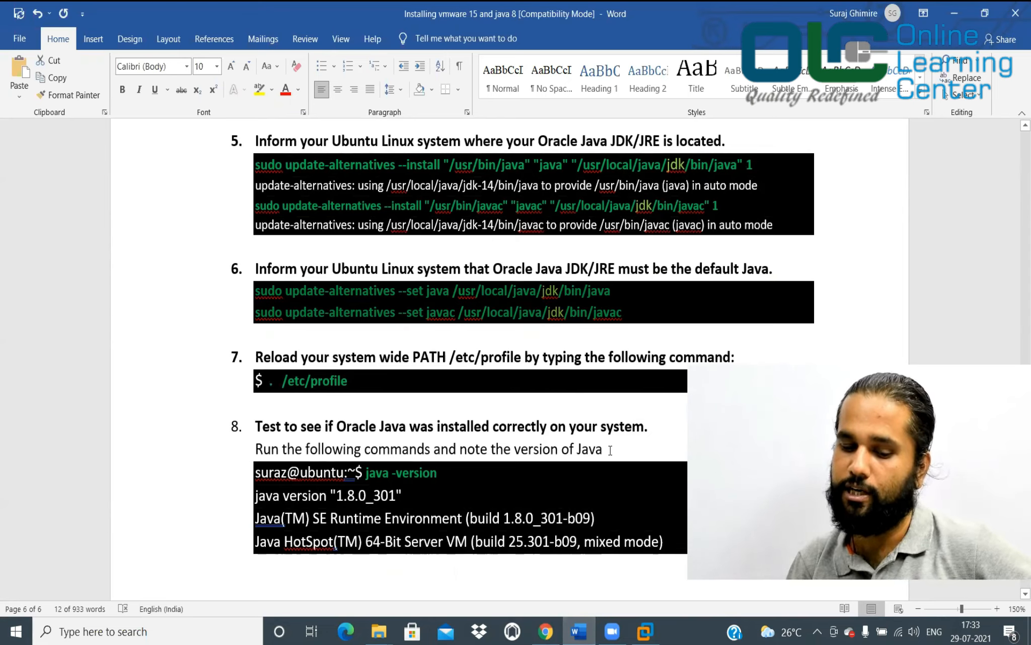
mouse_move(580, 631)
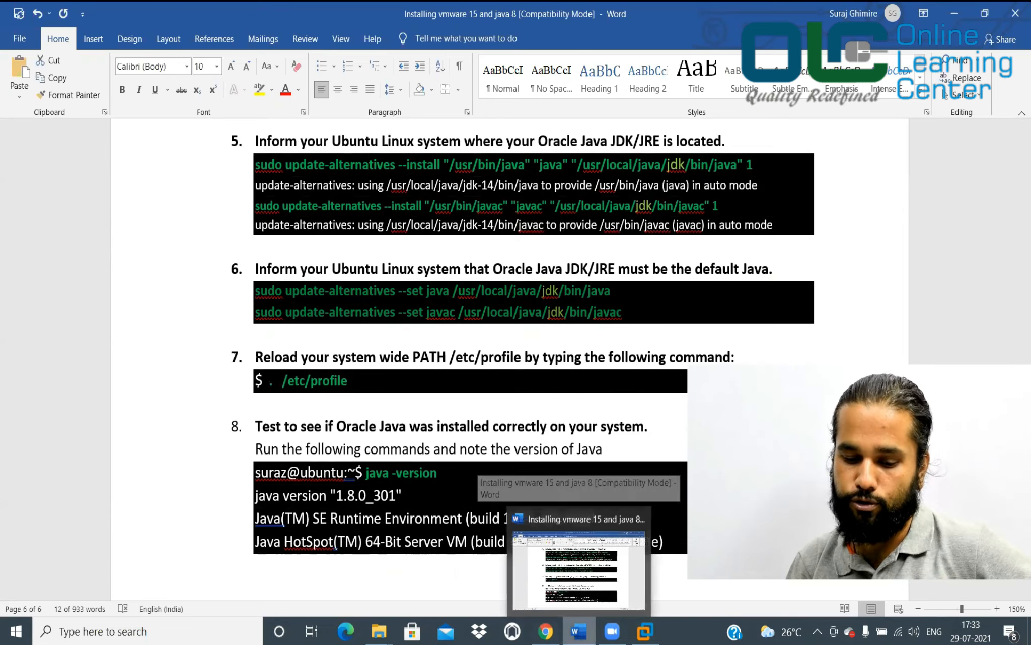
click(645, 631)
key(ctrl+l)
right_click(398, 293)
click(418, 330)
key(Return)
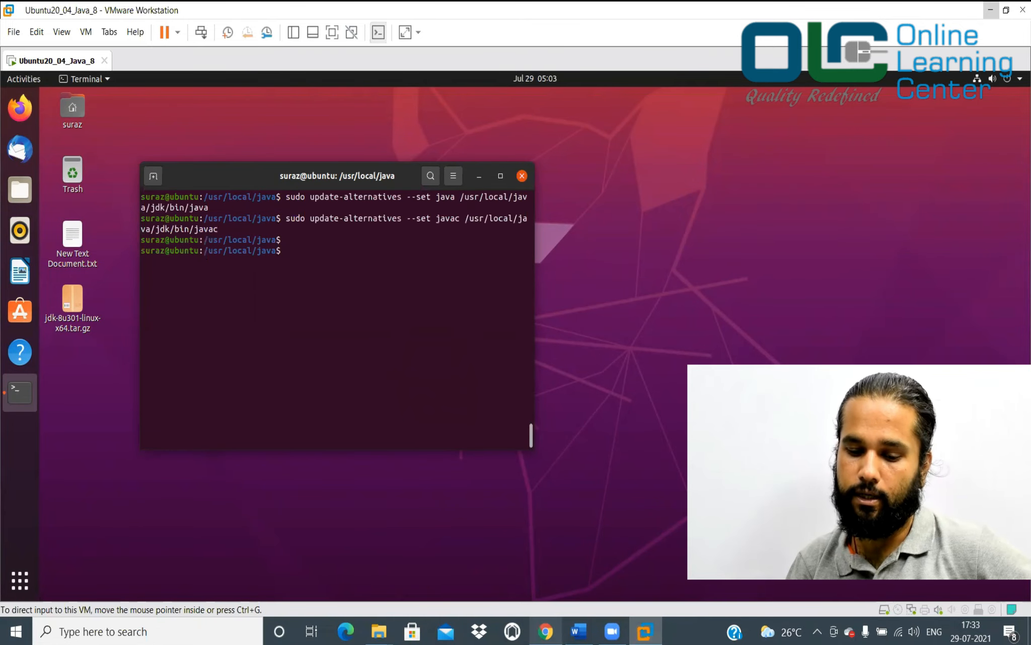
click(579, 631)
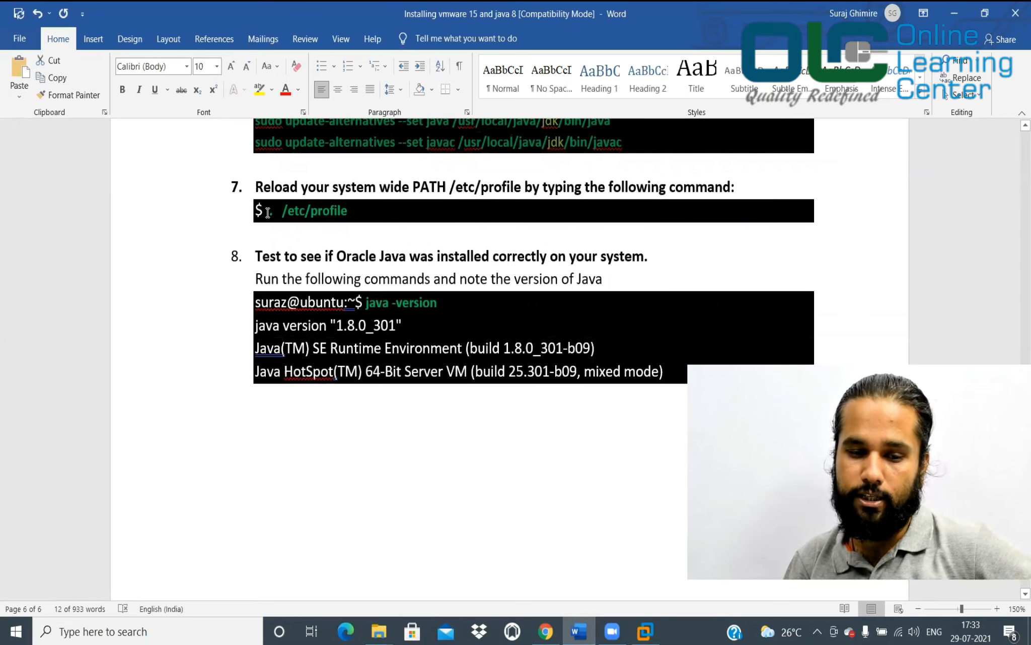
Reload the environment by running '. /etc/profile' in the terminal
drag(268, 211, 356, 211)
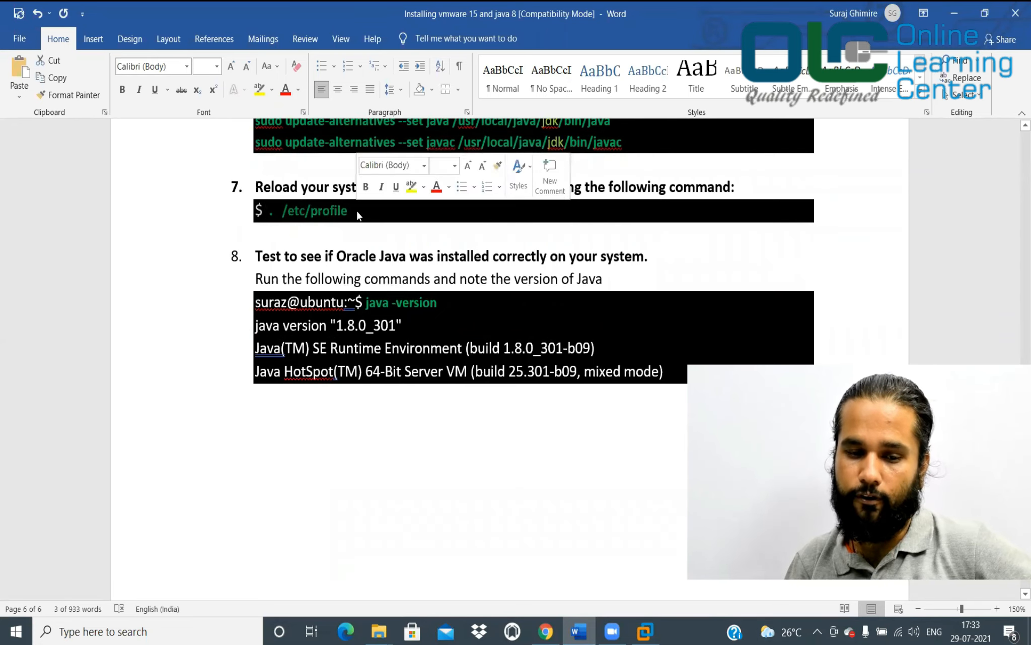
click(356, 211)
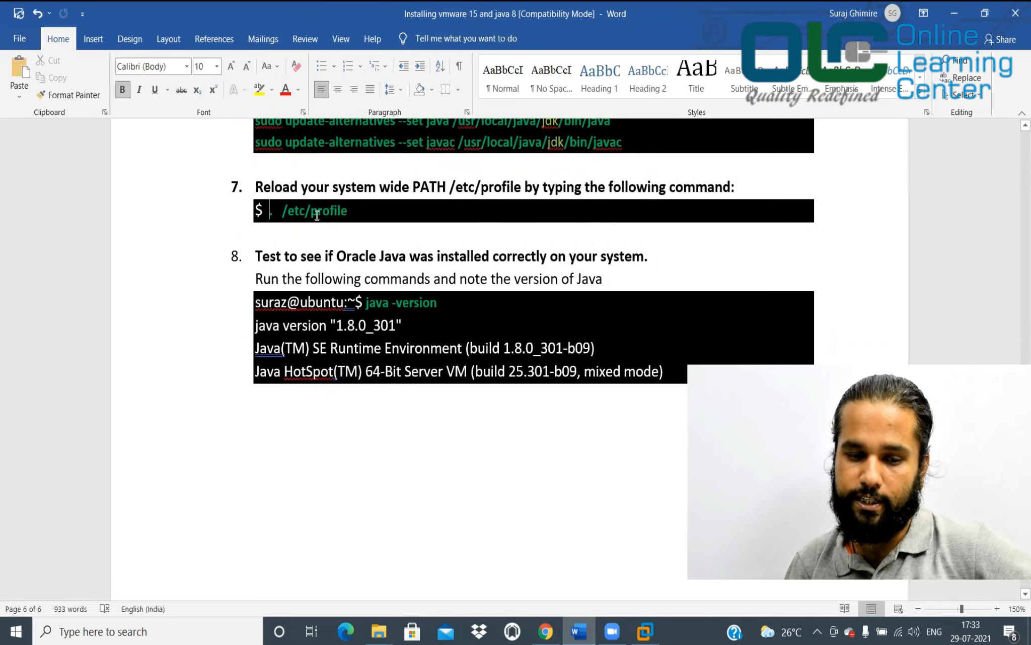
drag(268, 211, 357, 212)
key(ctrl+c)
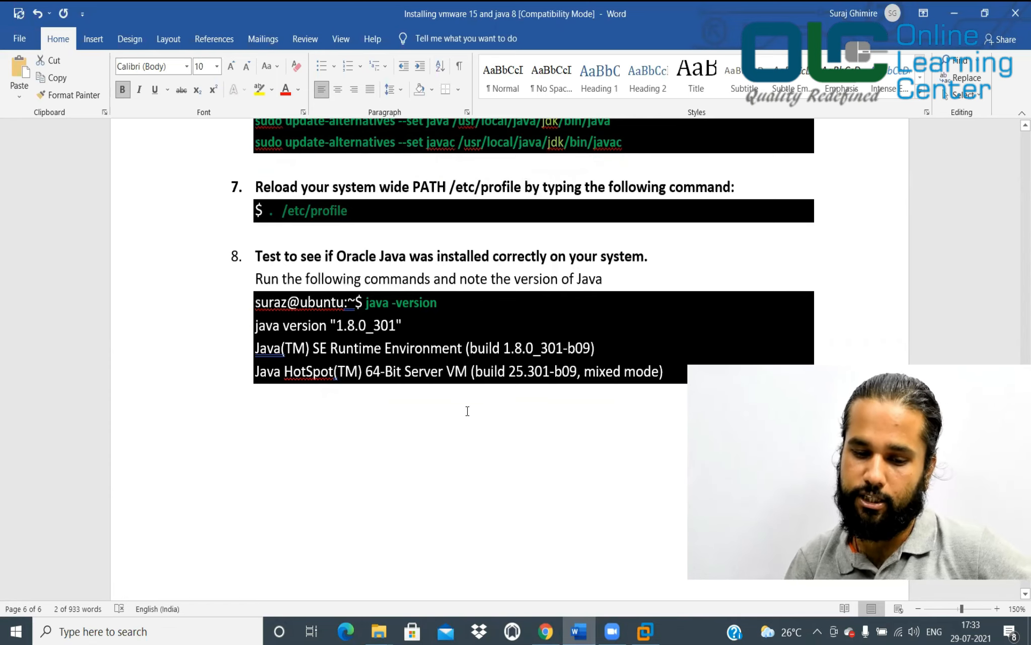
click(645, 631)
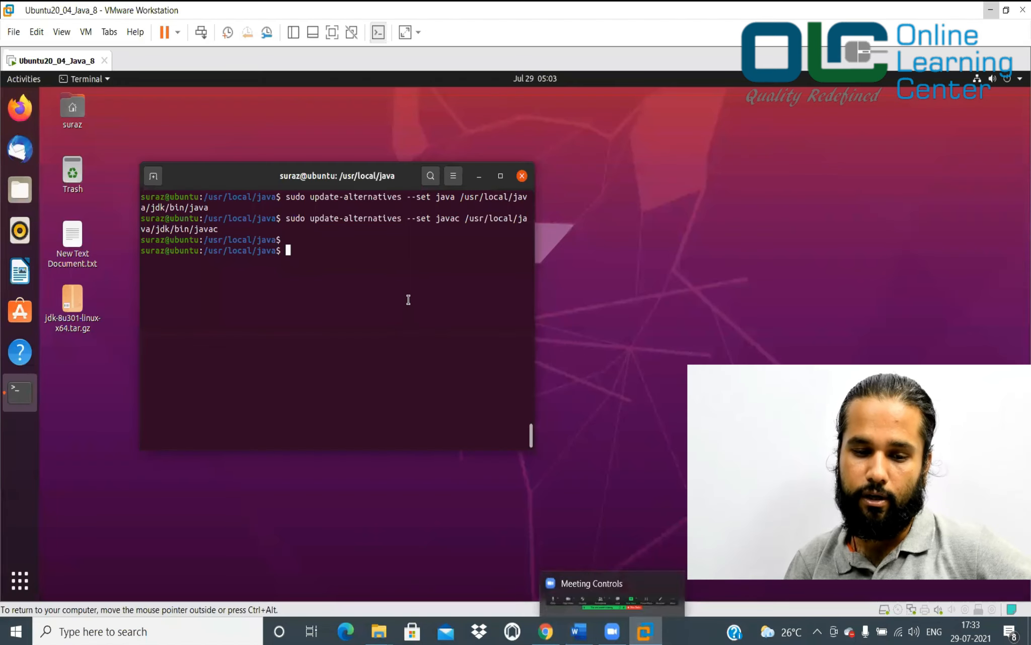
right_click(373, 293)
click(397, 330)
key(Return)
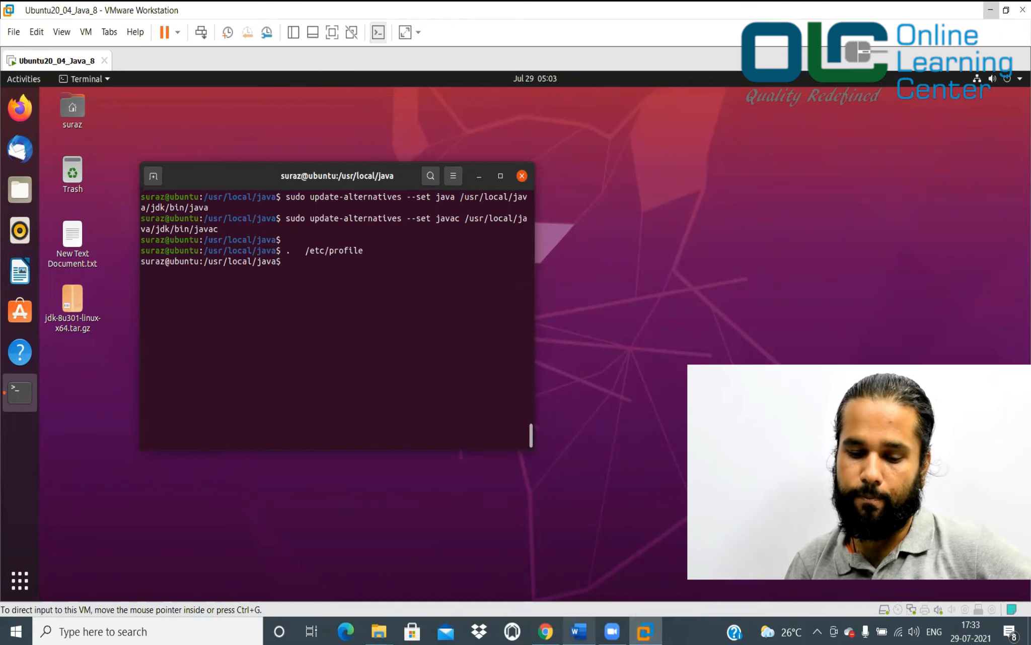
Run java -version to check for 1.8.0_301
click(579, 631)
click(367, 302)
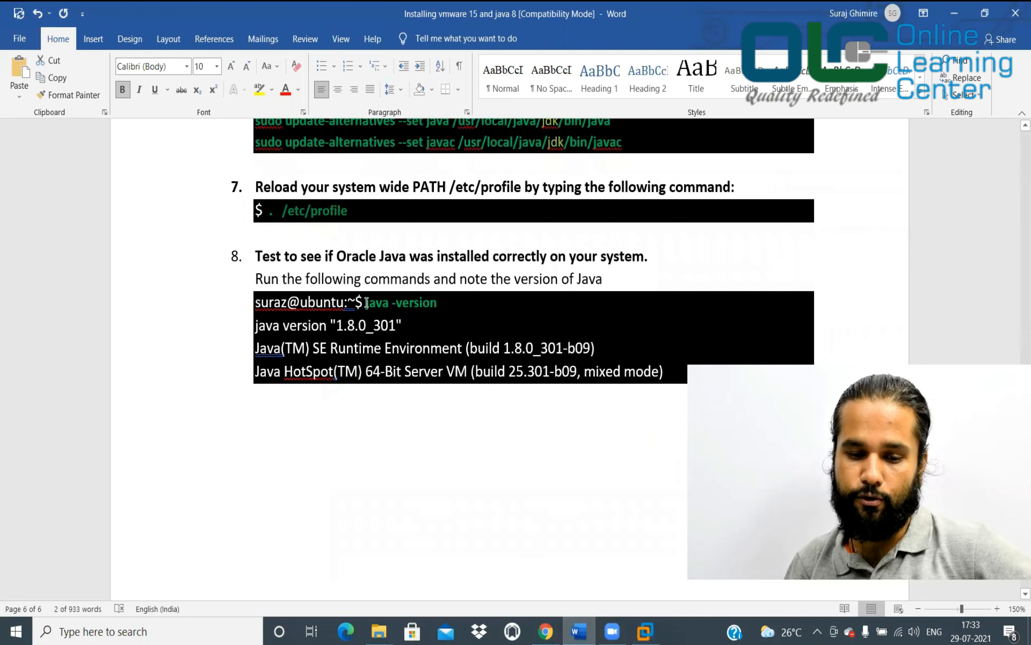
drag(395, 302, 450, 308)
key(ctrl+c)
click(449, 309)
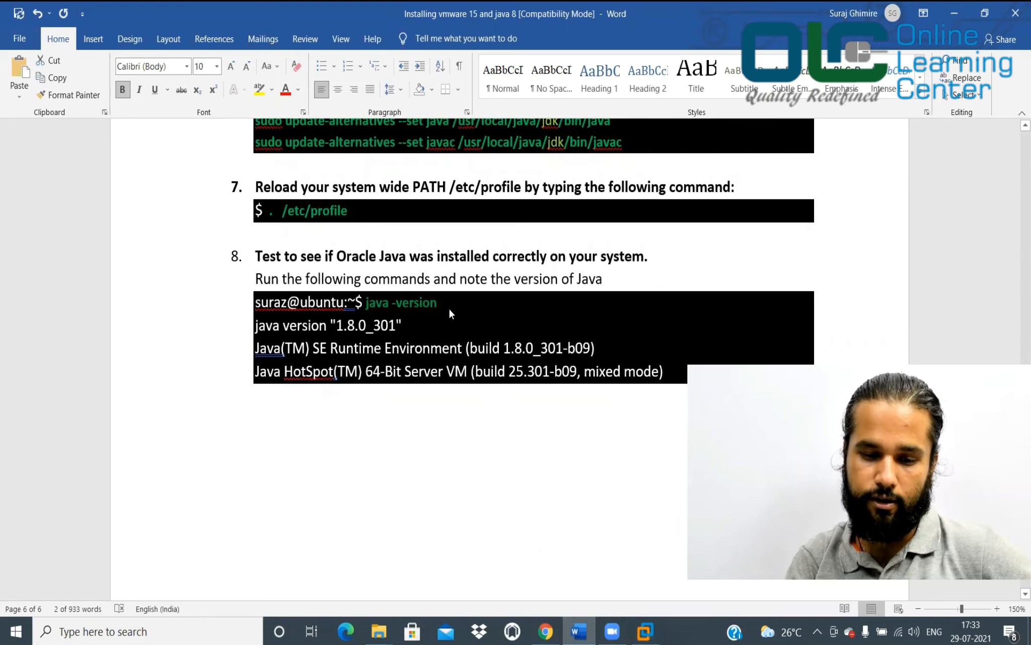
click(645, 631)
right_click(432, 324)
click(456, 364)
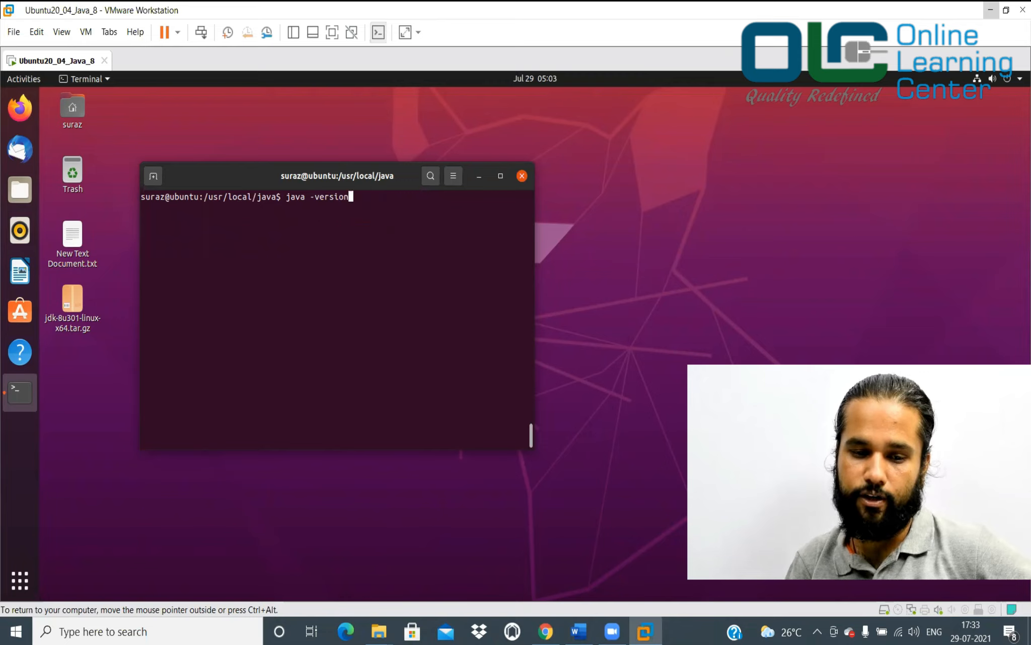
key(Return)
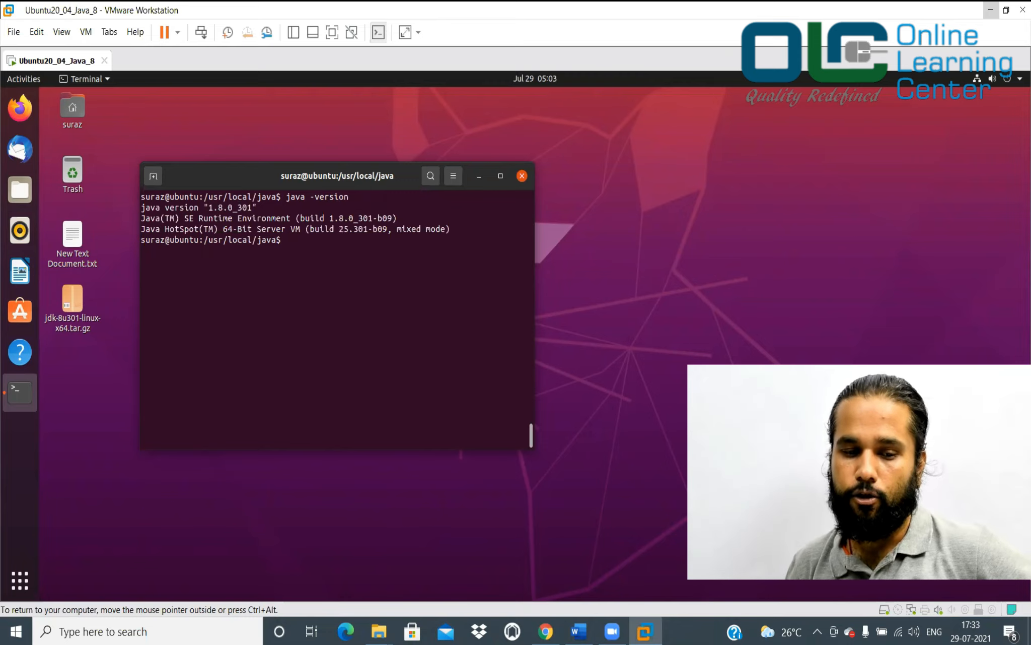